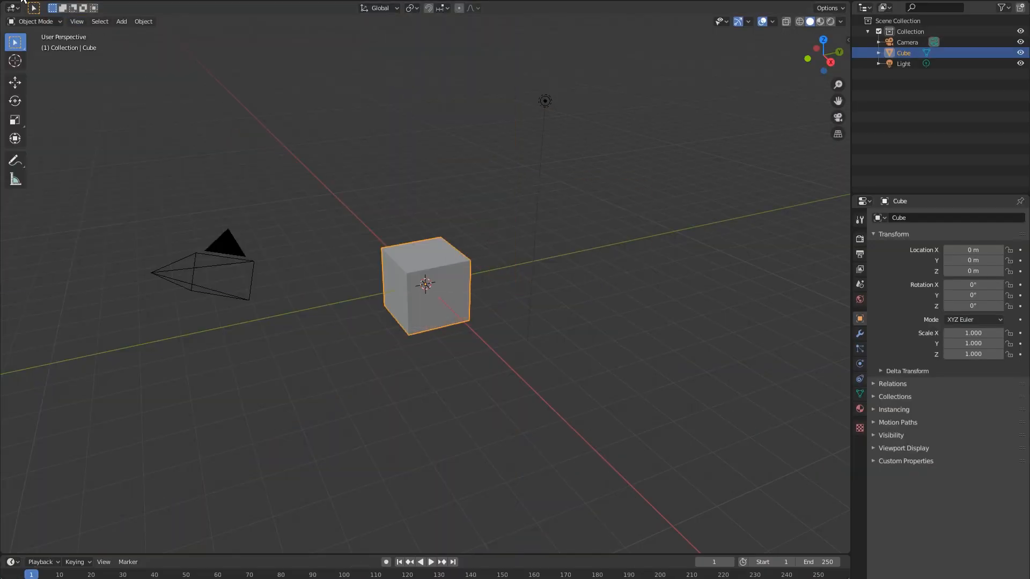
- Create a new folder in the Blender Tutorials directory and save the scene file
{"action": "left_click", "coordinate": [22, 1]}
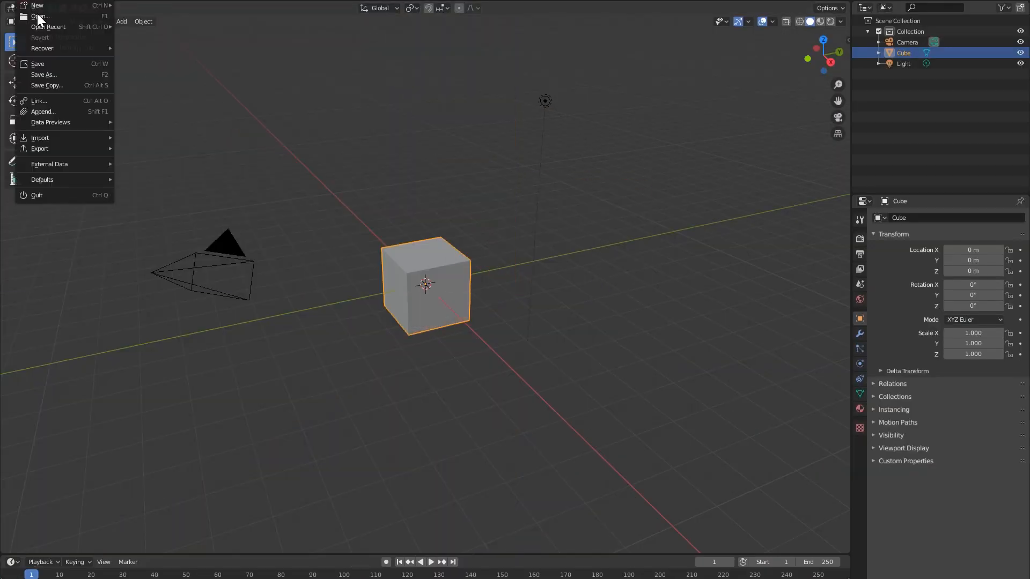
{"action": "left_click", "coordinate": [41, 61]}
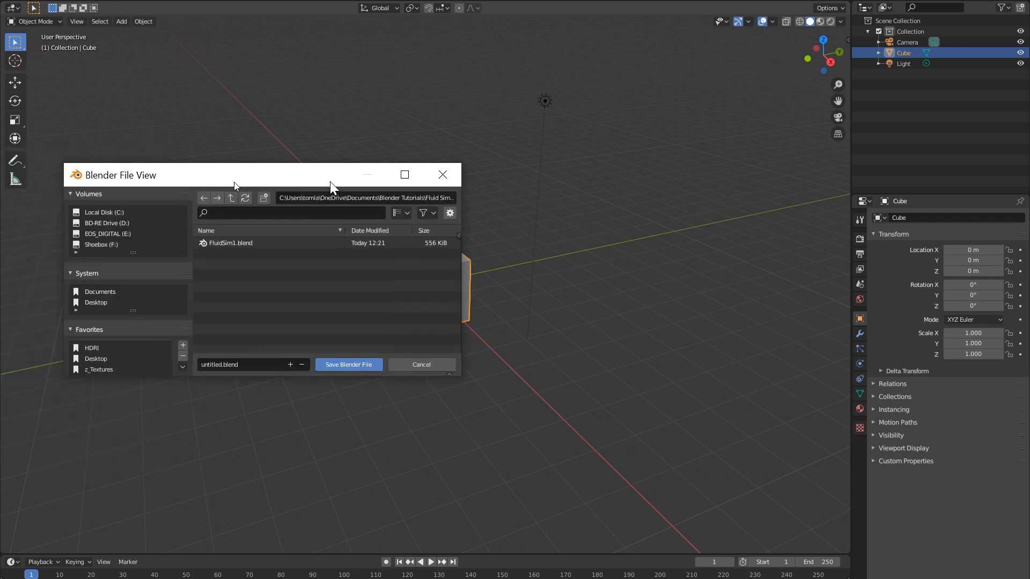
{"action": "left_click", "coordinate": [326, 193]}
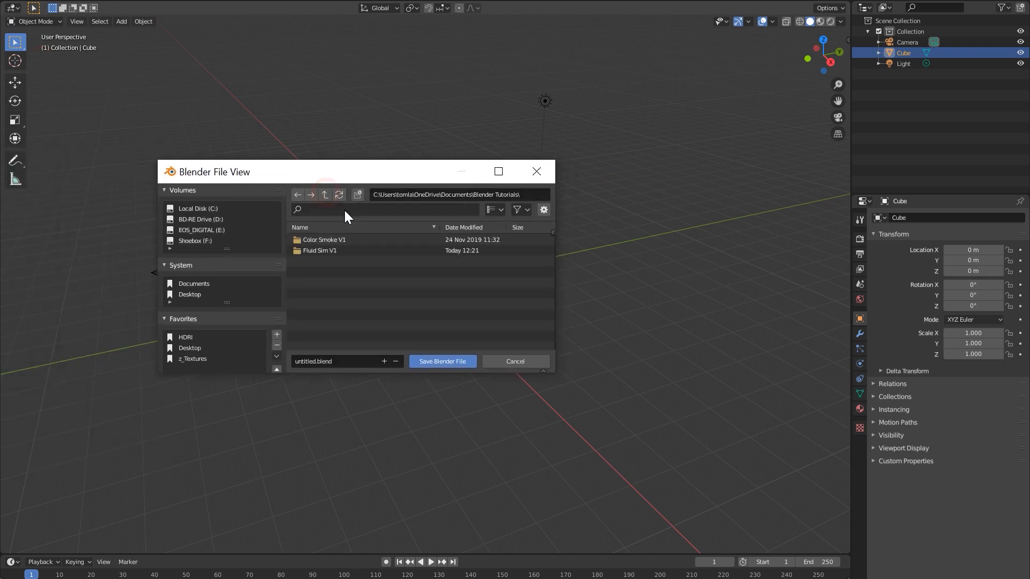
{"action": "left_click", "coordinate": [358, 196]}
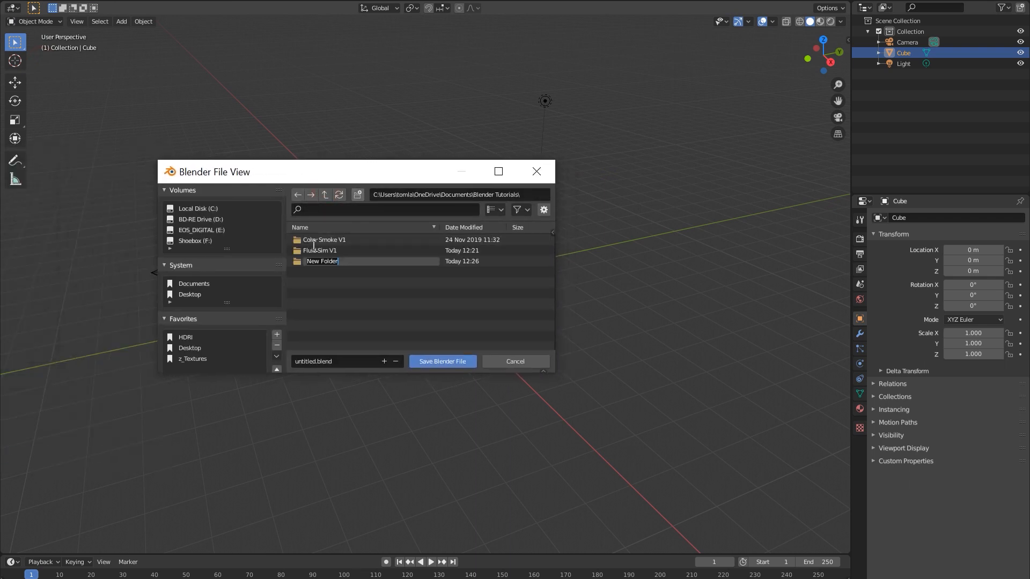
{"action": "left_click", "coordinate": [438, 362]}
- Scale the default cube uniformly by a factor of 5, working in the front view
{"action": "middle_click_drag", "start_coordinate": [392, 301], "coordinate": [421, 276]}
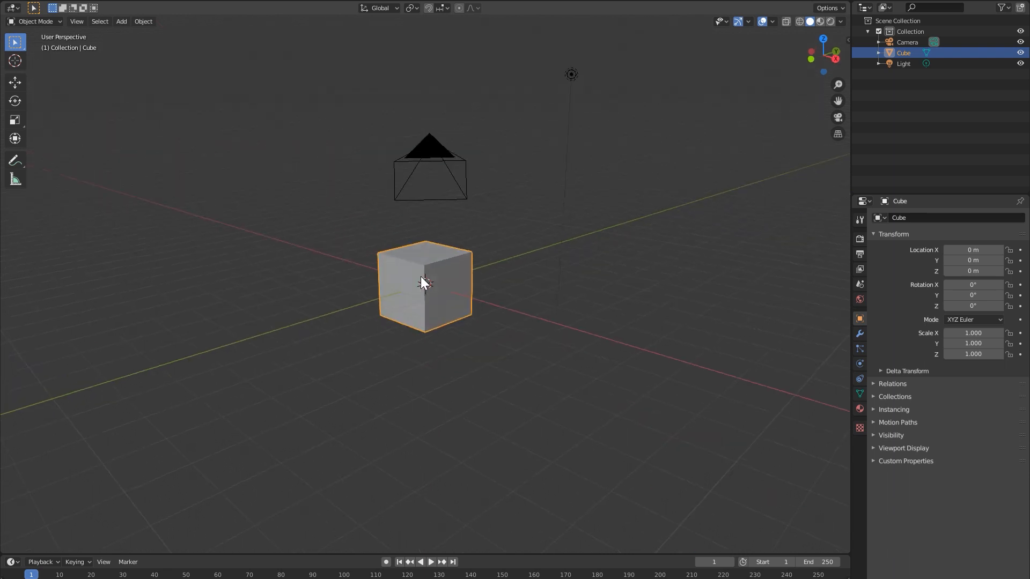
{"action": "key", "text": "KP_1"}
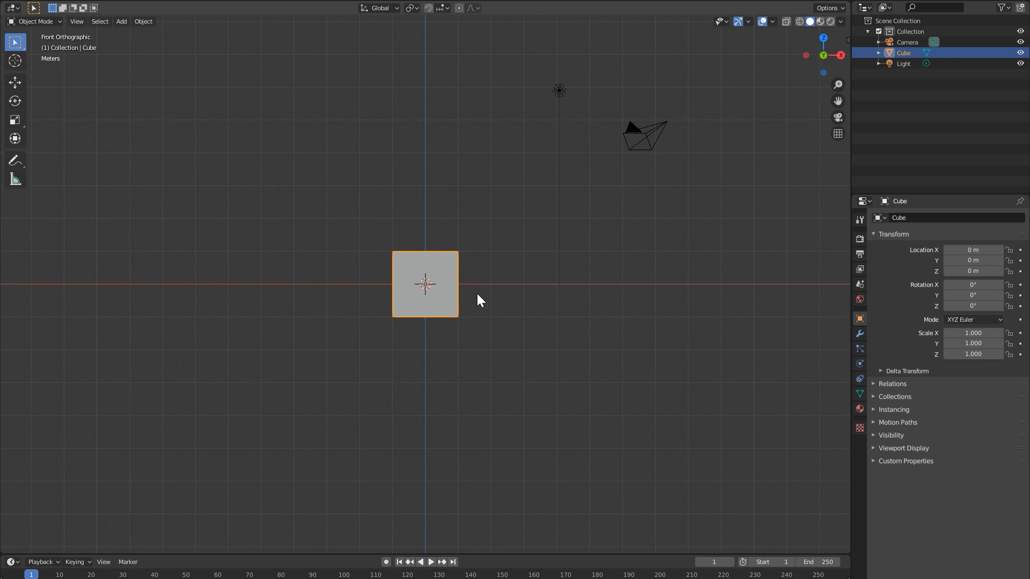
{"action": "key", "text": "s"}
{"action": "key", "text": "5"}
{"action": "key", "text": "Return"}
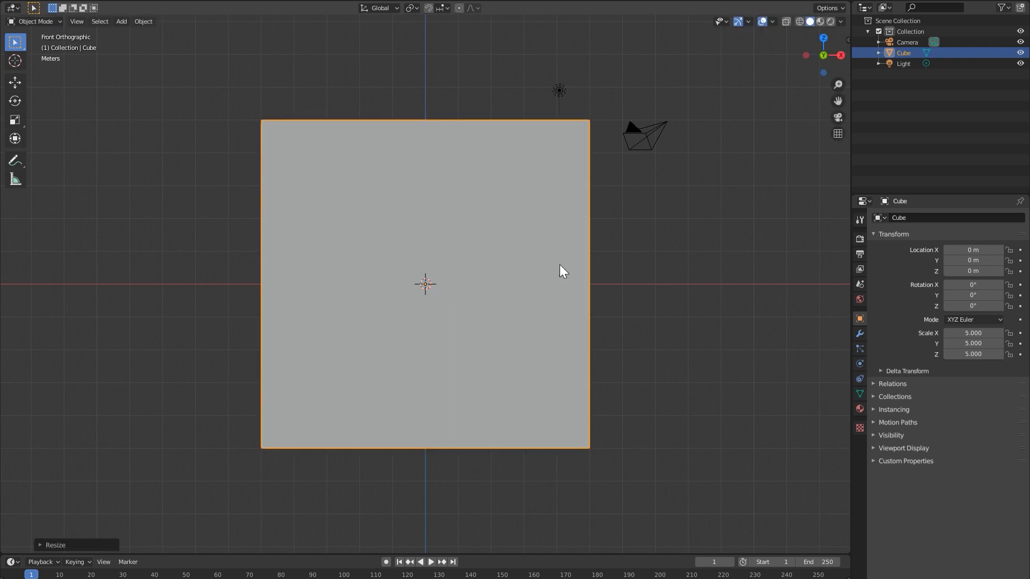
- Stretch the cube along the X axis by a factor of 2
{"action": "key", "text": "s"}
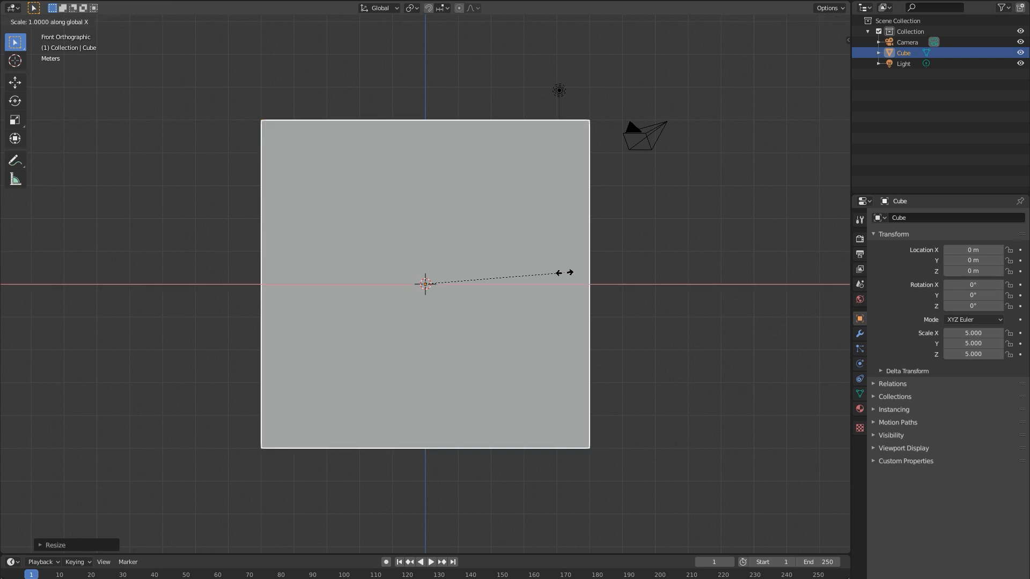
{"action": "key", "text": "x"}
{"action": "key", "text": "2"}
{"action": "key", "text": "Return"}
- Rename the stretched cube as Domain
{"action": "scroll", "coordinate": [497, 254], "scroll_direction": "down", "scroll_amount": 3}
{"action": "middle_click_drag", "start_coordinate": [484, 246], "coordinate": [433, 261]}
{"action": "key", "text": "KP_1"}
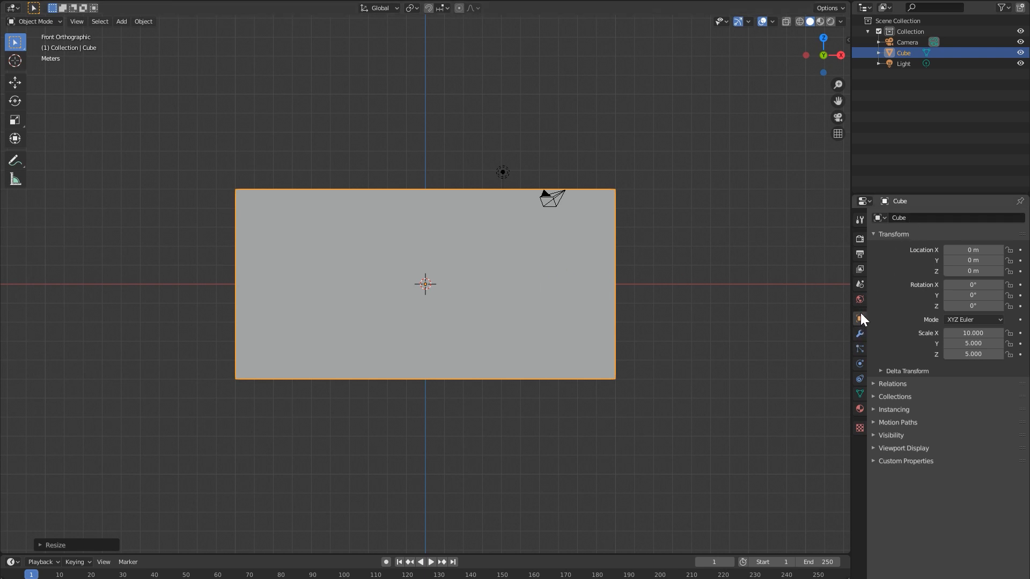
{"action": "left_click", "coordinate": [901, 218]}
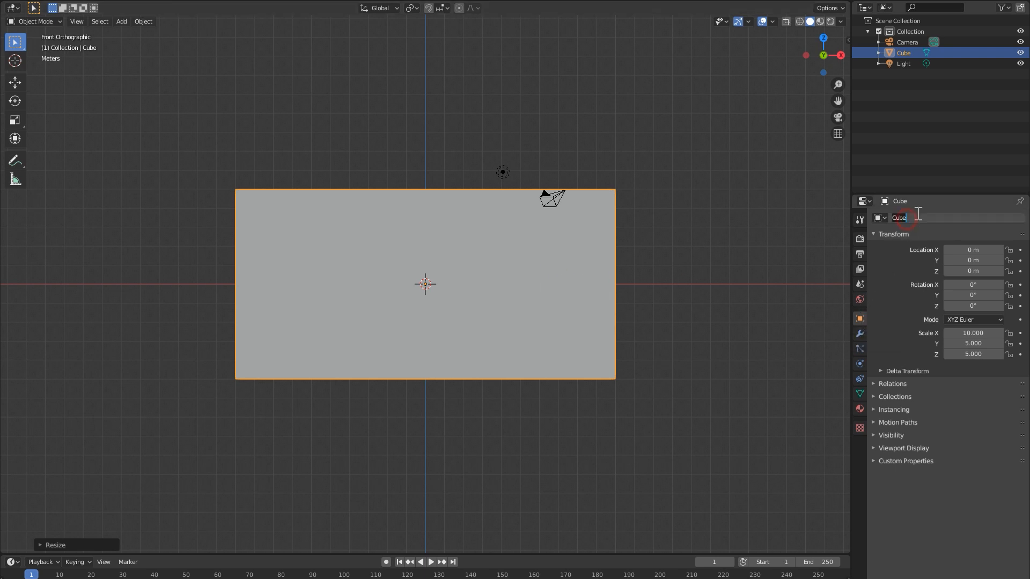
{"action": "type", "text": "Domain"}
{"action": "key", "text": "Return"}
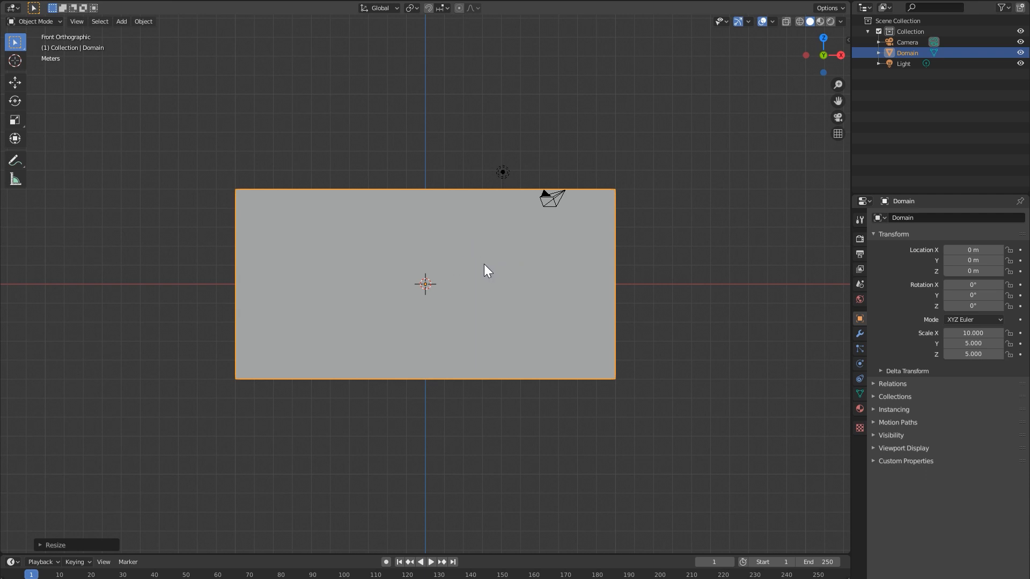
- Duplicate the Domain box in place and, in wireframe display, scale the copy down to about 0.97 of its size
{"action": "key", "text": "shift+d"}
{"action": "right_click", "coordinate": [504, 246]}
{"action": "key", "text": "shift+z"}
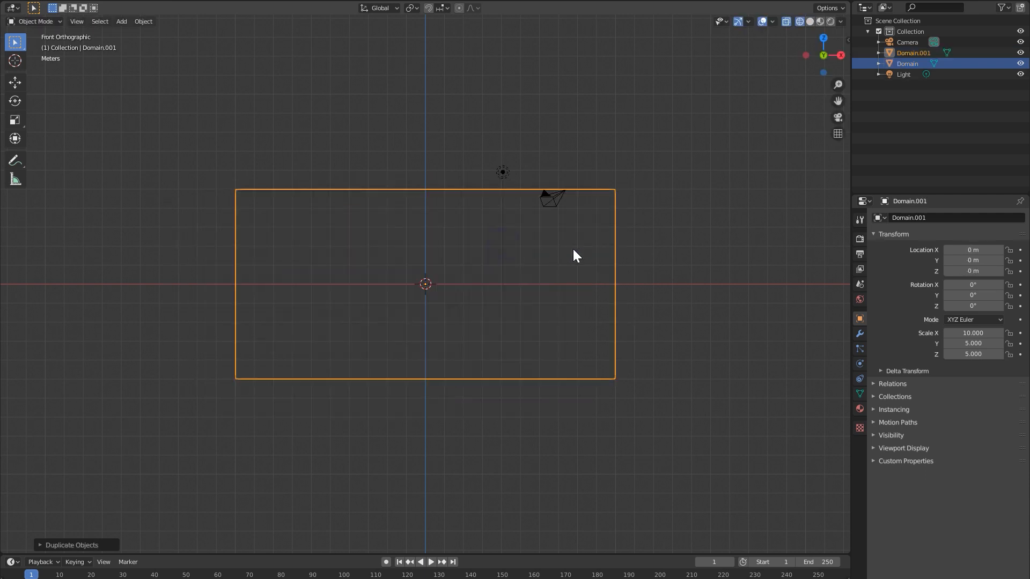
{"action": "key", "text": "s"}
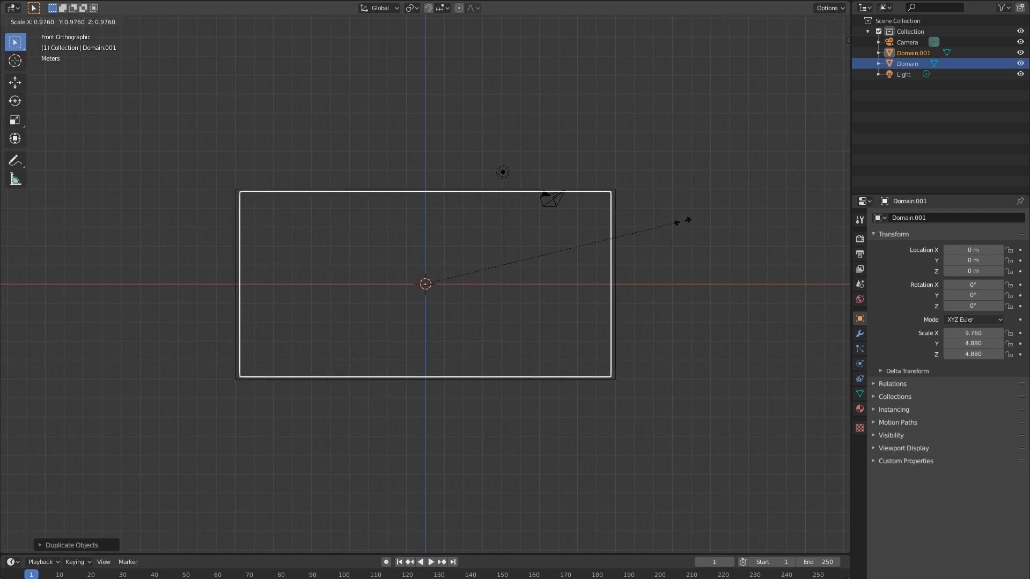
{"action": "left_click", "coordinate": [693, 220]}
- Flatten the inner box to a Z scale of about 1.892 and lower it about 3.03 m to the domain's floor
{"action": "key", "text": "s"}
{"action": "key", "text": "z"}
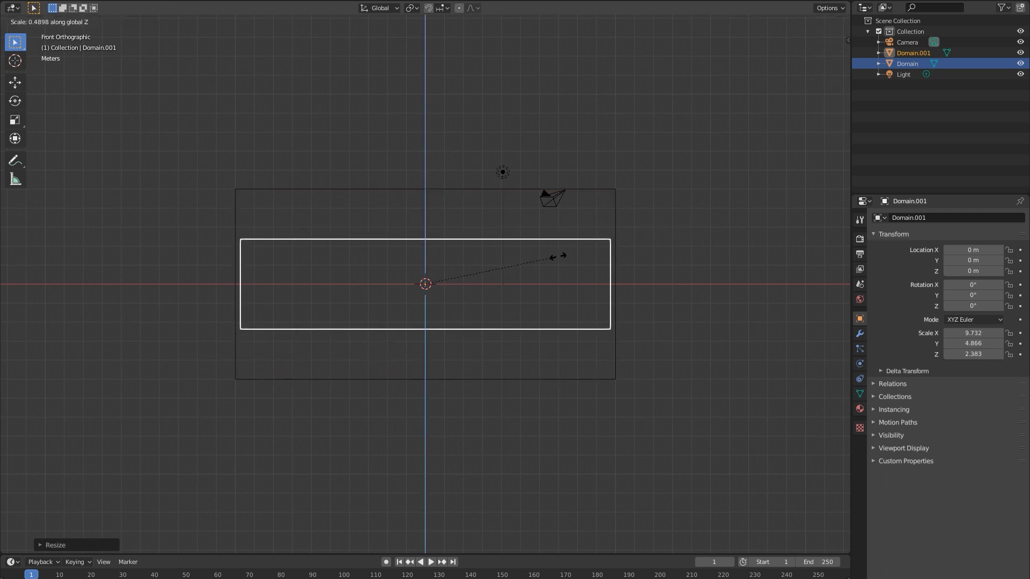
{"action": "left_click", "coordinate": [531, 265]}
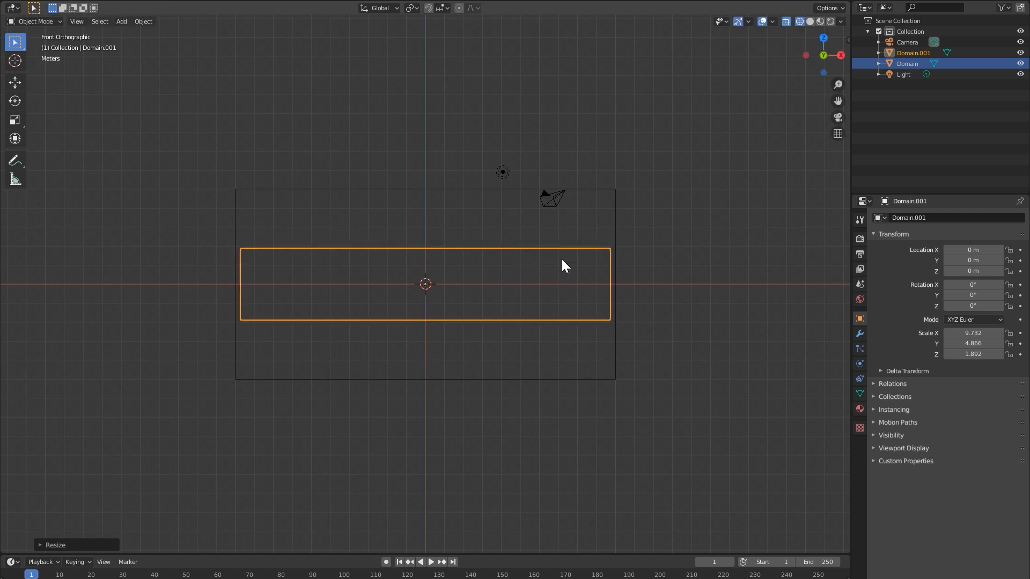
{"action": "key", "text": "g"}
{"action": "key", "text": "z"}
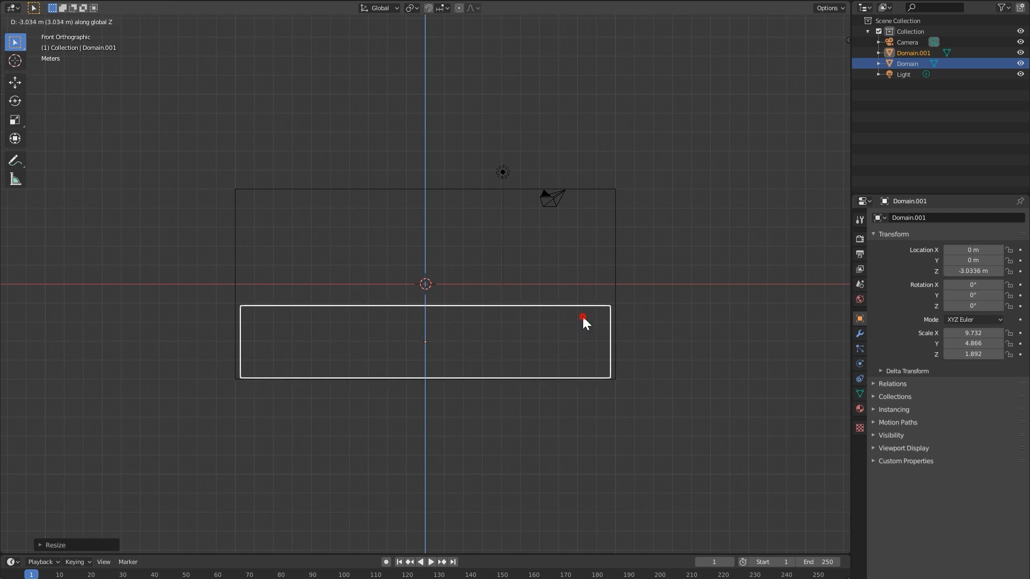
{"action": "left_click", "coordinate": [583, 319]}
- Widen the inner box to an X scale of about 9.915 so its ends sit just inside the domain
{"action": "scroll", "coordinate": [522, 429], "scroll_direction": "up", "scroll_amount": 4}
{"action": "middle_click_drag", "start_coordinate": [510, 436], "coordinate": [491, 407], "text": "shift"}
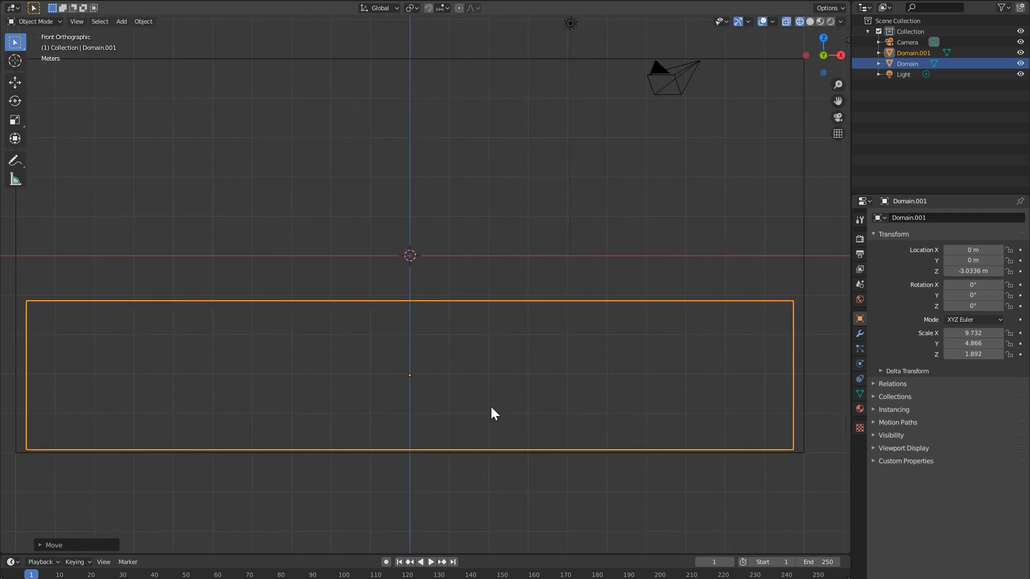
{"action": "key", "text": "s"}
{"action": "key", "text": "x"}
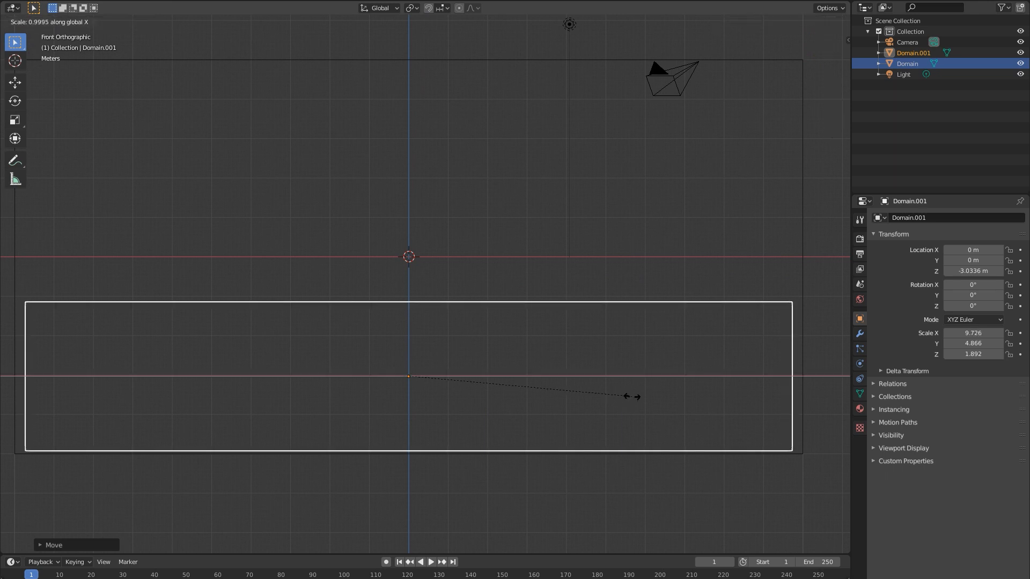
{"action": "left_click", "coordinate": [674, 397]}
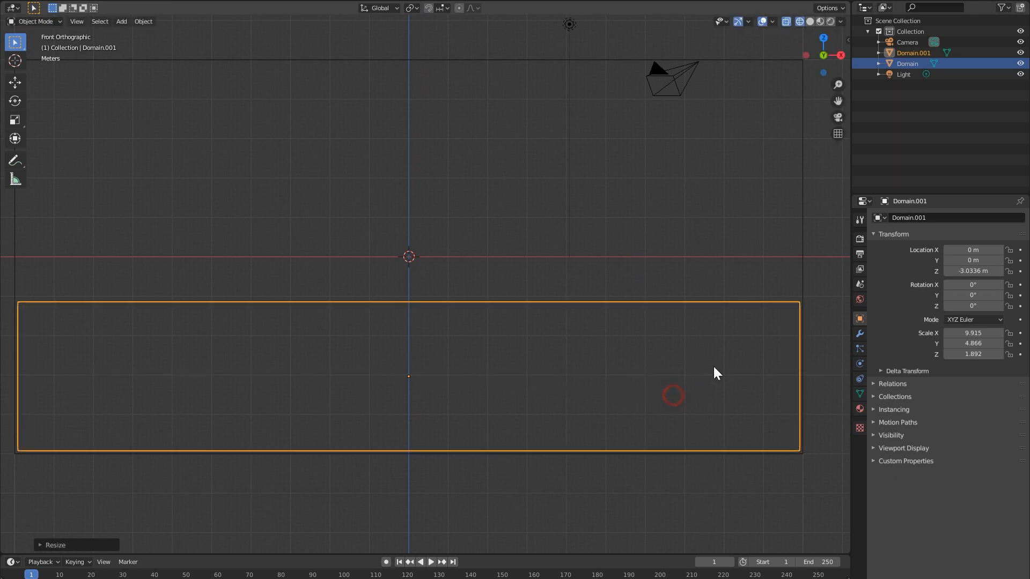
- Rename the inner box as Fluid
{"action": "left_click", "coordinate": [925, 217]}
{"action": "type", "text": "Fluid"}
{"action": "key", "text": "Return"}
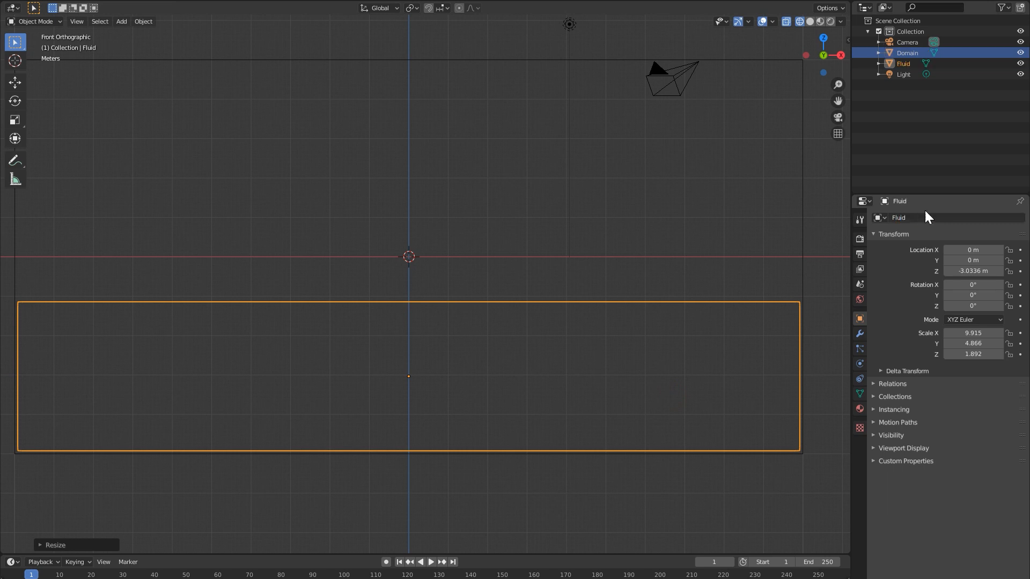
- Enable fluid physics on the outer Domain box and set its fluid type to Domain
{"action": "scroll", "coordinate": [667, 195], "scroll_direction": "down", "scroll_amount": 1}
{"action": "scroll", "coordinate": [665, 193], "scroll_direction": "down", "scroll_amount": 3}
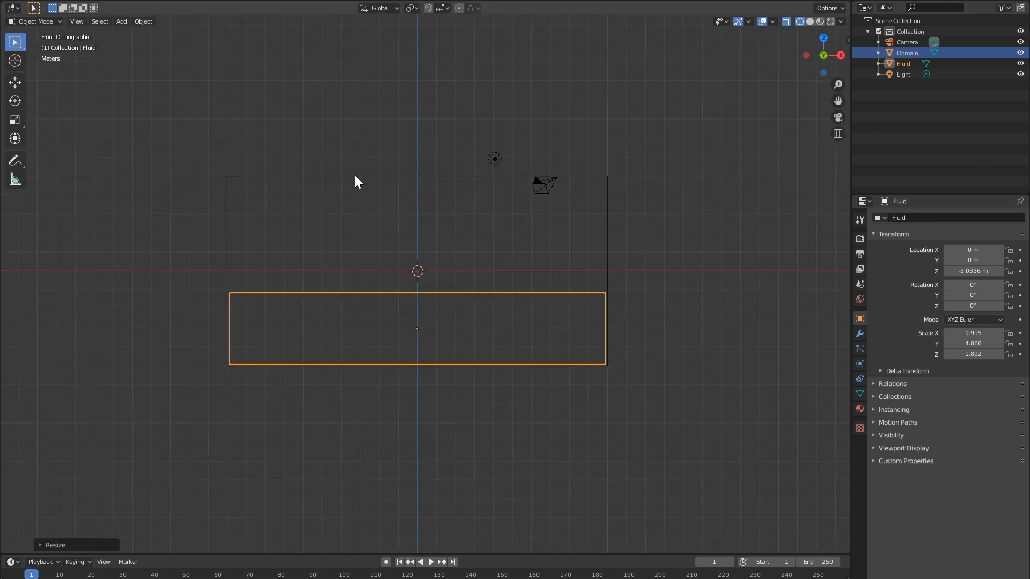
{"action": "middle_click_drag", "start_coordinate": [391, 196], "coordinate": [370, 191]}
{"action": "left_click", "coordinate": [354, 168]}
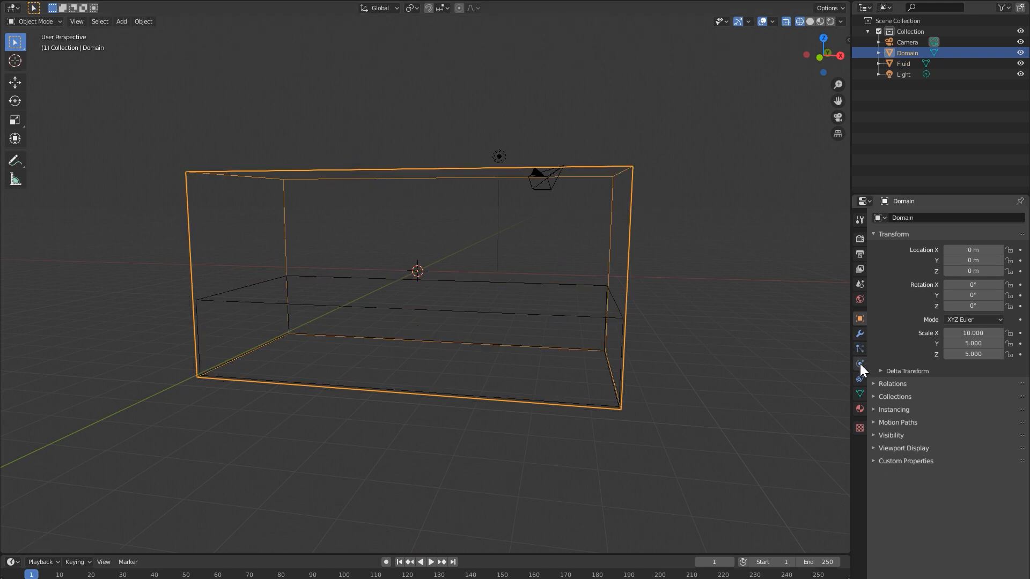
{"action": "left_click", "coordinate": [859, 363]}
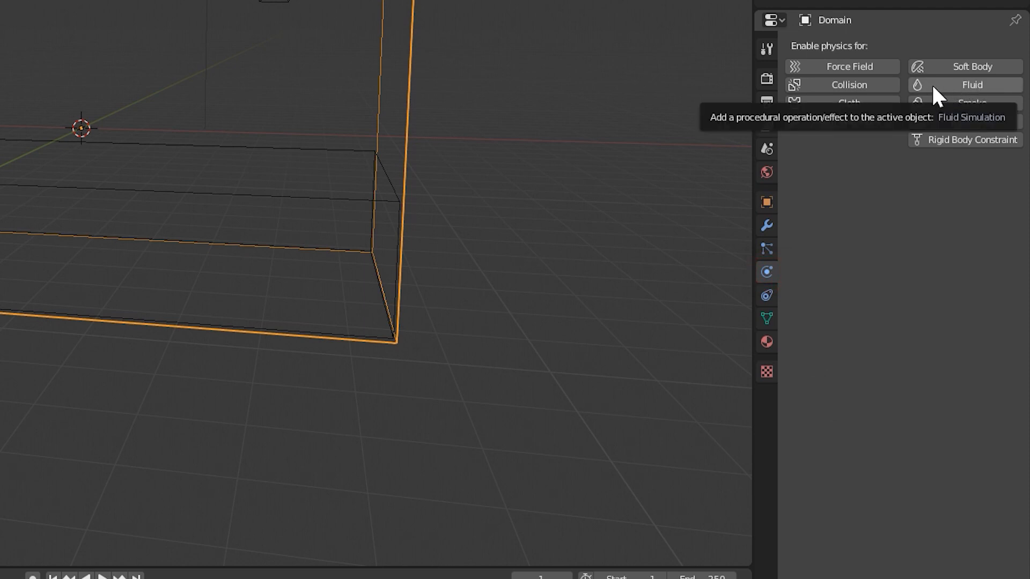
{"action": "left_click", "coordinate": [952, 83]}
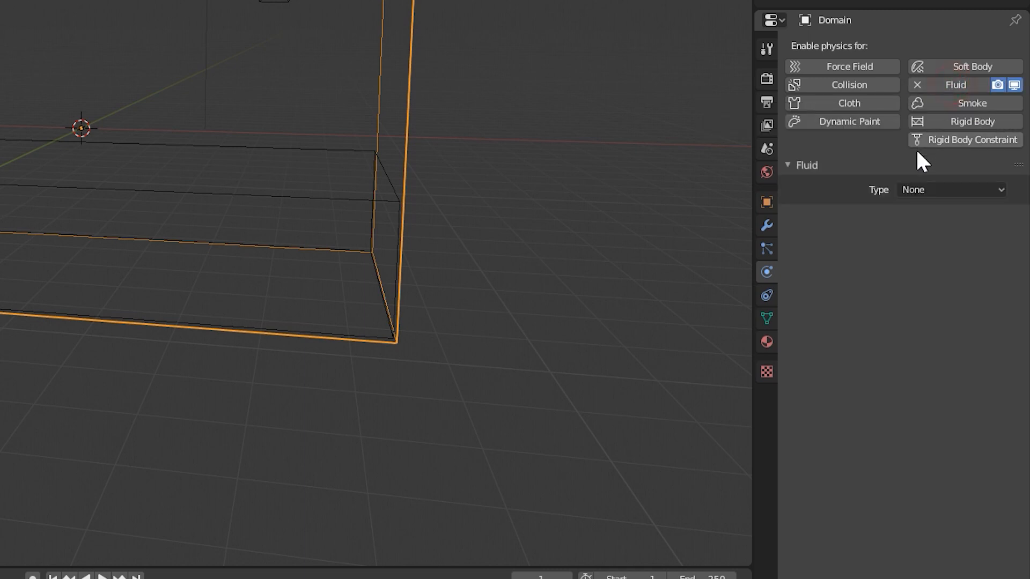
{"action": "left_click", "coordinate": [913, 191]}
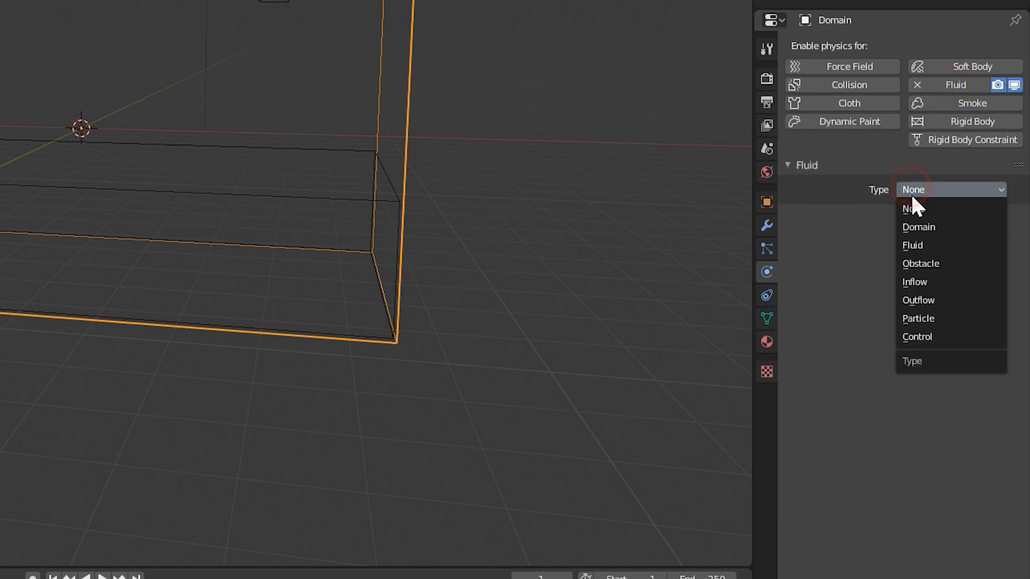
{"action": "left_click", "coordinate": [919, 225]}
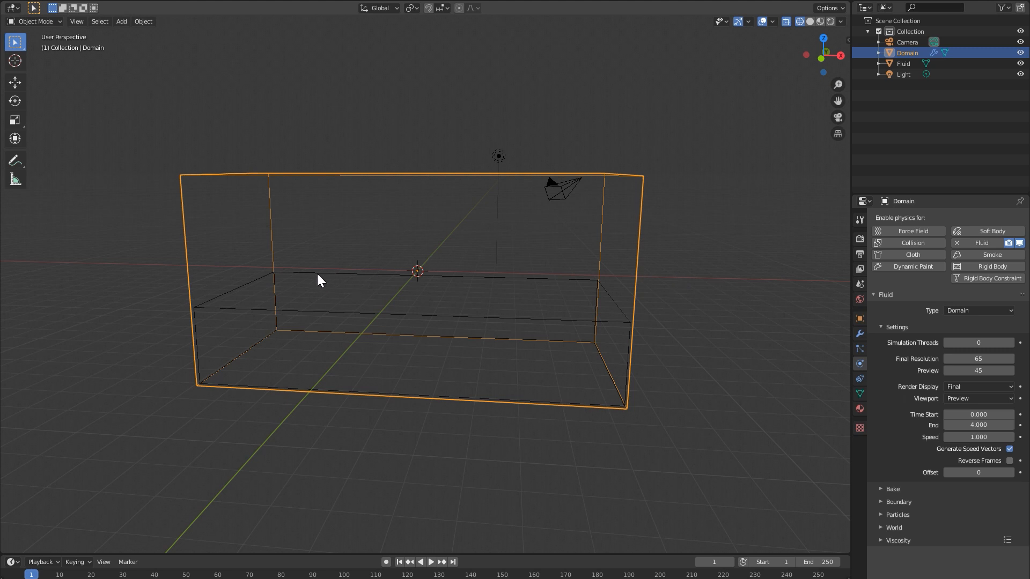
- Enable fluid physics on the inner Fluid box and set its type to Fluid
{"action": "left_click", "coordinate": [304, 277]}
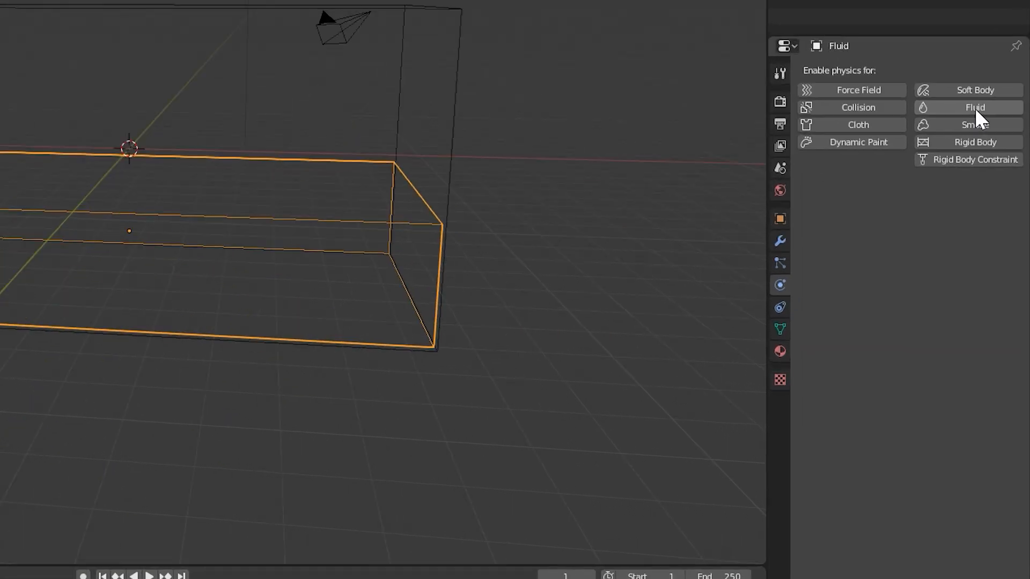
{"action": "left_click", "coordinate": [964, 83]}
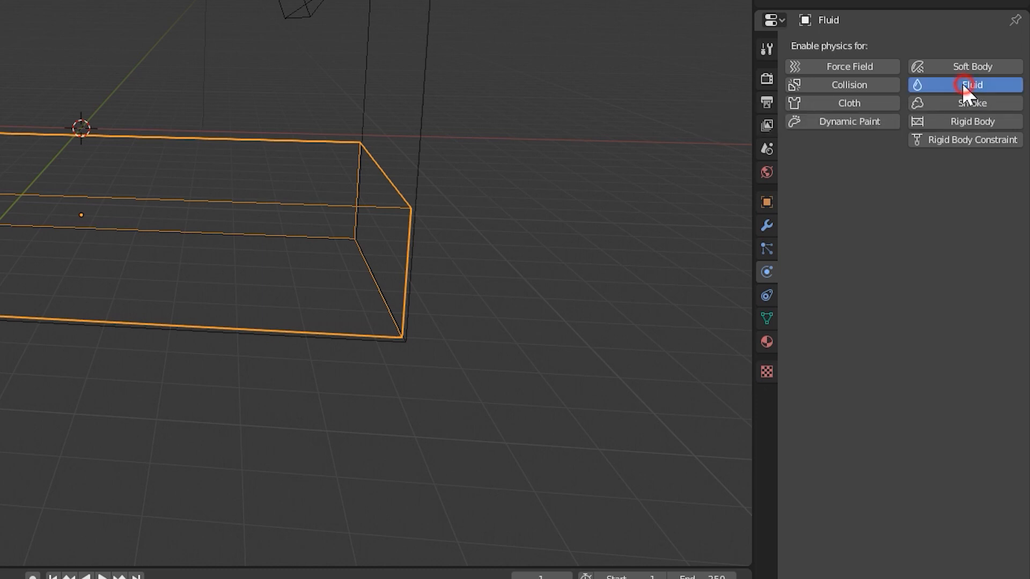
{"action": "left_click", "coordinate": [915, 189]}
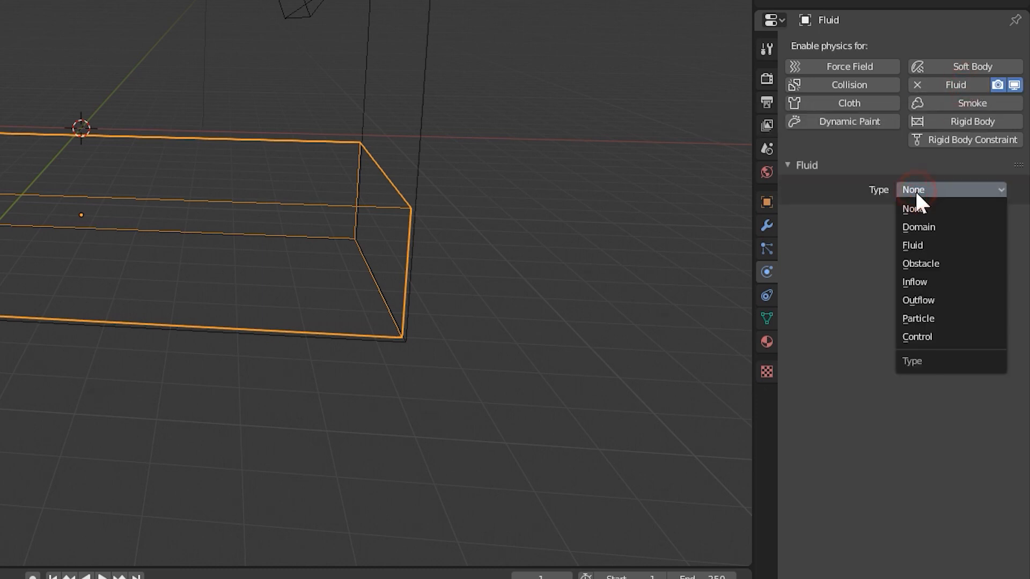
{"action": "left_click", "coordinate": [923, 245]}
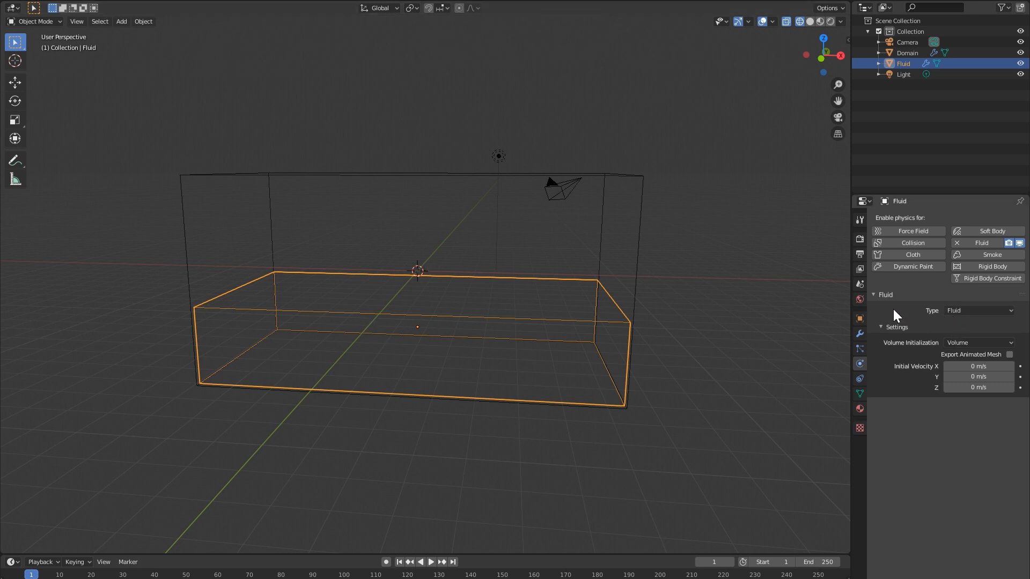
{"action": "left_click", "coordinate": [956, 310]}
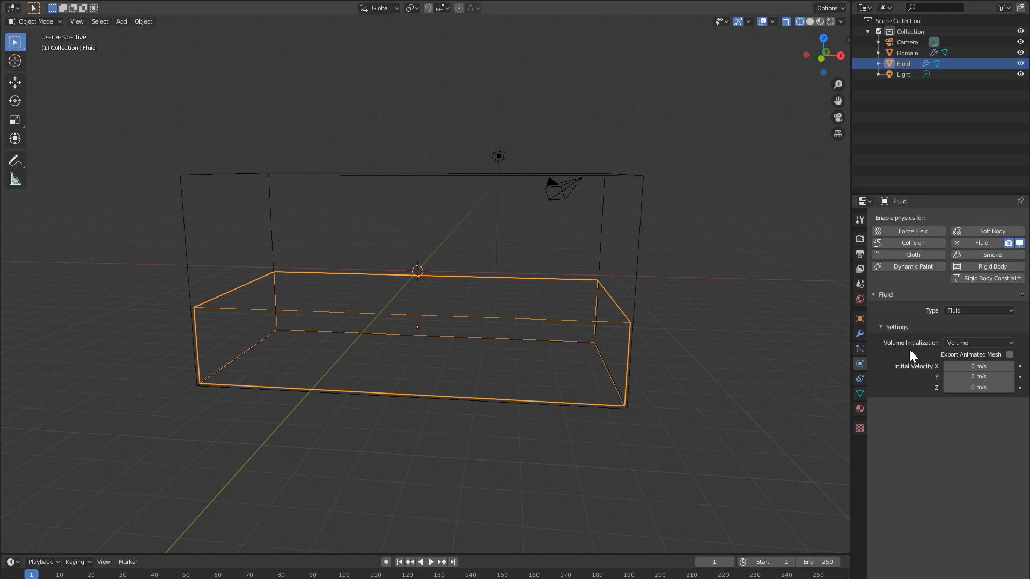
{"action": "left_click", "coordinate": [958, 310]}
- Add a text object at the scene's origin, working in the top view
{"action": "key", "text": "KP_7"}
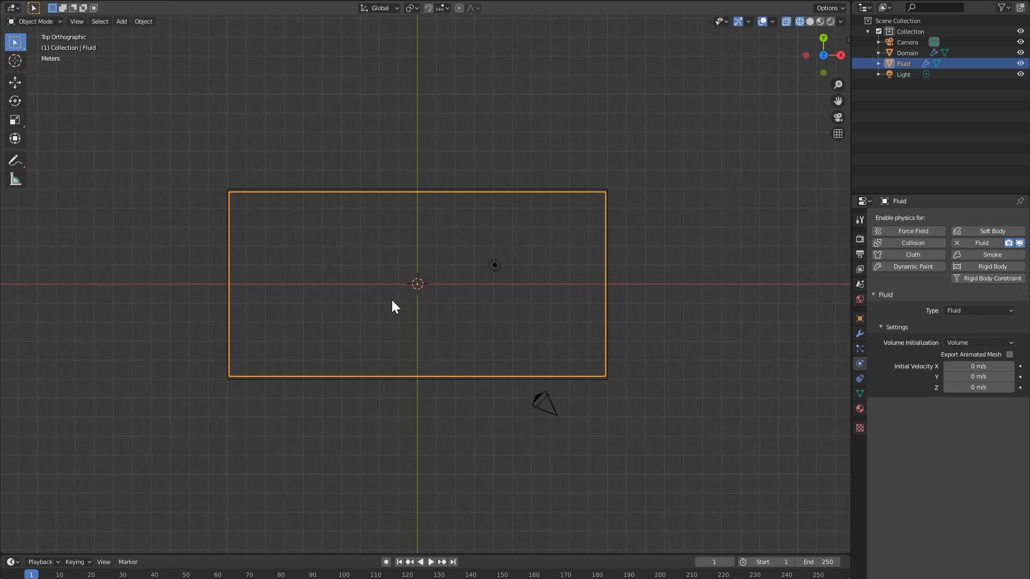
{"action": "key", "text": "Tab"}
{"action": "key", "text": "Tab"}
{"action": "key", "text": "shift+a"}
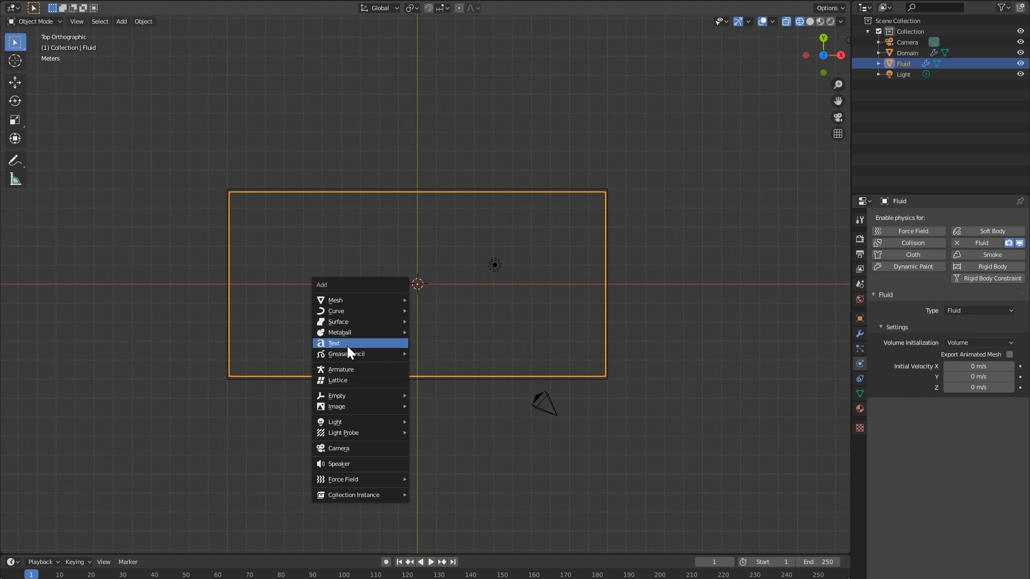
{"action": "left_click", "coordinate": [346, 344]}
{"action": "scroll", "coordinate": [450, 298], "scroll_direction": "up", "scroll_amount": 2}
- Replace the text object's default wording with FLUID
{"action": "key", "text": "Tab"}
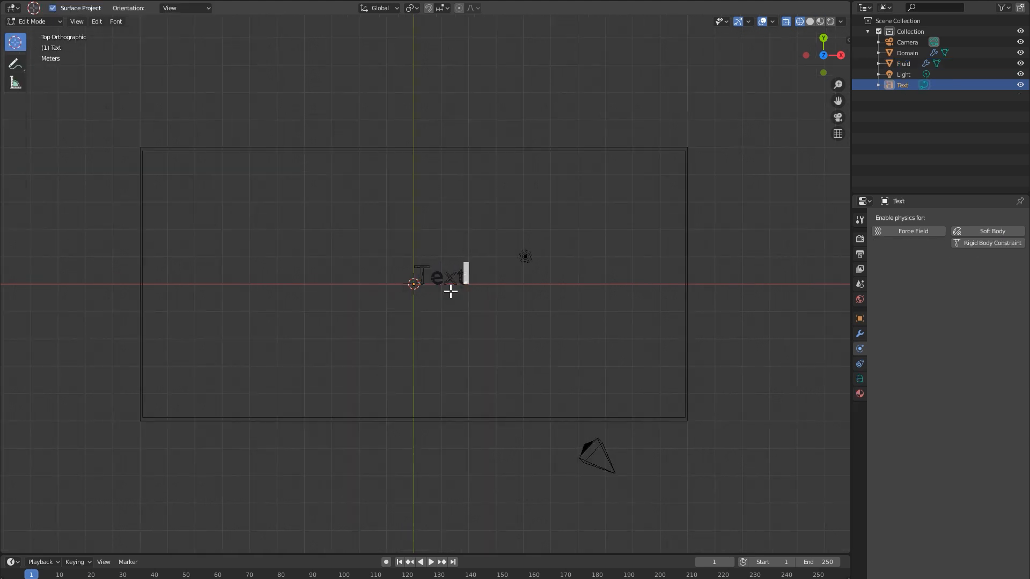
{"action": "key", "text": "BackSpace"}
{"action": "key", "text": "BackSpace"}
{"action": "key", "text": "BackSpace"}
{"action": "key", "text": "BackSpace"}
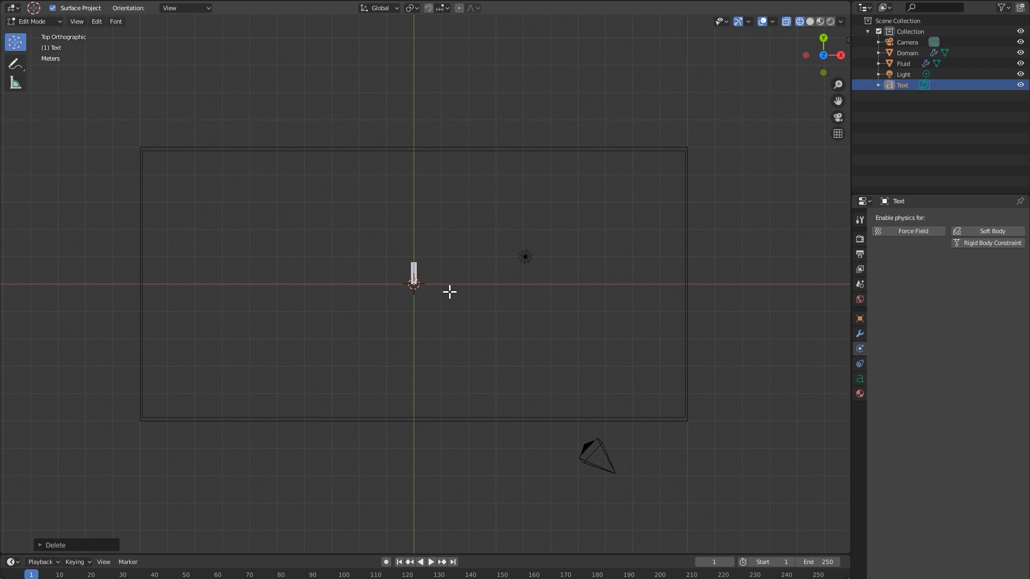
{"action": "type", "text": "FLUID"}
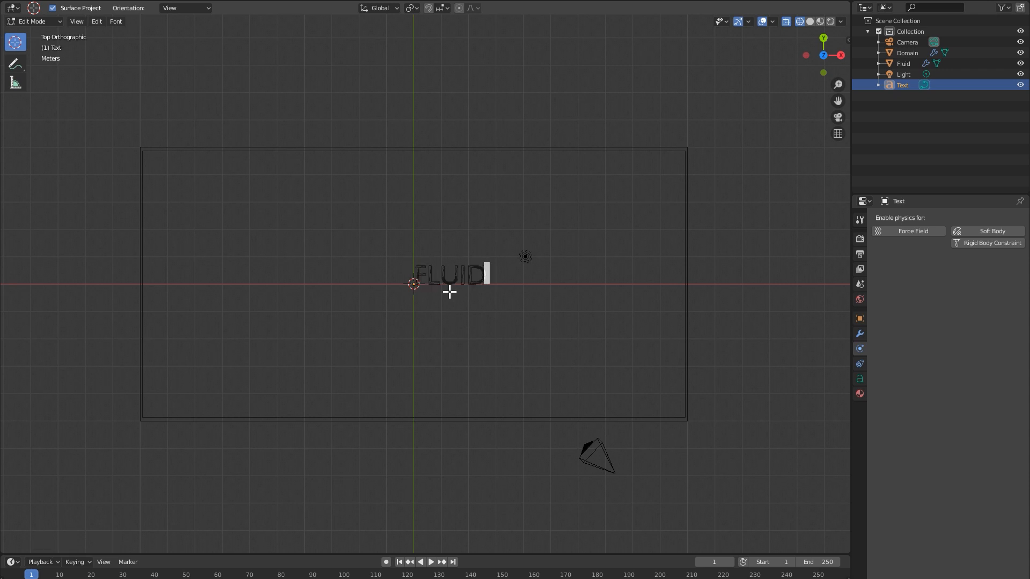
{"action": "key", "text": "Tab"}
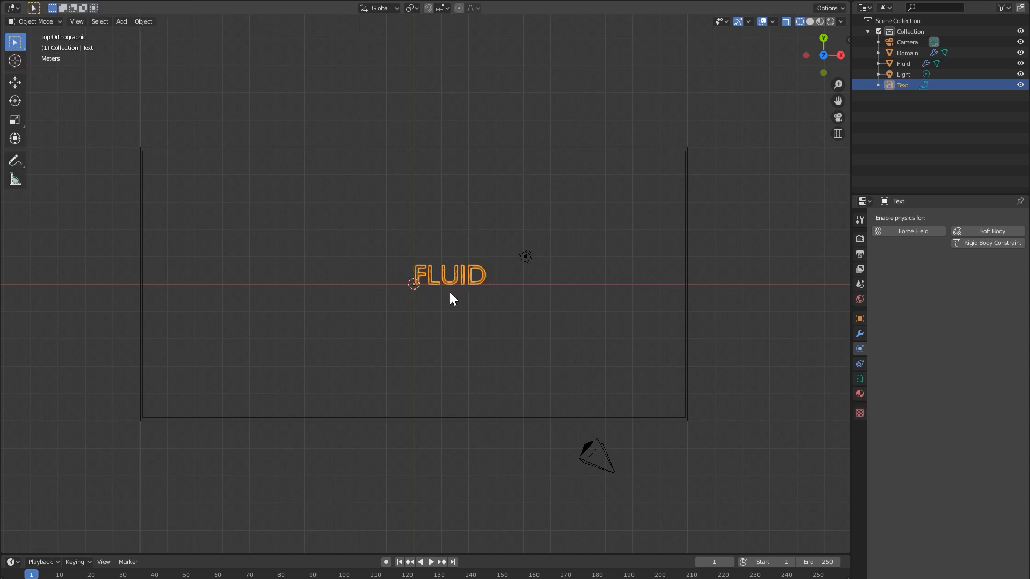
- Set the FLUID text's horizontal paragraph alignment to Center, keeping the vertical alignment at Top Base-Line
{"action": "left_click", "coordinate": [859, 379]}
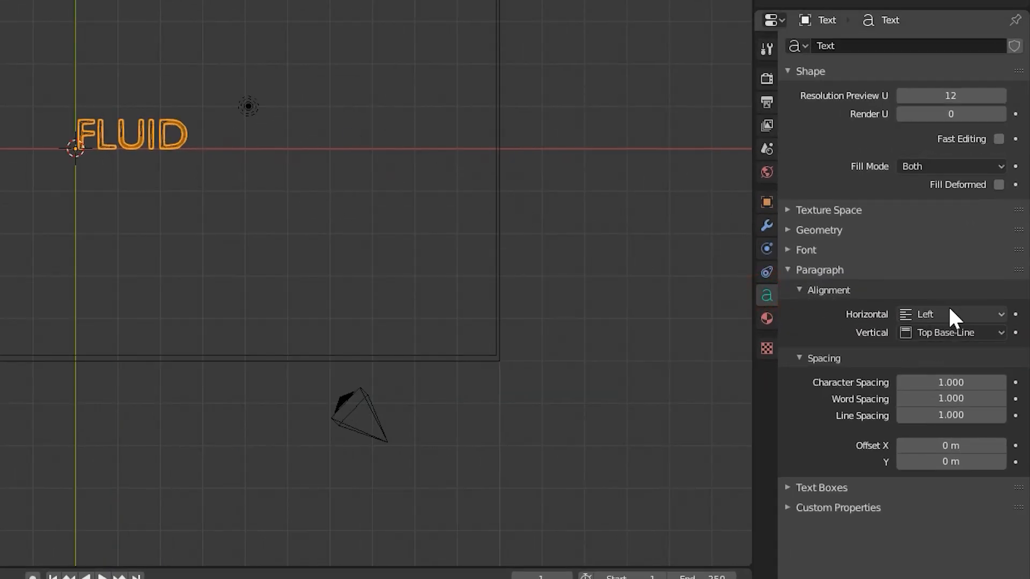
{"action": "left_click", "coordinate": [918, 309]}
{"action": "left_click", "coordinate": [920, 347]}
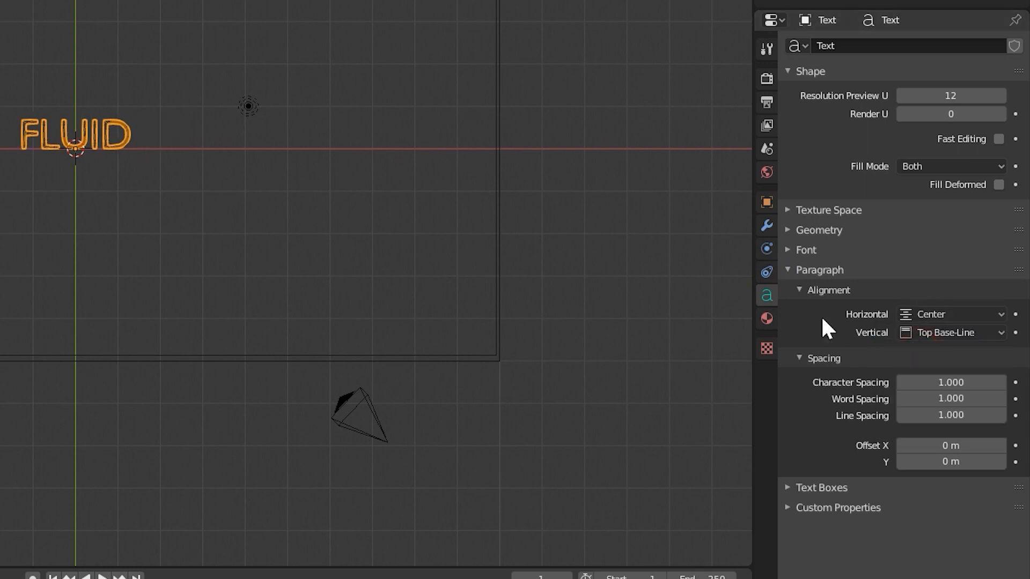
{"action": "left_click", "coordinate": [913, 332]}
{"action": "left_click", "coordinate": [970, 334]}
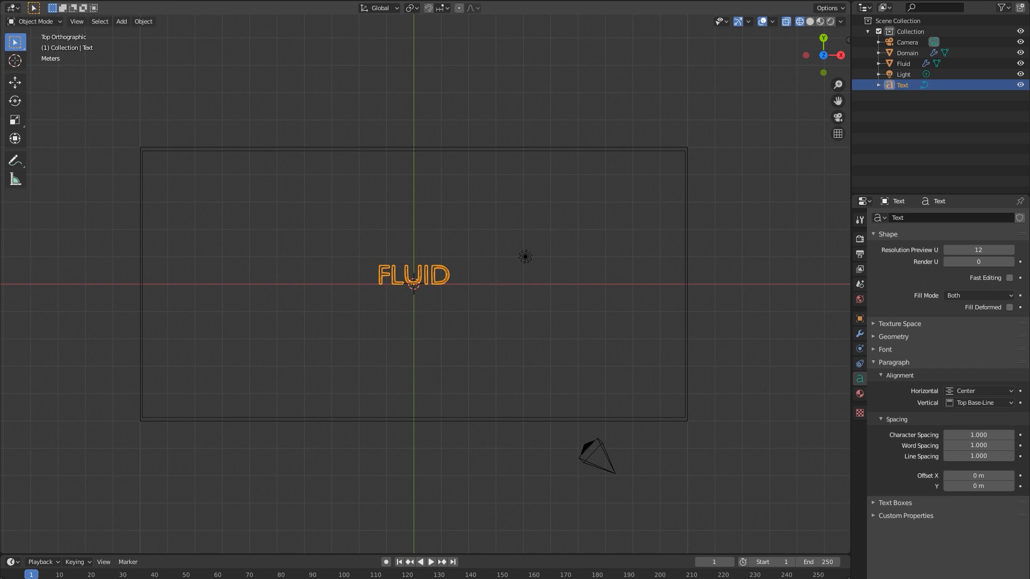
- Rotate the FLUID text 90° about the global X axis so it stands upright
{"action": "key", "text": "r"}
{"action": "type", "text": "x90"}
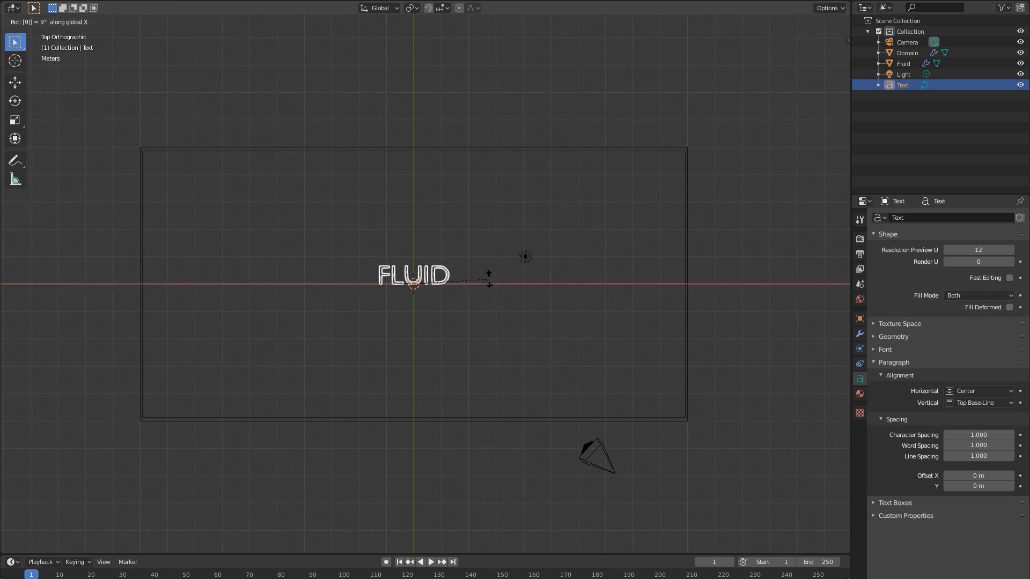
{"action": "key", "text": "Return"}
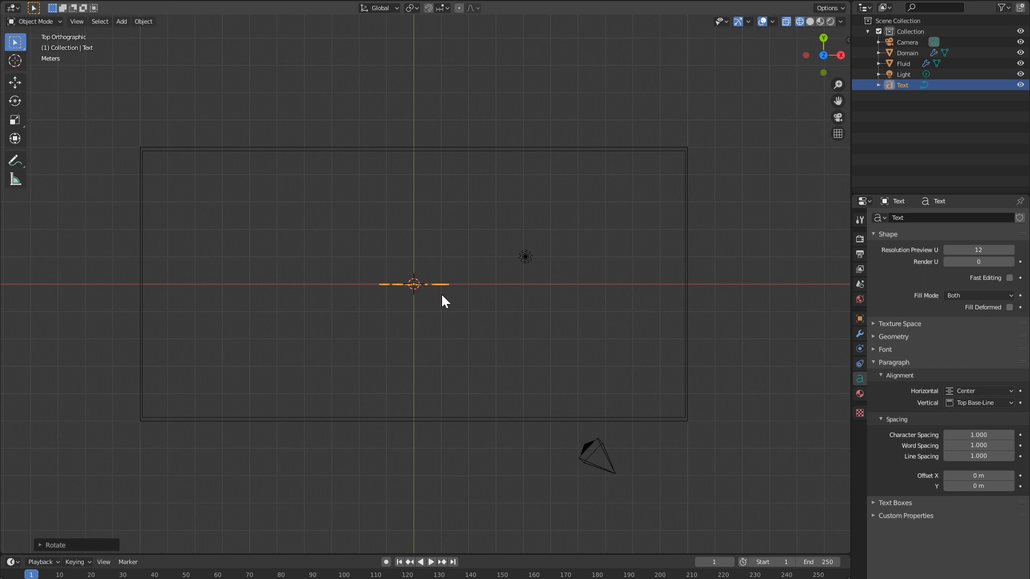
- Scale the FLUID text up uniformly in the front view until it spans nearly half the domain box's width
{"action": "key", "text": "KP_1"}
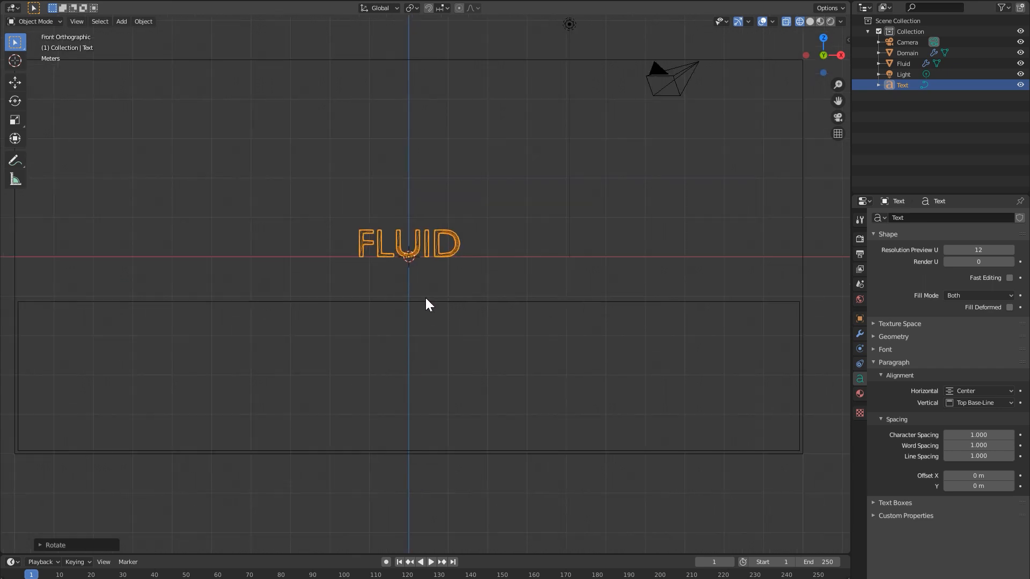
{"action": "key", "text": "s"}
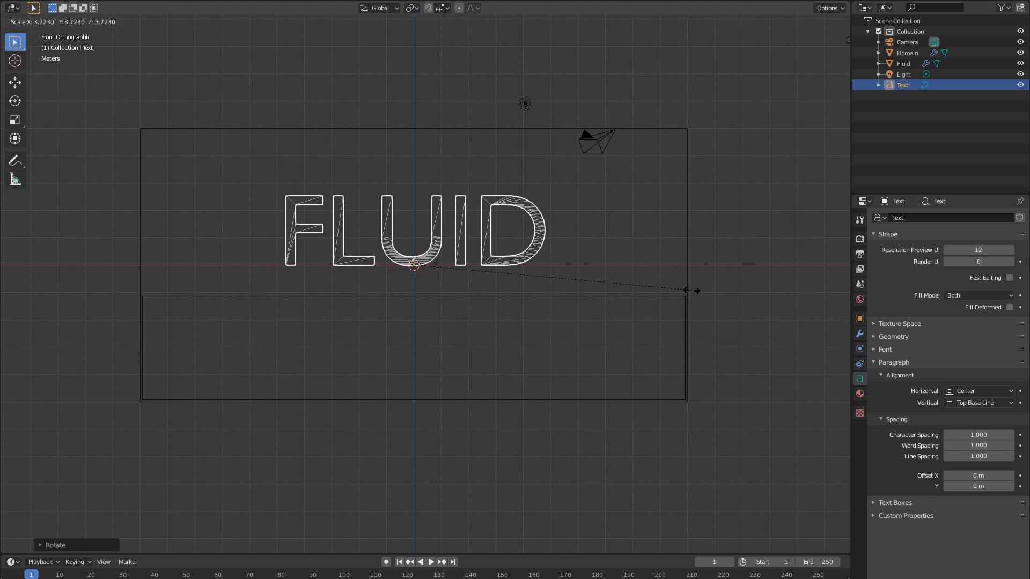
{"action": "left_click", "coordinate": [675, 291]}
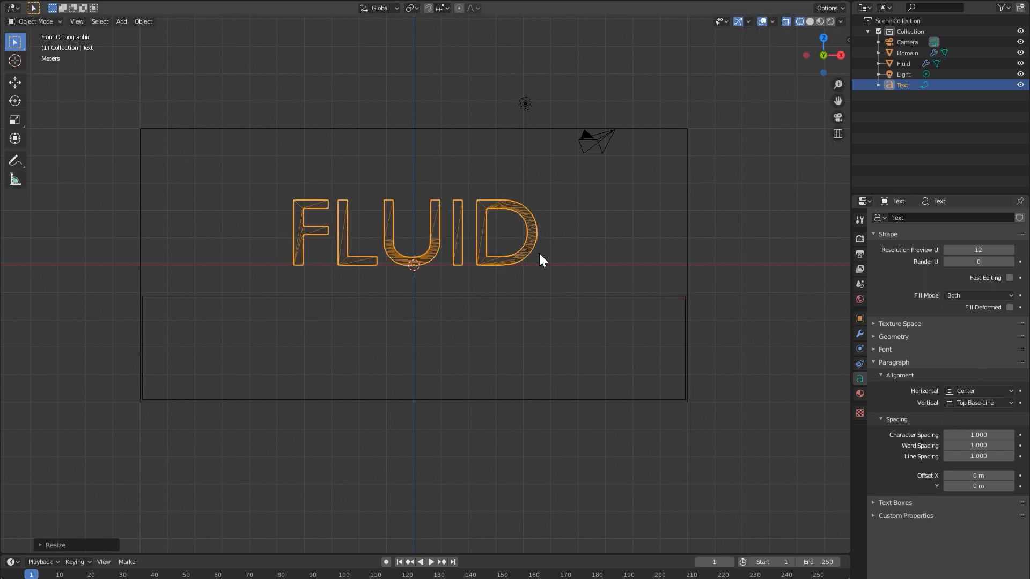
- Give the FLUID text thickness with a geometry Extrude value of 0.26 m
{"action": "middle_click_drag", "start_coordinate": [526, 260], "coordinate": [443, 303]}
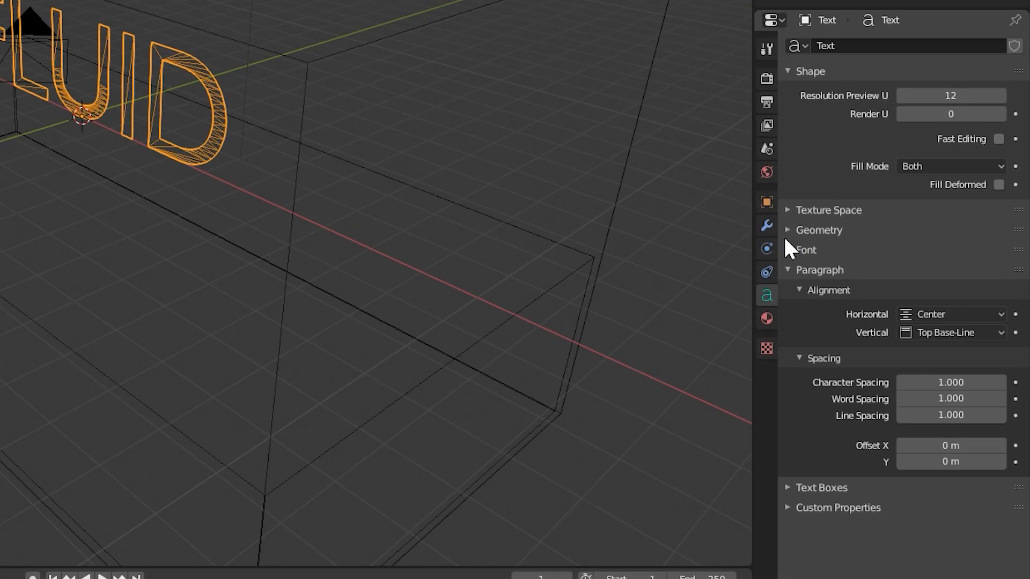
{"action": "left_click", "coordinate": [873, 336]}
{"action": "left_click_drag", "start_coordinate": [913, 266], "coordinate": [944, 266]}
{"action": "middle_click_drag", "start_coordinate": [406, 160], "coordinate": [301, 152]}
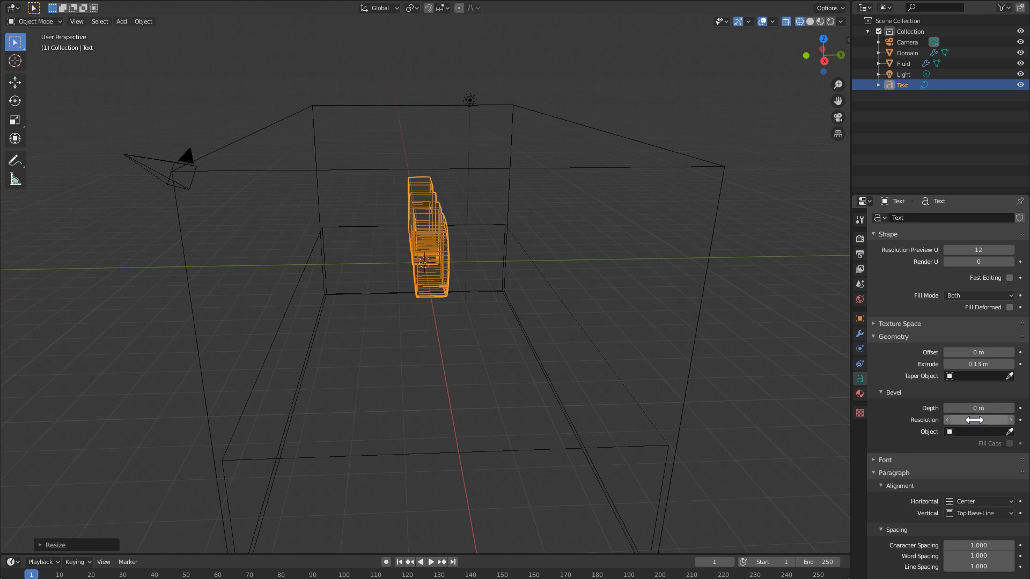
{"action": "left_click_drag", "start_coordinate": [979, 364], "coordinate": [1008, 364]}
{"action": "mouse_move", "coordinate": [561, 297]}
{"action": "middle_mouse_down"}
{"action": "mouse_move", "coordinate": [618, 292]}
{"action": "mouse_move", "coordinate": [442, 269]}
{"action": "mouse_move", "coordinate": [524, 299]}
{"action": "mouse_move", "coordinate": [485, 301]}
{"action": "mouse_move", "coordinate": [561, 298]}
{"action": "mouse_move", "coordinate": [563, 286]}
{"action": "mouse_move", "coordinate": [535, 269]}
{"action": "middle_mouse_up"}
{"action": "key", "text": "shift+z"}
{"action": "key", "text": "shift+z"}
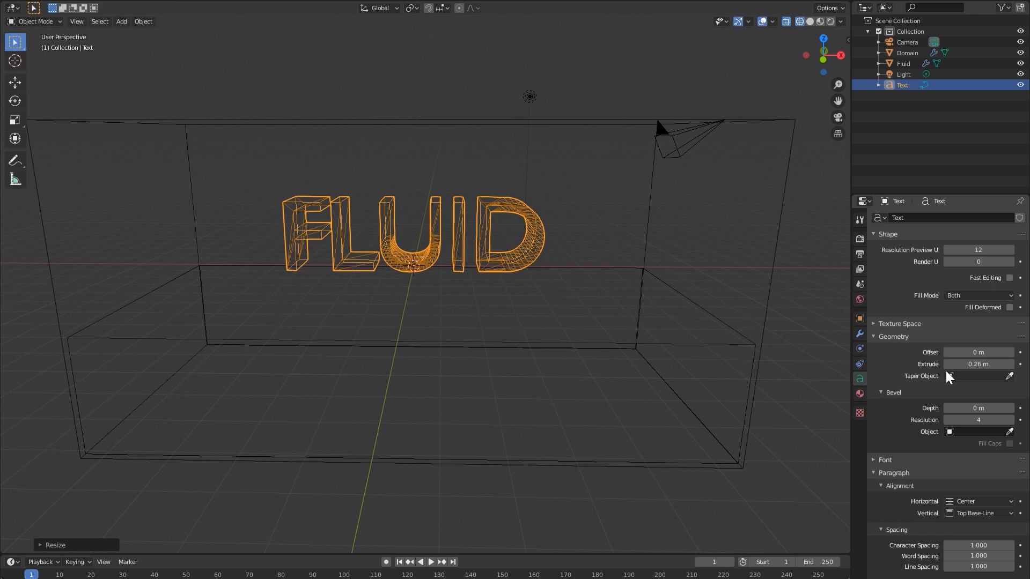
- Bevel the edges of the FLUID letters with a bevel depth of 0.01 m
{"action": "scroll", "coordinate": [507, 268], "scroll_direction": "up", "scroll_amount": 5}
{"action": "middle_click_drag", "start_coordinate": [600, 234], "coordinate": [653, 301]}
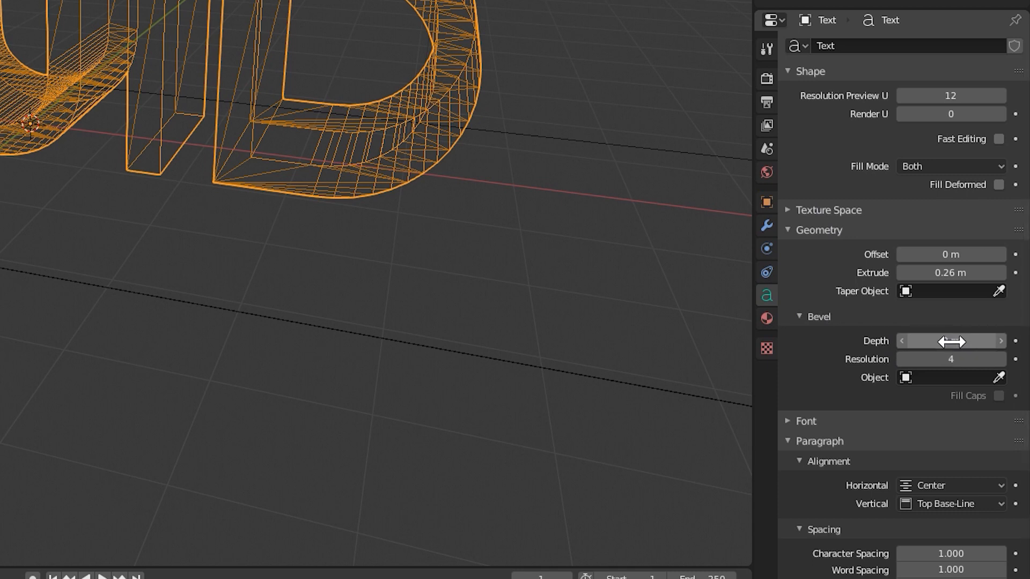
{"action": "mouse_move", "coordinate": [942, 342]}
{"action": "left_mouse_down"}
{"action": "mouse_move", "coordinate": [957, 343]}
{"action": "mouse_move", "coordinate": [948, 342]}
{"action": "left_mouse_up"}
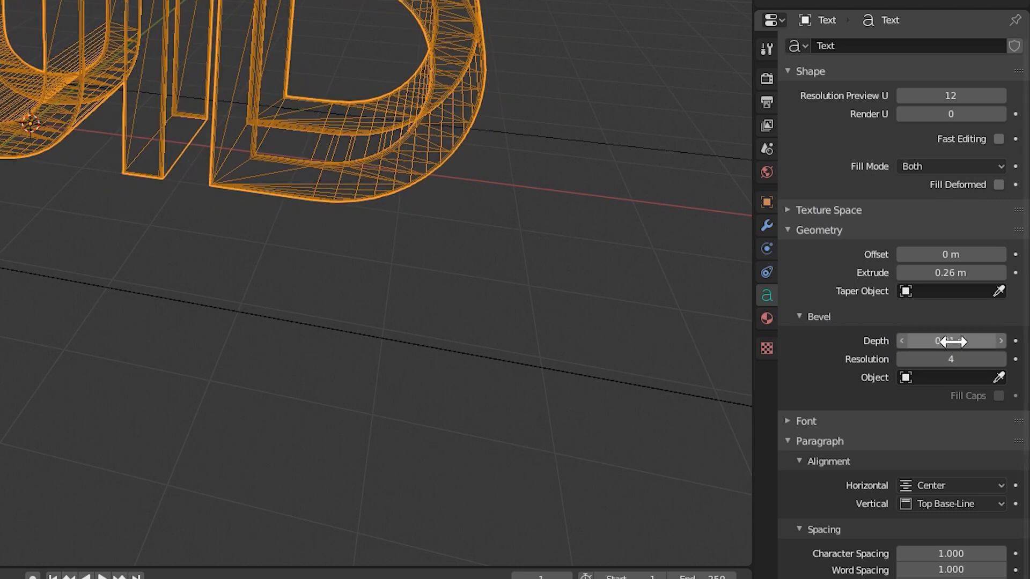
{"action": "scroll", "coordinate": [285, 59], "scroll_direction": "down", "scroll_amount": 3}
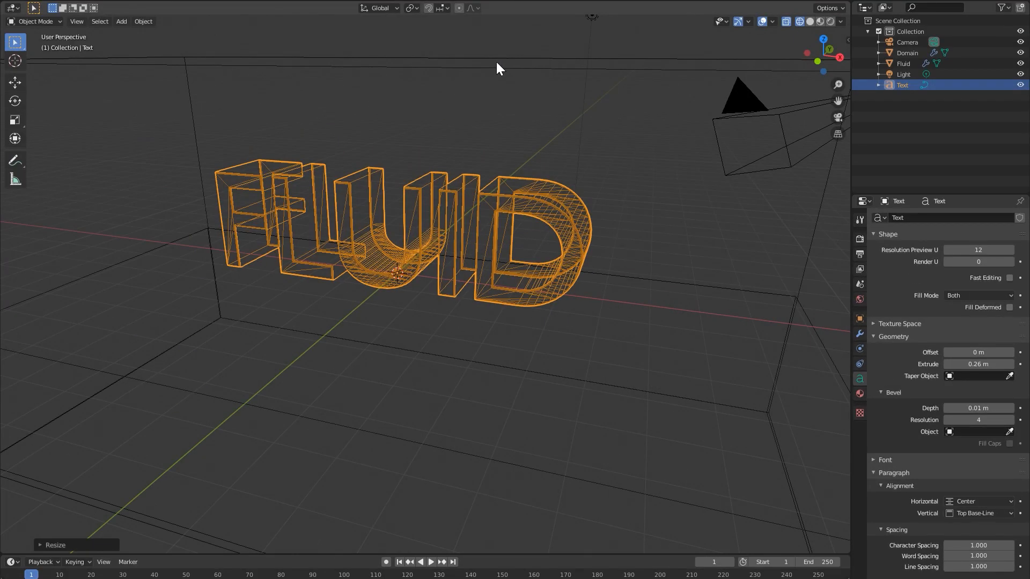
- Move the FLUID text straight up along Z to above the domain box and inspect it in solid shading
{"action": "scroll", "coordinate": [430, 234], "scroll_direction": "down", "scroll_amount": 3}
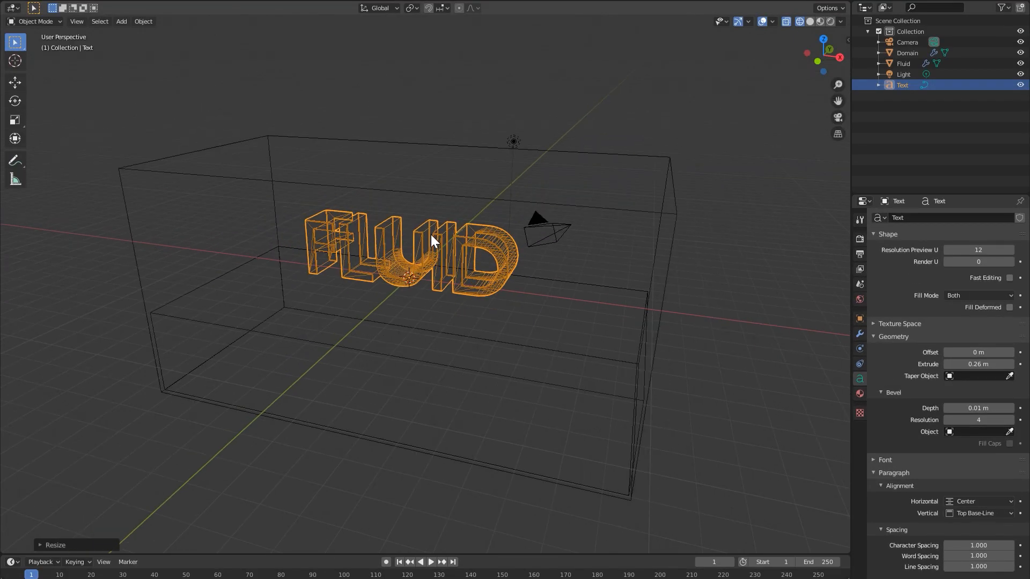
{"action": "key", "text": "g"}
{"action": "key", "text": "z"}
{"action": "left_click", "coordinate": [433, 97]}
{"action": "key", "text": "shift+z"}
{"action": "middle_click_drag", "start_coordinate": [427, 113], "coordinate": [427, 239], "text": "shift"}
{"action": "scroll", "coordinate": [427, 240], "scroll_direction": "up", "scroll_amount": 3}
{"action": "middle_click_drag", "start_coordinate": [350, 237], "coordinate": [514, 184]}
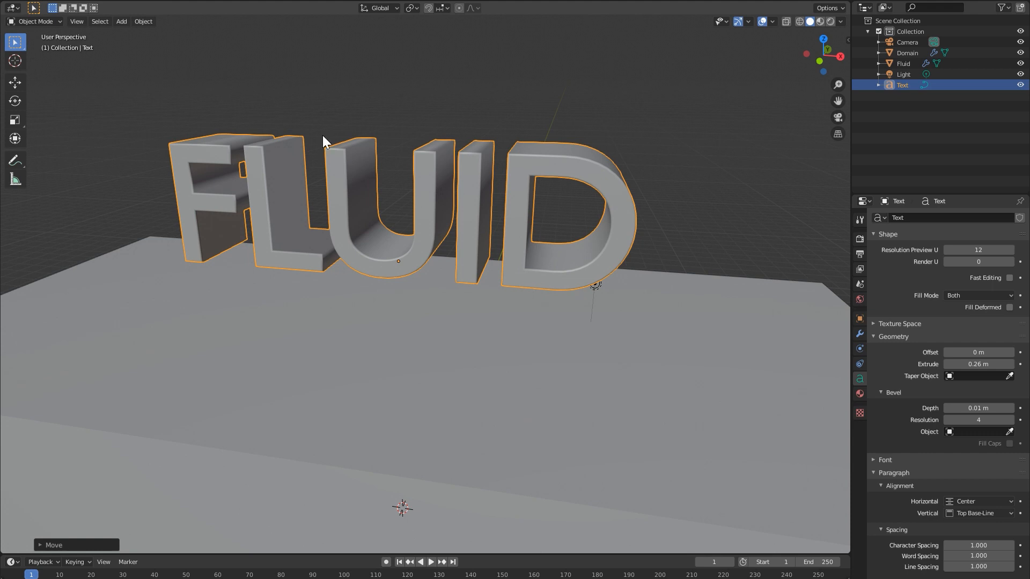
{"action": "middle_click_drag", "start_coordinate": [294, 183], "coordinate": [471, 187]}
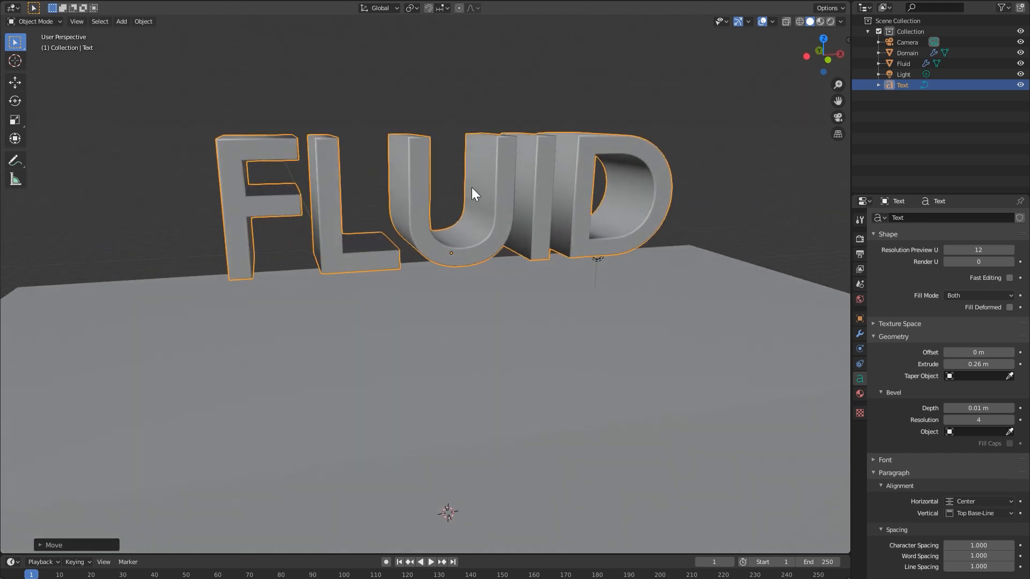
- Check which physics types are available for the FLUID text object and look at it in Edit Mode
{"action": "key", "text": "KP_1"}
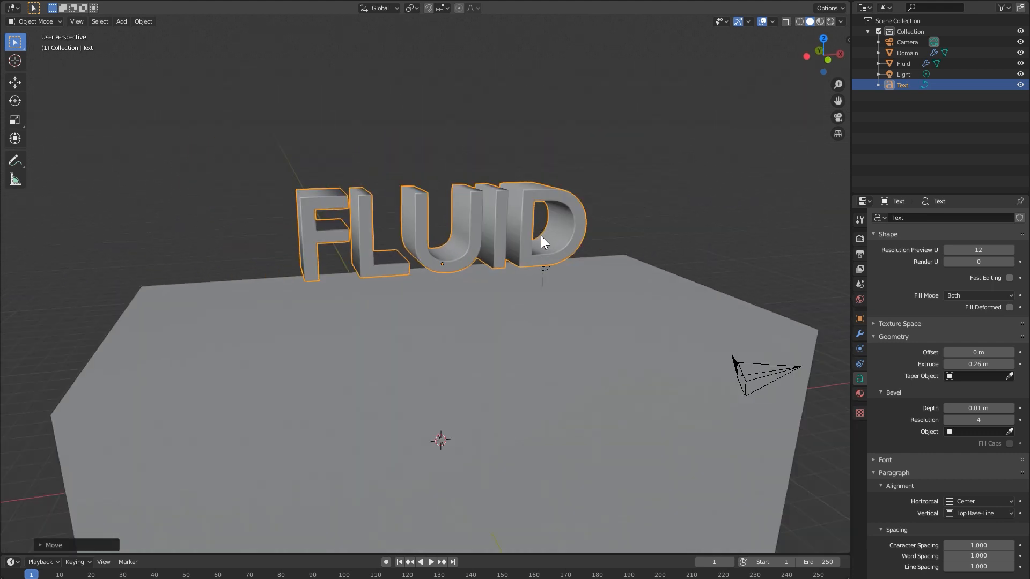
{"action": "key", "text": "shift+z"}
{"action": "left_click", "coordinate": [859, 348]}
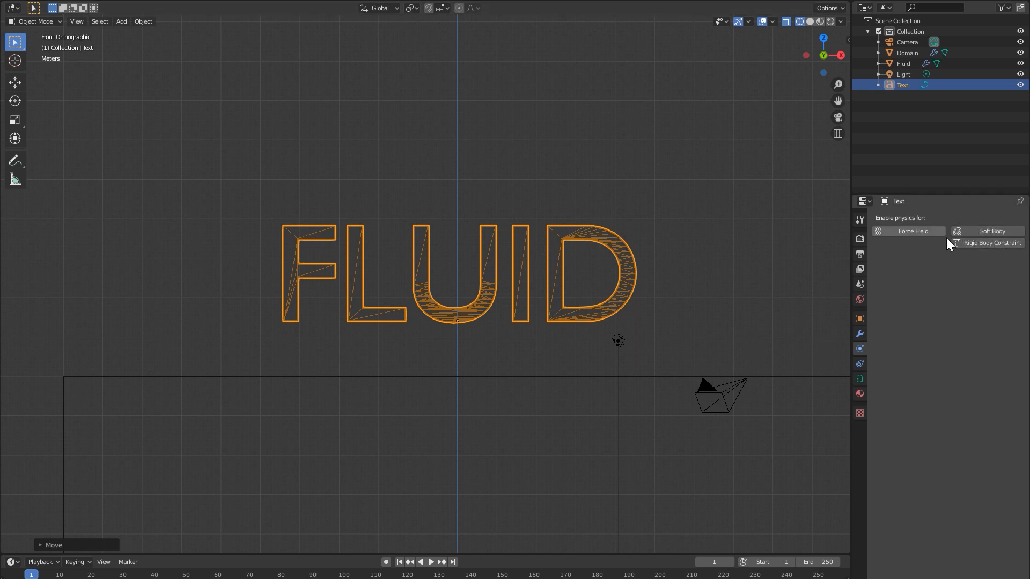
{"action": "scroll", "coordinate": [702, 276], "scroll_direction": "down", "scroll_amount": 3}
{"action": "middle_click_drag", "start_coordinate": [623, 303], "coordinate": [555, 318]}
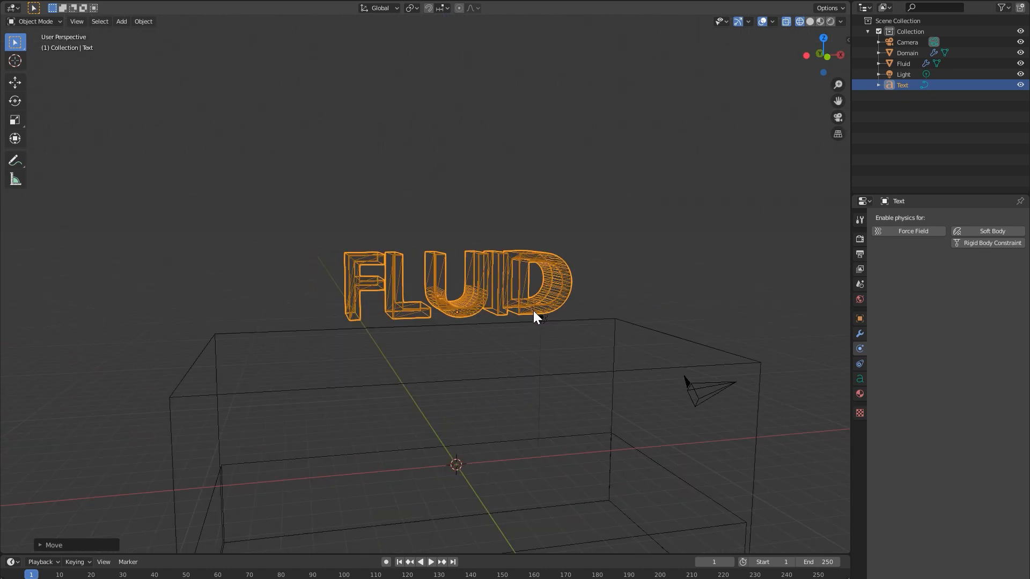
{"action": "key", "text": "Tab"}
{"action": "middle_click_drag", "start_coordinate": [462, 294], "coordinate": [388, 313]}
{"action": "key", "text": "Tab"}
{"action": "middle_click_drag", "start_coordinate": [519, 314], "coordinate": [475, 280]}
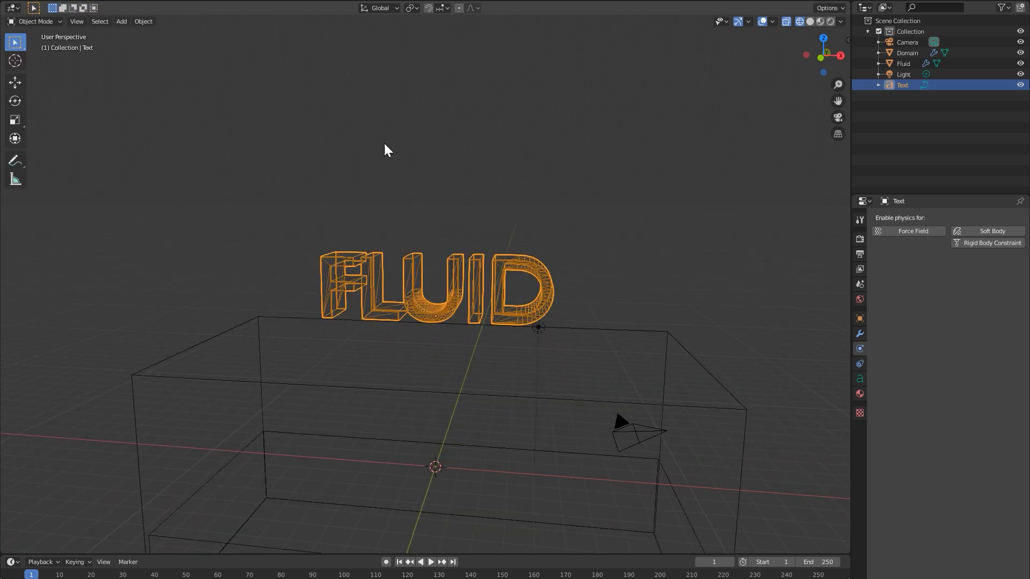
- Convert the FLUID text to a mesh with Mesh from Curve/Meta/Surf/Text and check its geometry in Edit Mode
{"action": "key", "text": "F3"}
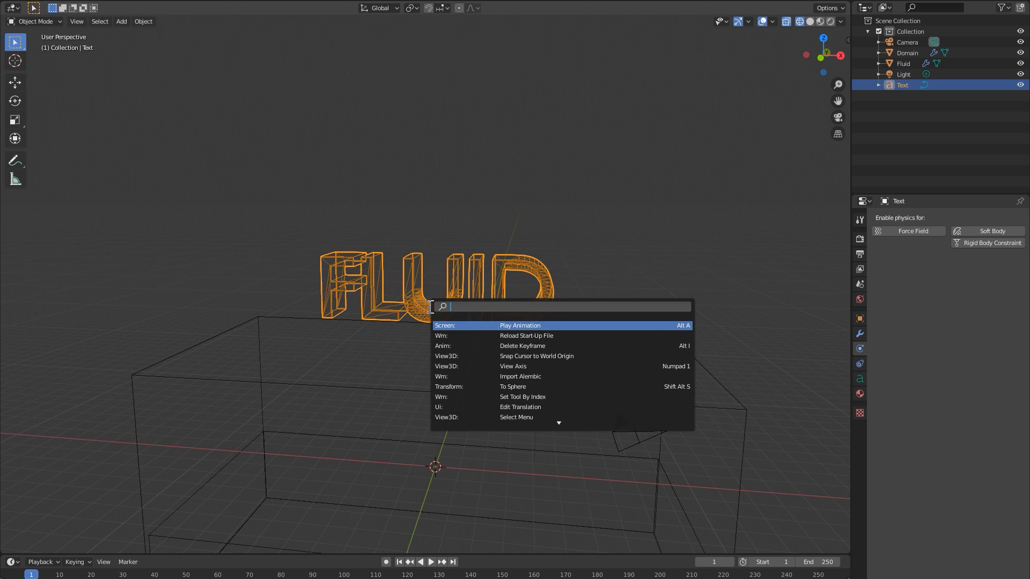
{"action": "type", "text": "convert"}
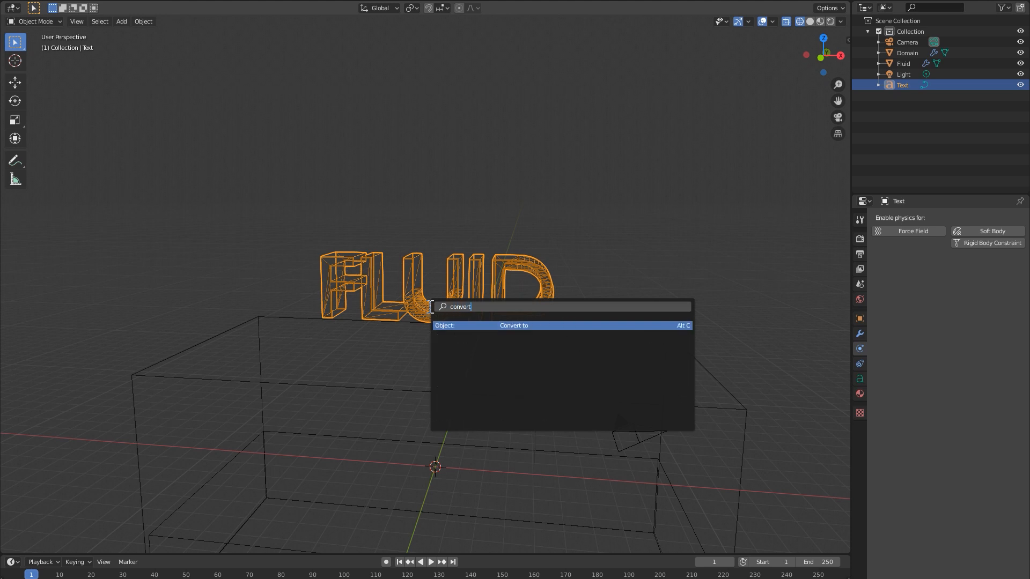
{"action": "key", "text": "Return"}
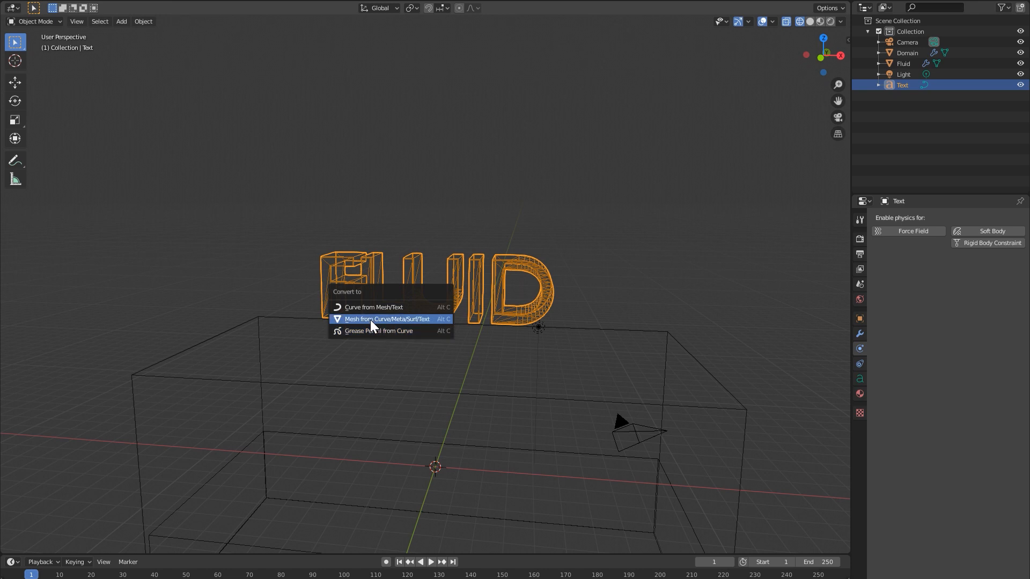
{"action": "left_click", "coordinate": [419, 318]}
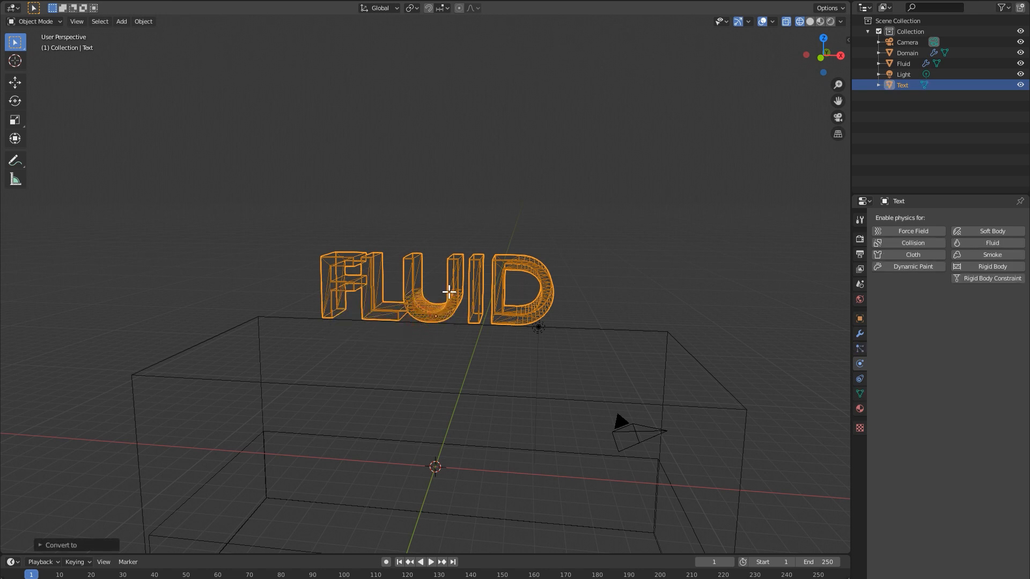
{"action": "key", "text": "Tab"}
{"action": "scroll", "coordinate": [449, 292], "scroll_direction": "up", "scroll_amount": 5}
{"action": "middle_click_drag", "start_coordinate": [418, 278], "coordinate": [416, 274]}
{"action": "key", "text": "Tab"}
{"action": "key", "text": "shift+z"}
{"action": "scroll", "coordinate": [510, 301], "scroll_direction": "down", "scroll_amount": 3}
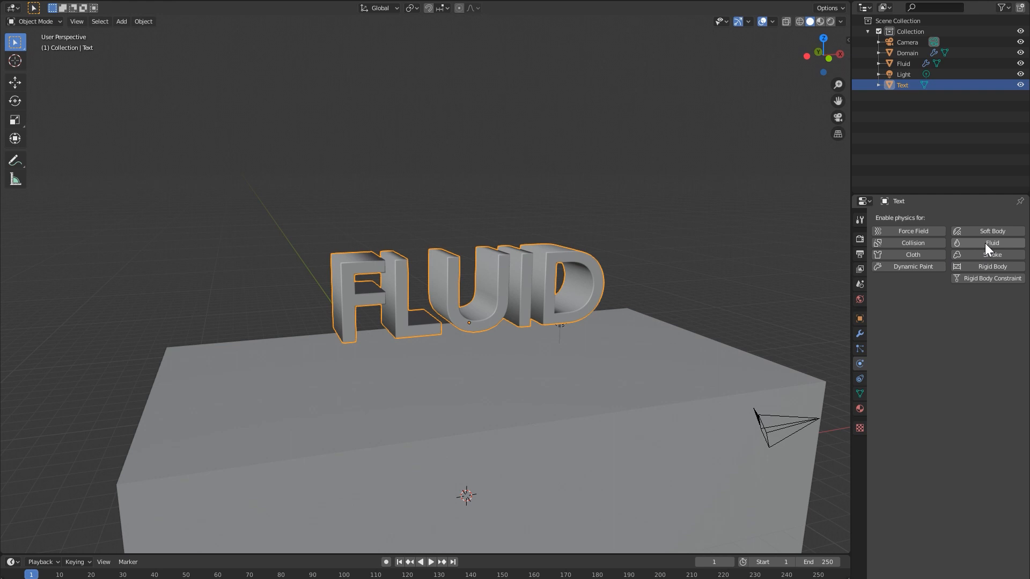
- Enable fluid physics on the FLUID text mesh and set its type to Obstacle
{"action": "left_click", "coordinate": [984, 243]}
{"action": "left_click", "coordinate": [963, 306]}
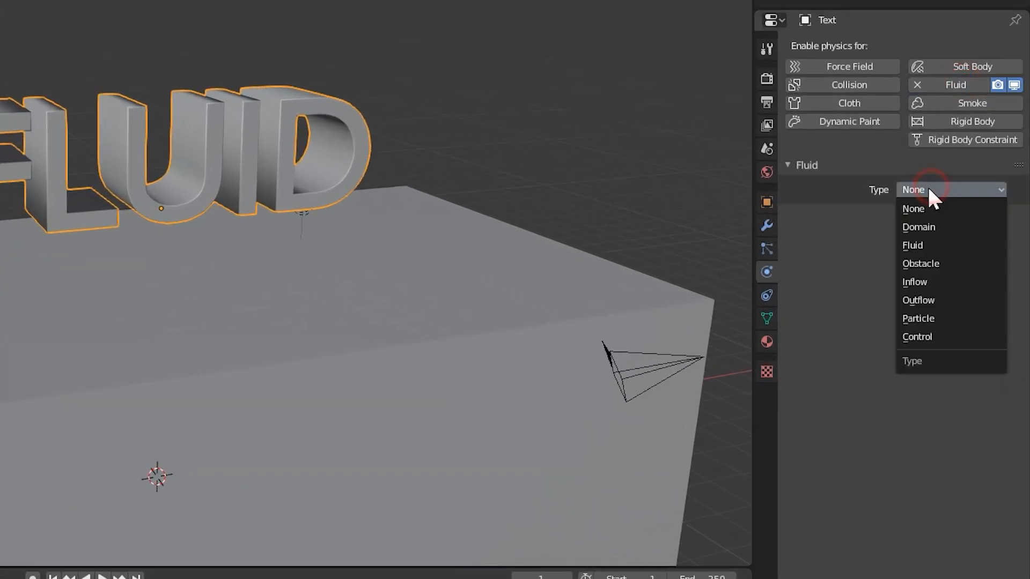
{"action": "left_click", "coordinate": [923, 261]}
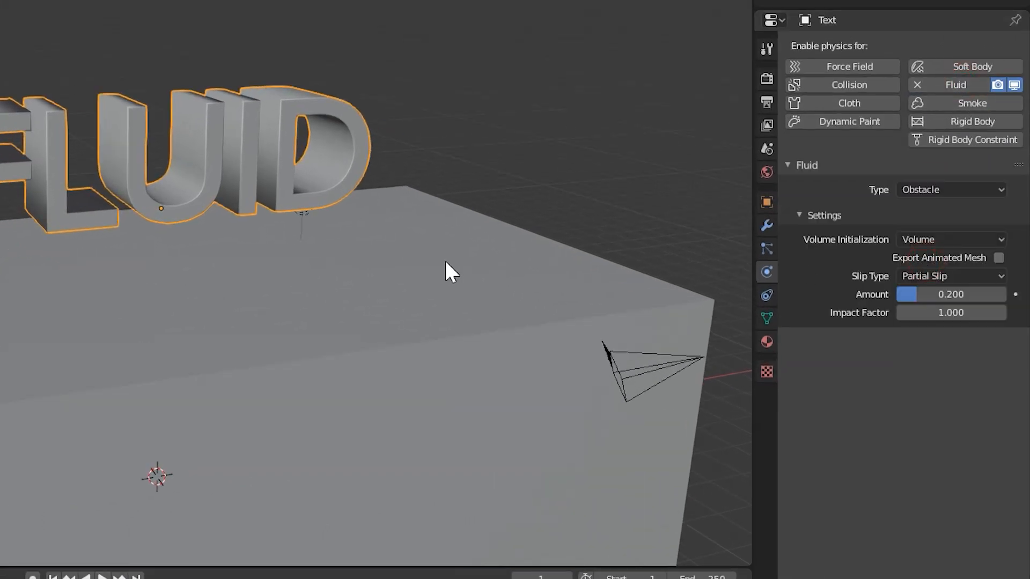
- Lower the FLUID text along Z in the front wireframe view until its base sits just above the domain box's top
{"action": "key", "text": "KP_1"}
{"action": "key", "text": "shift+z"}
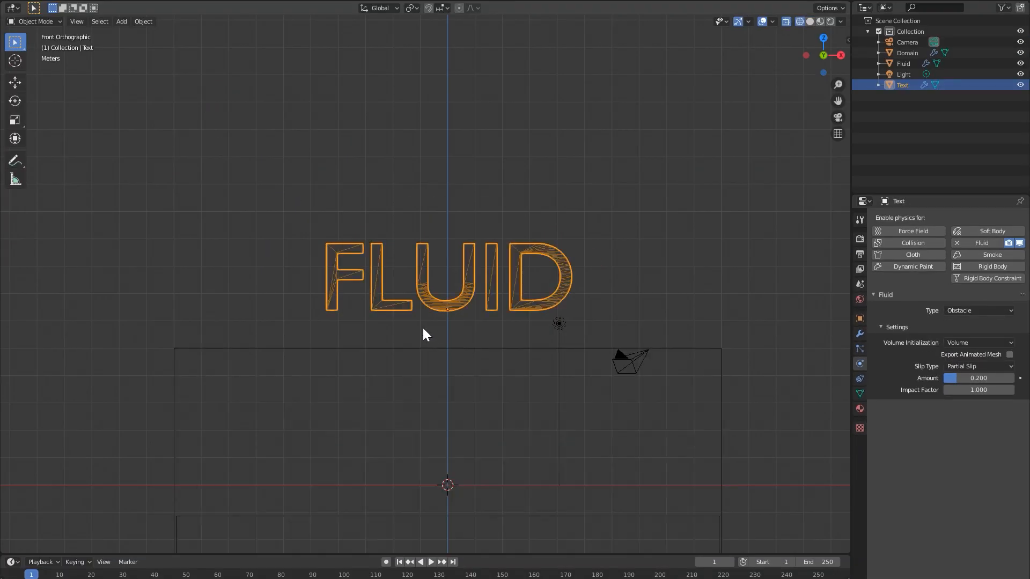
{"action": "middle_click_drag", "start_coordinate": [431, 342], "coordinate": [397, 308], "text": "shift"}
{"action": "scroll", "coordinate": [402, 312], "scroll_direction": "up", "scroll_amount": 1}
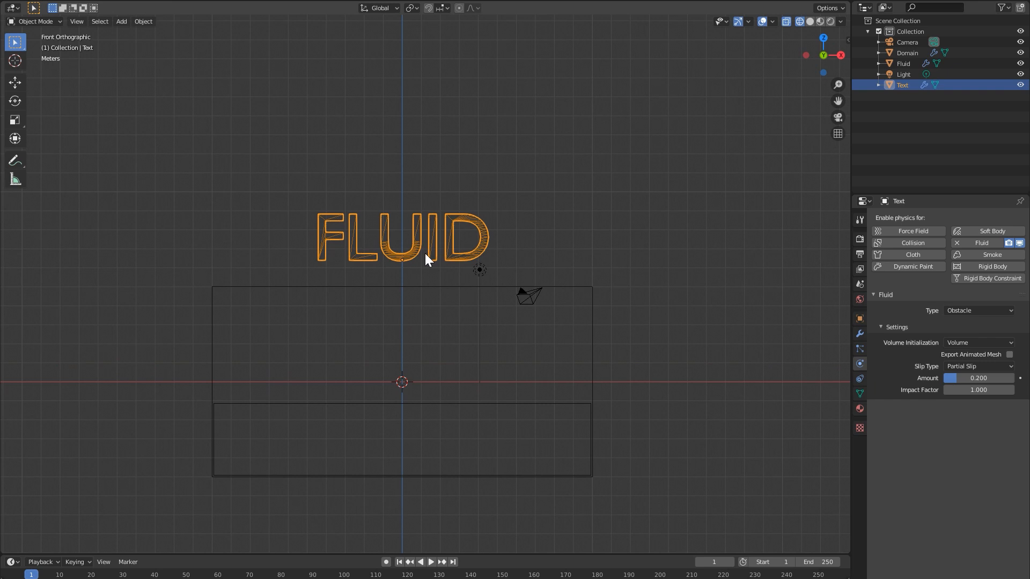
{"action": "key", "text": "g"}
{"action": "key", "text": "z"}
{"action": "left_click", "coordinate": [432, 276]}
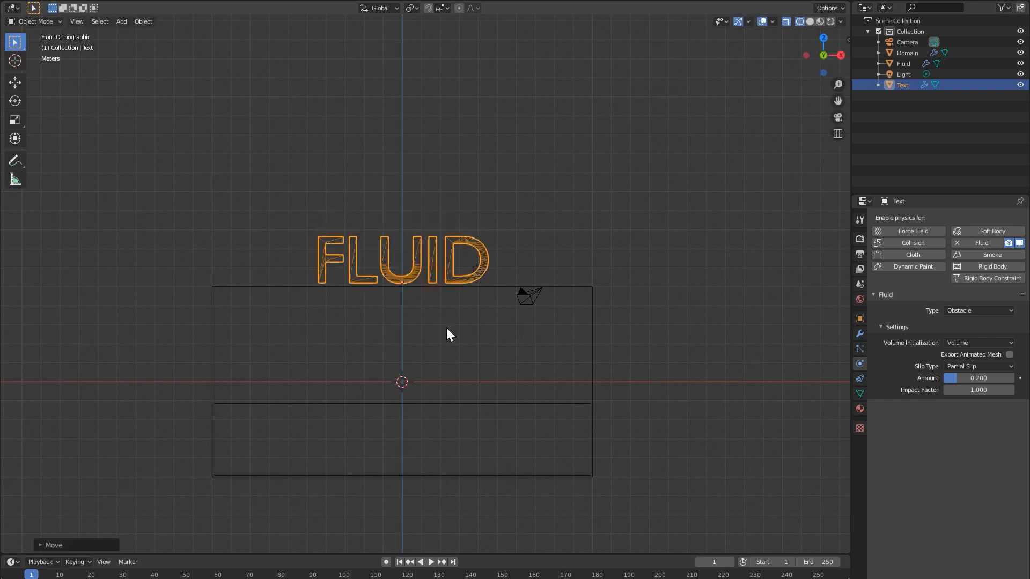
- Play the timeline briefly and set the animation's end frame to 120
{"action": "middle_click_drag", "start_coordinate": [402, 394], "coordinate": [394, 372], "text": "shift"}
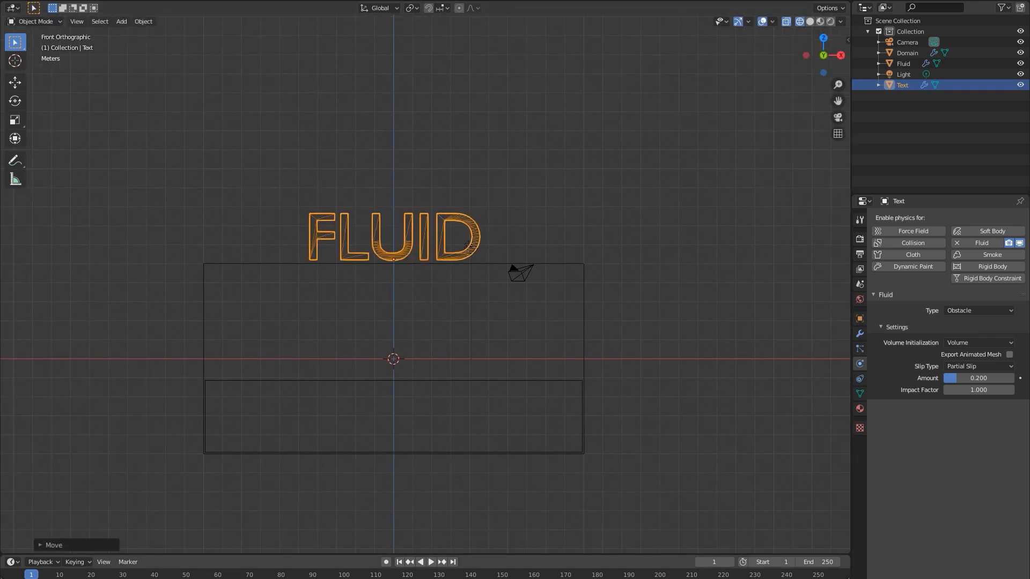
{"action": "key", "text": "space"}
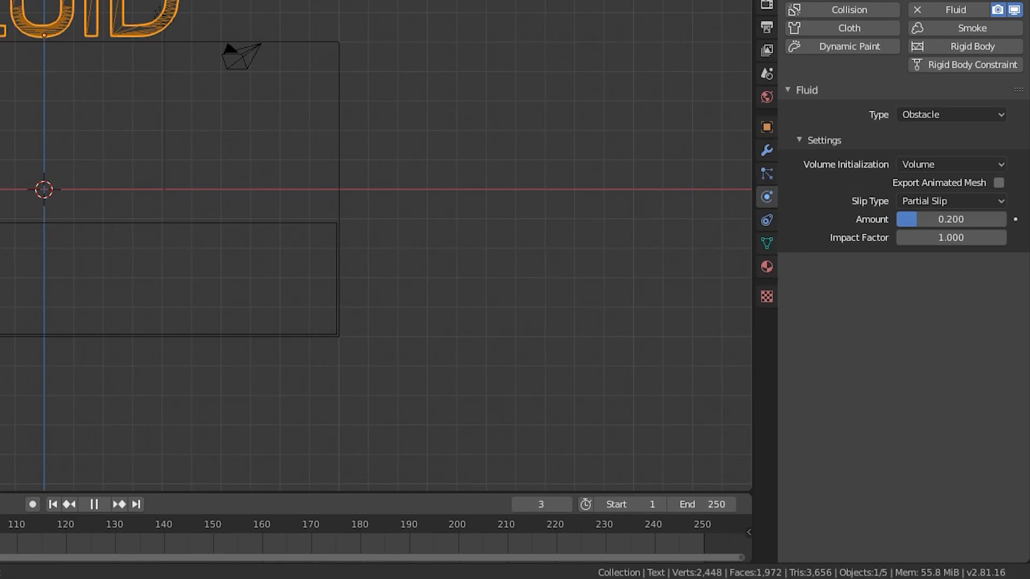
{"action": "key", "text": "space"}
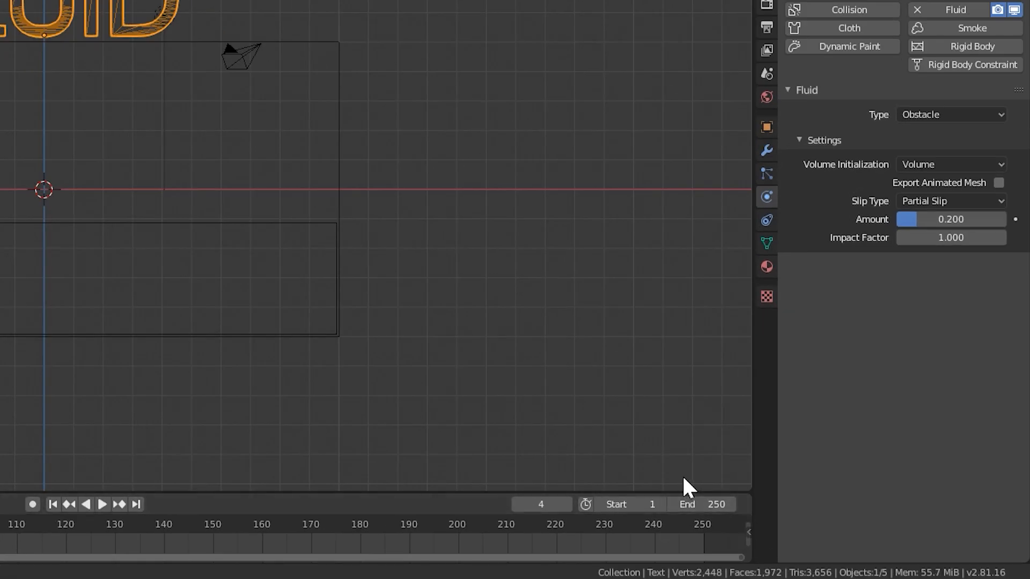
{"action": "left_click", "coordinate": [703, 504]}
{"action": "type", "text": "120"}
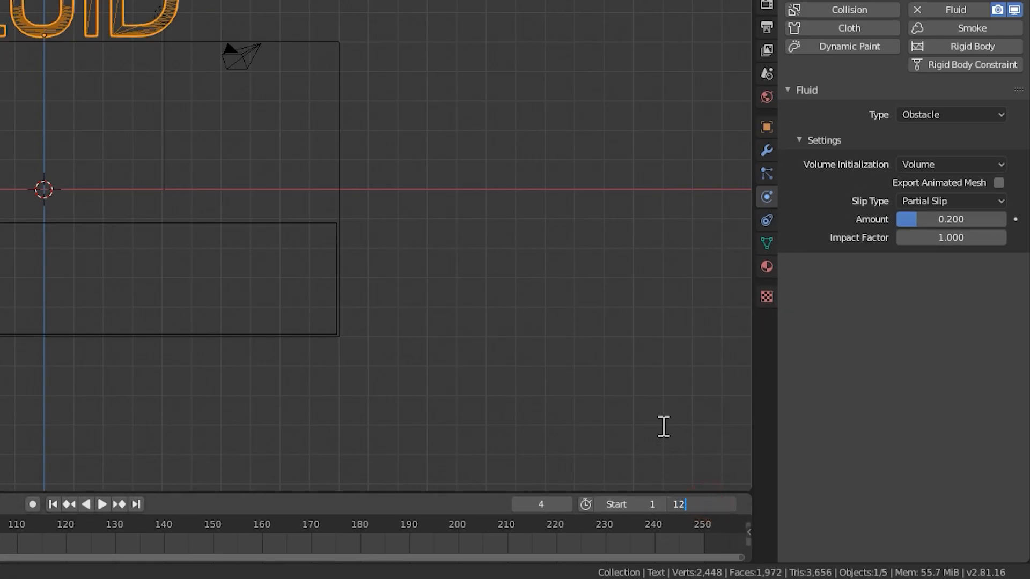
{"action": "key", "text": "Return"}
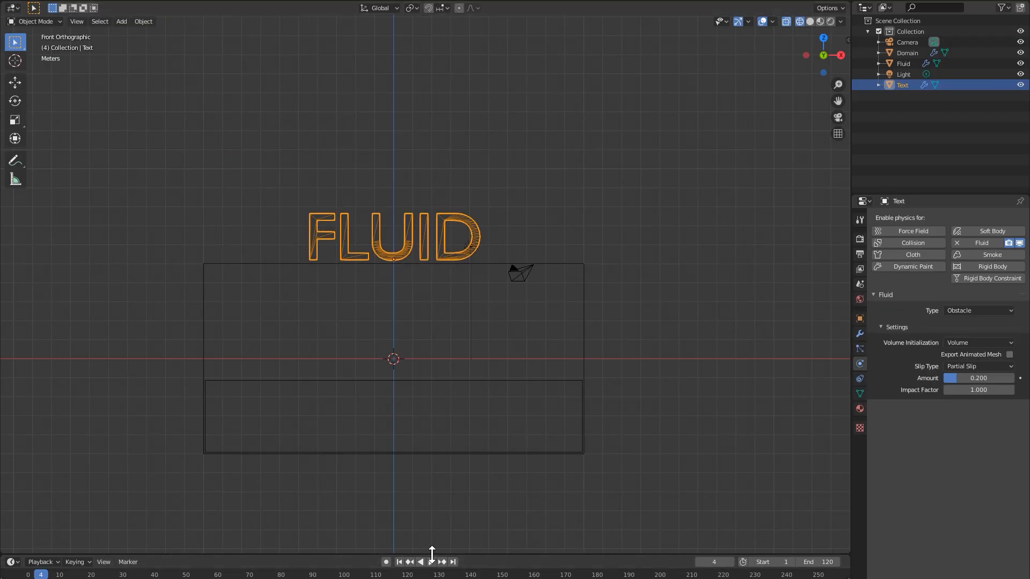
- Enlarge the timeline, advance to frame 12 and insert a Location keyframe on the FLUID text
{"action": "left_click_drag", "start_coordinate": [440, 554], "coordinate": [450, 513]}
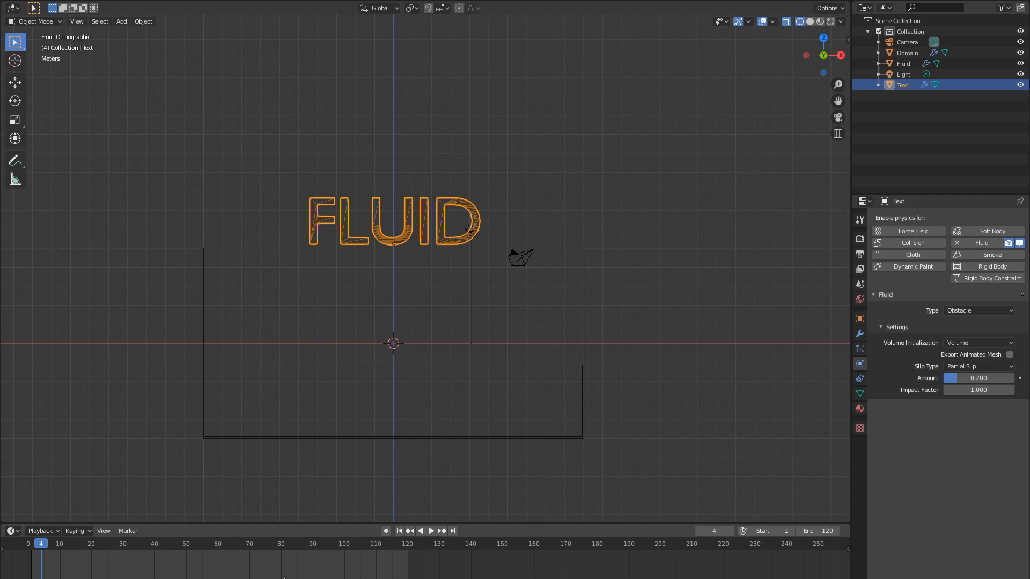
{"action": "scroll", "coordinate": [284, 578], "scroll_direction": "up", "scroll_amount": 3}
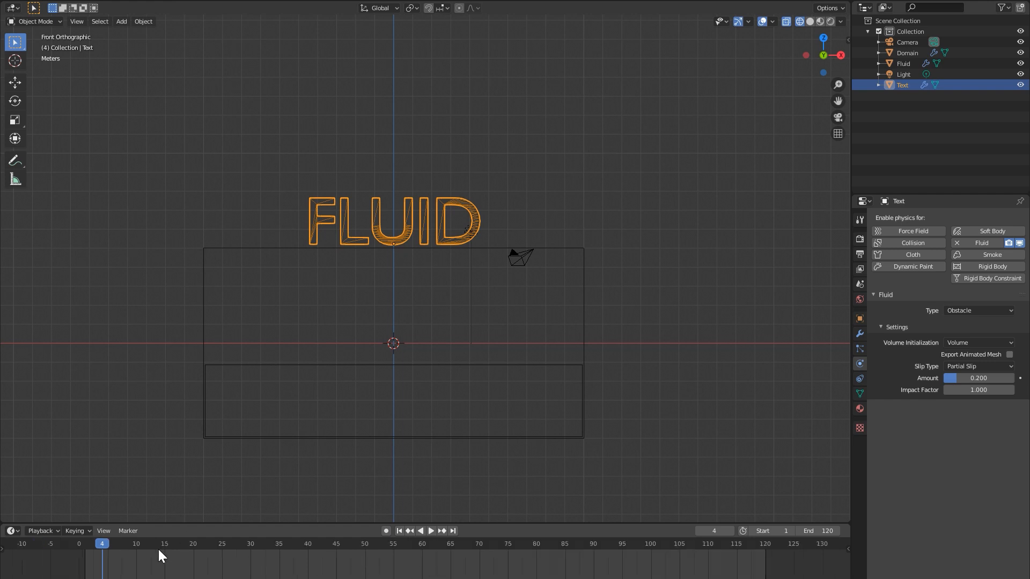
{"action": "key", "text": "space"}
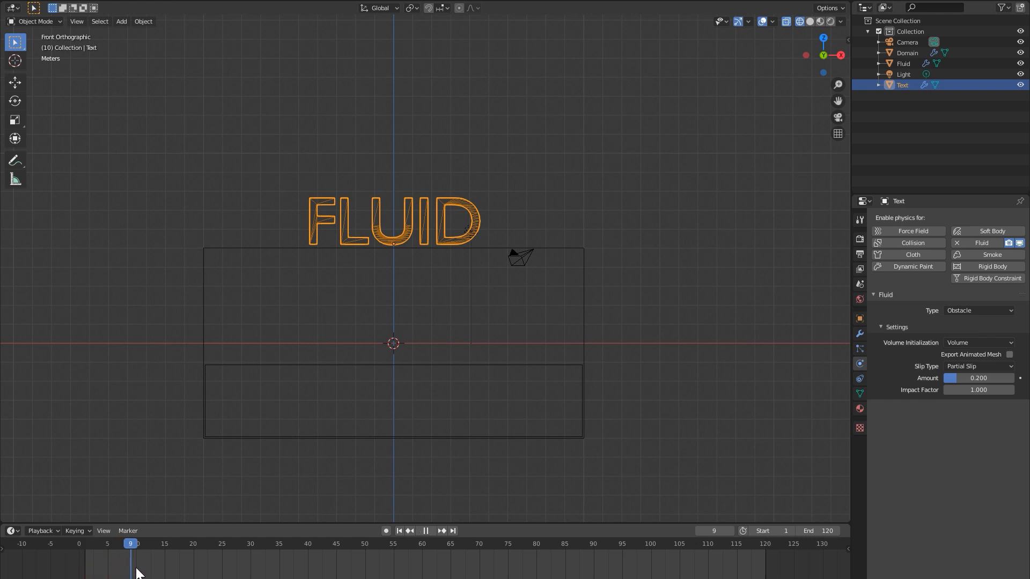
{"action": "key", "text": "space"}
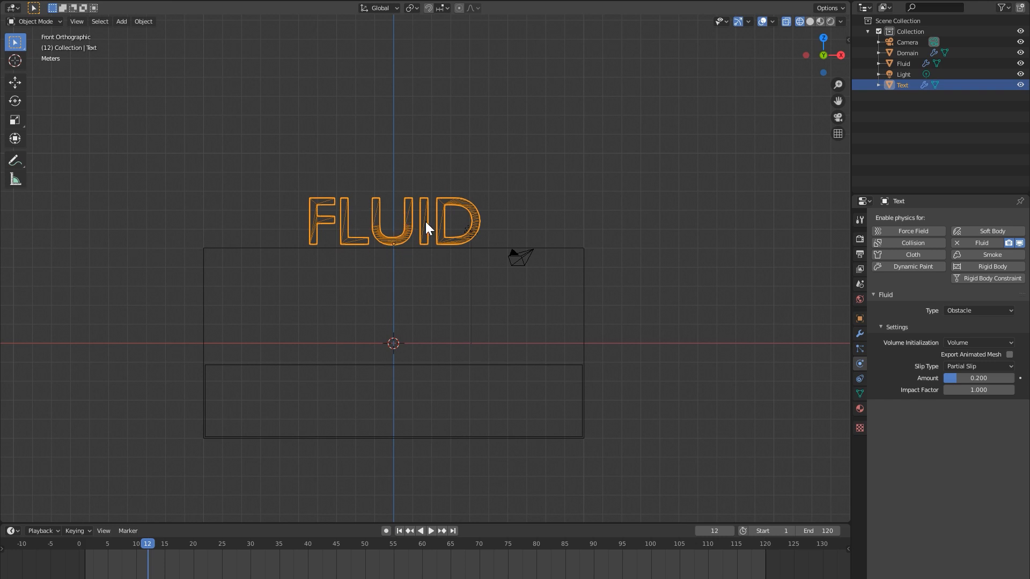
{"action": "key", "text": "i"}
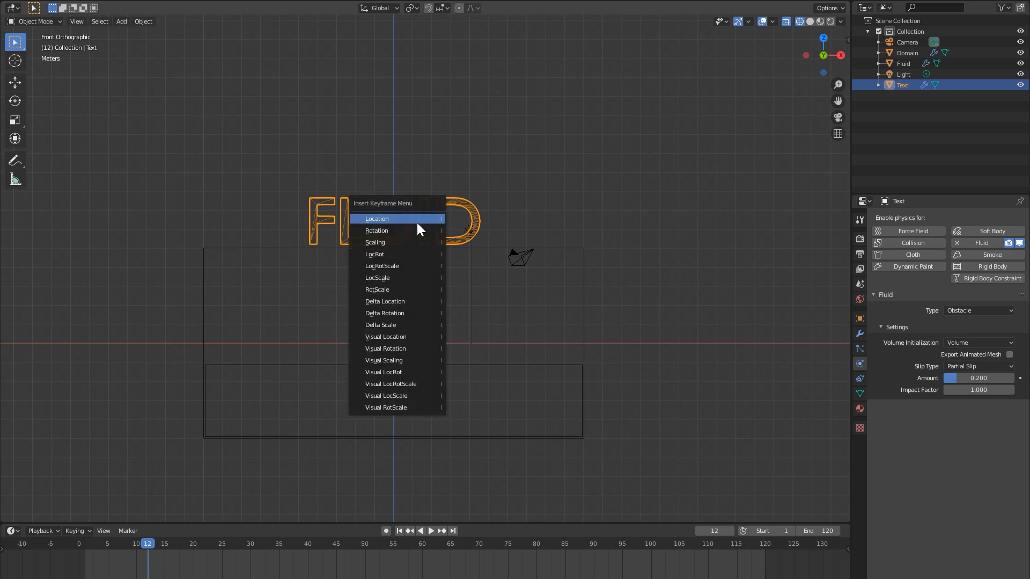
{"action": "left_click", "coordinate": [410, 218]}
- At frame 20, lower the FLUID text about 10 m along Z to the fluid volume's bottom and insert a Location keyframe
{"action": "left_click", "coordinate": [153, 562]}
{"action": "left_click_drag", "start_coordinate": [154, 564], "coordinate": [192, 559]}
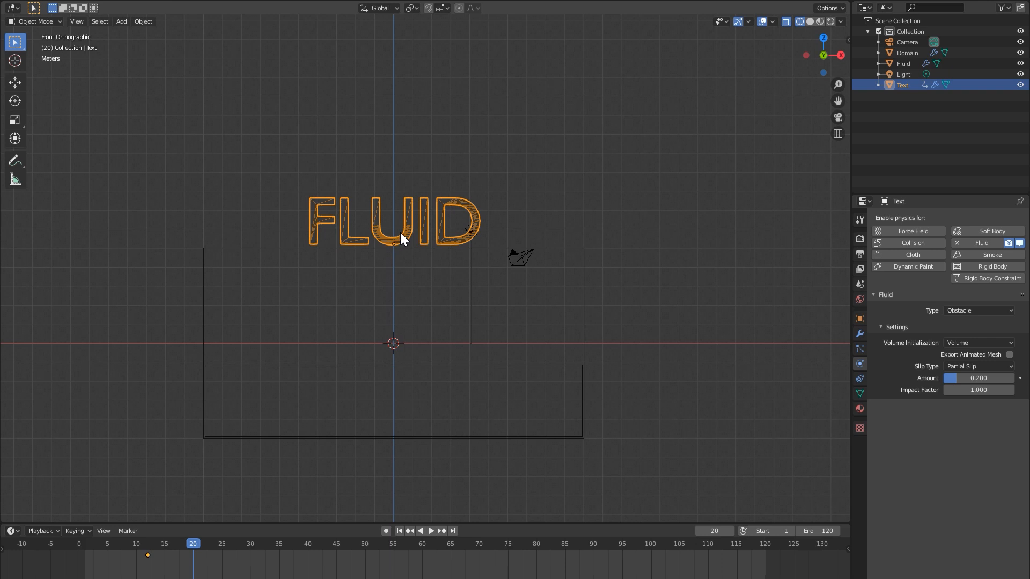
{"action": "key", "text": "g"}
{"action": "key", "text": "z"}
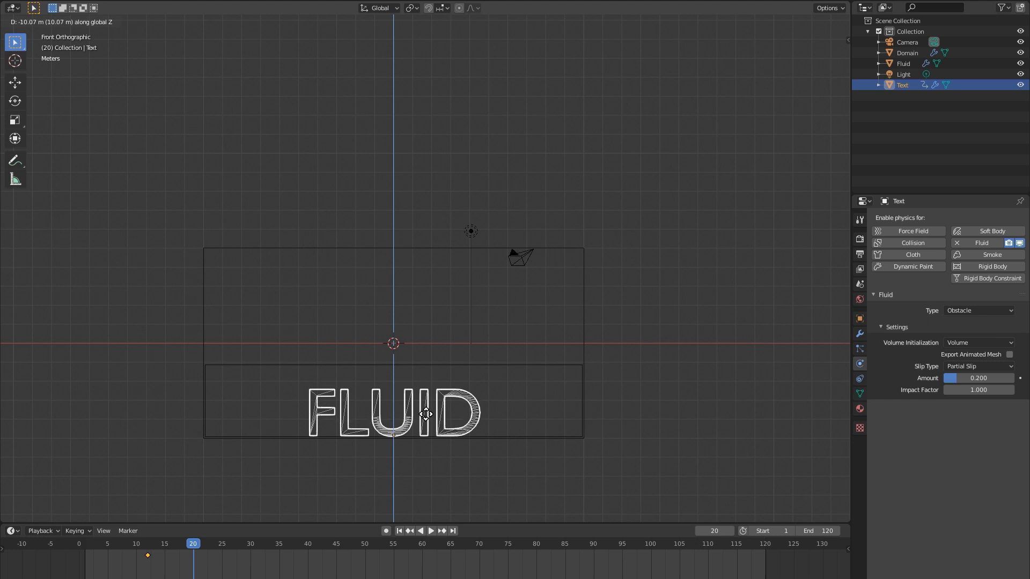
{"action": "left_click", "coordinate": [426, 412]}
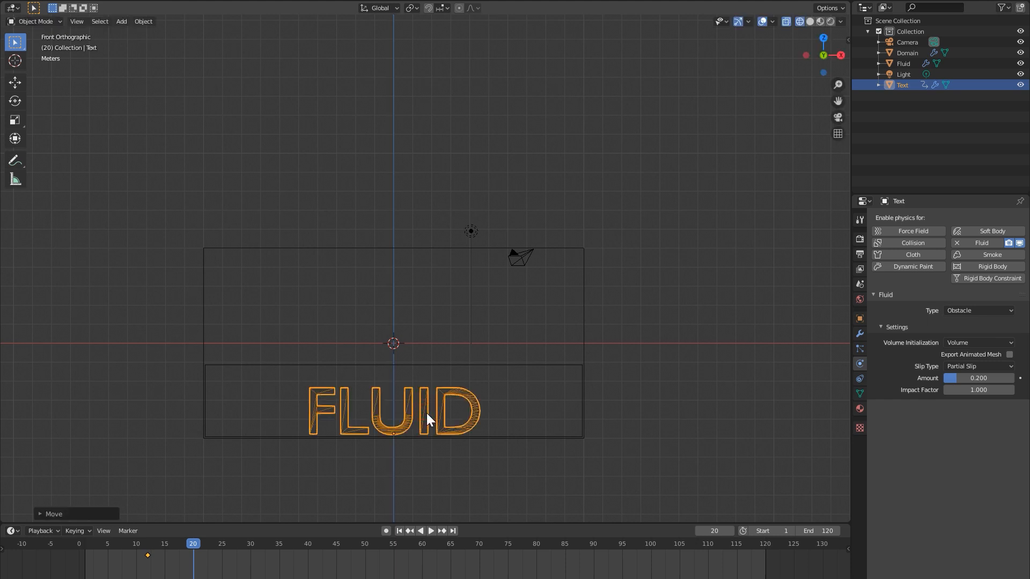
{"action": "key", "text": "i"}
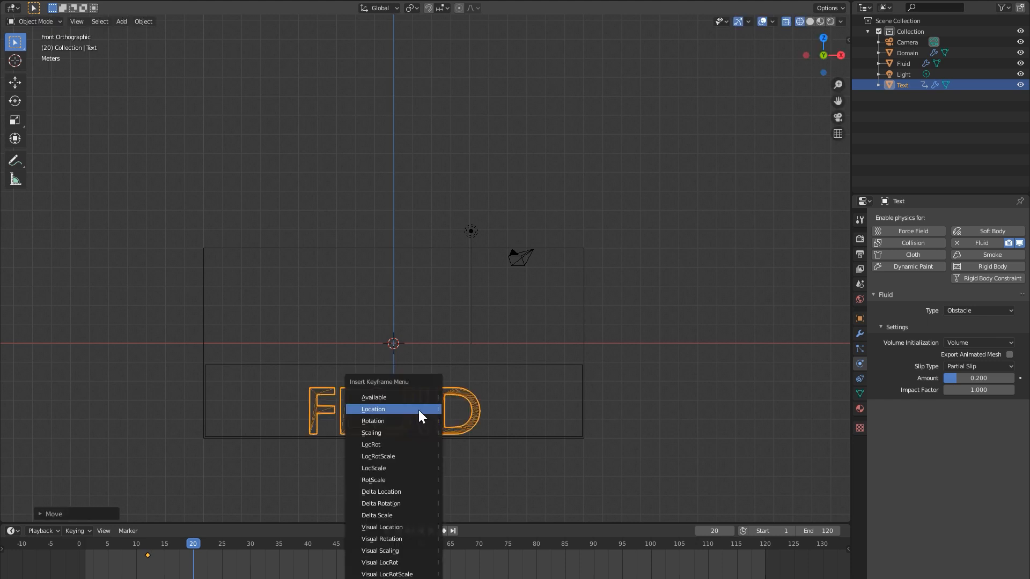
{"action": "left_click", "coordinate": [421, 410]}
- Scrub and play the timeline around frames 8 to 28 to check the FLUID text's drop
{"action": "left_click_drag", "start_coordinate": [183, 572], "coordinate": [116, 570]}
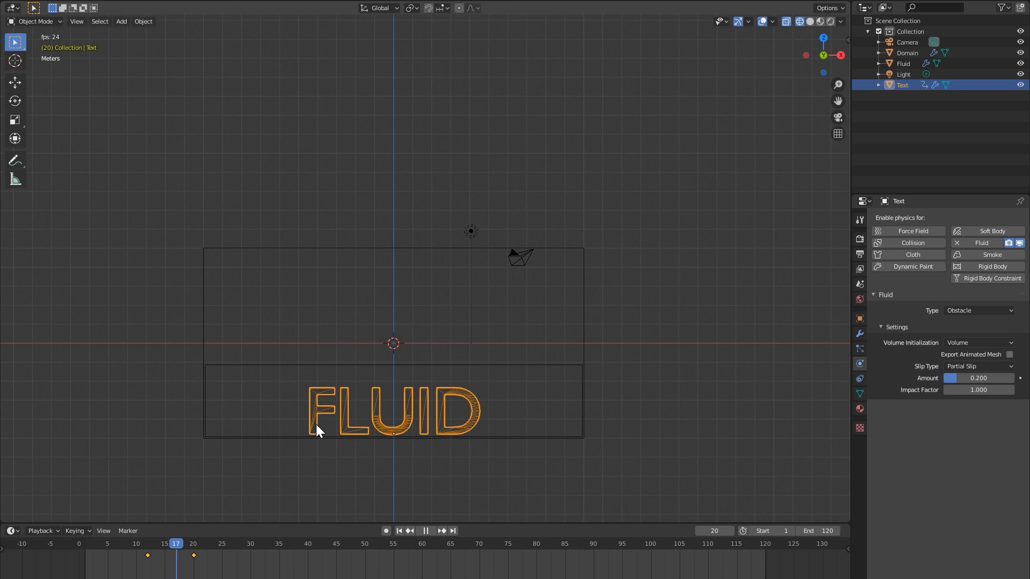
{"action": "left_click", "coordinate": [146, 561]}
{"action": "left_click", "coordinate": [125, 576]}
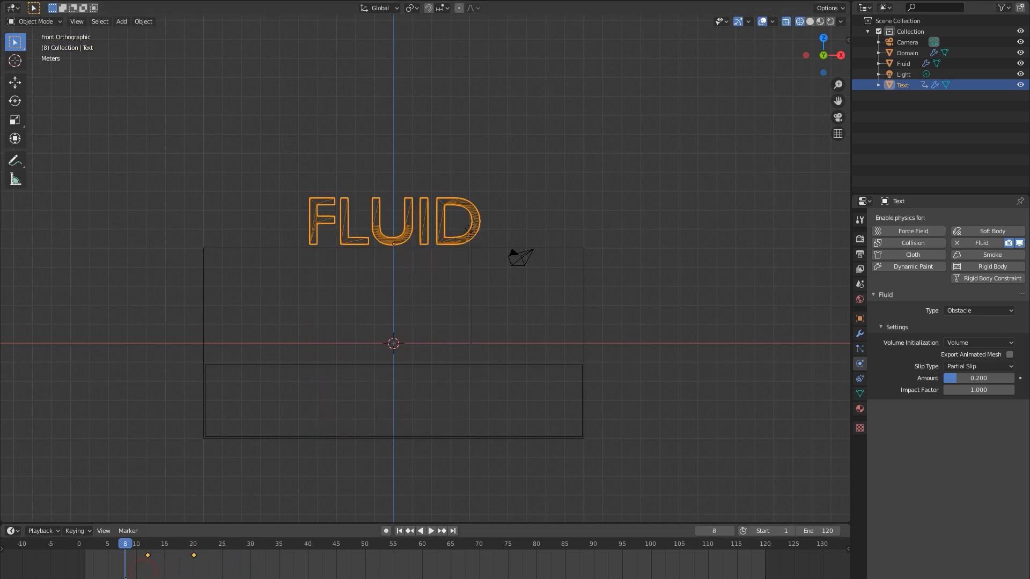
{"action": "left_click", "coordinate": [137, 563]}
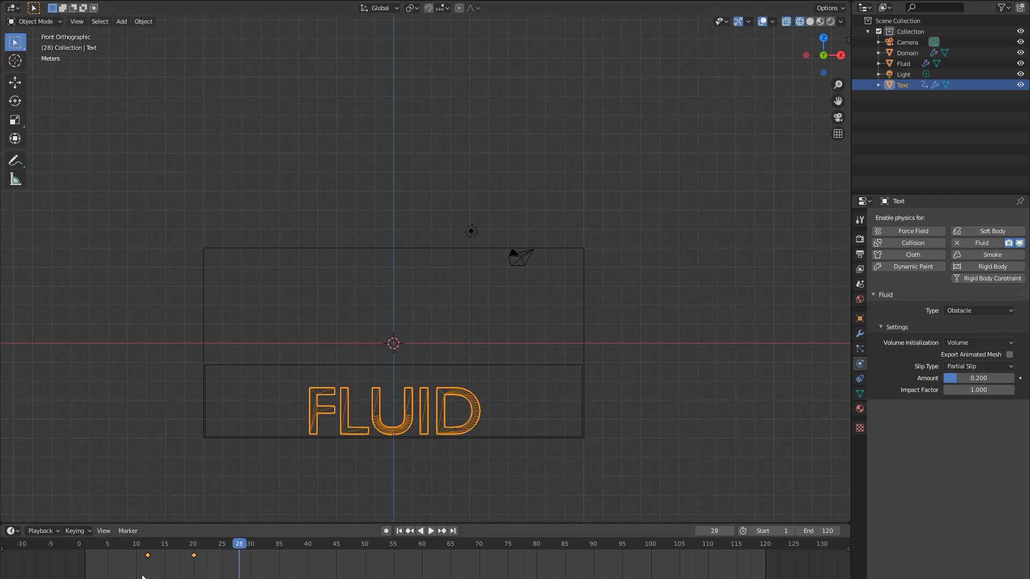
{"action": "key", "text": "Escape"}
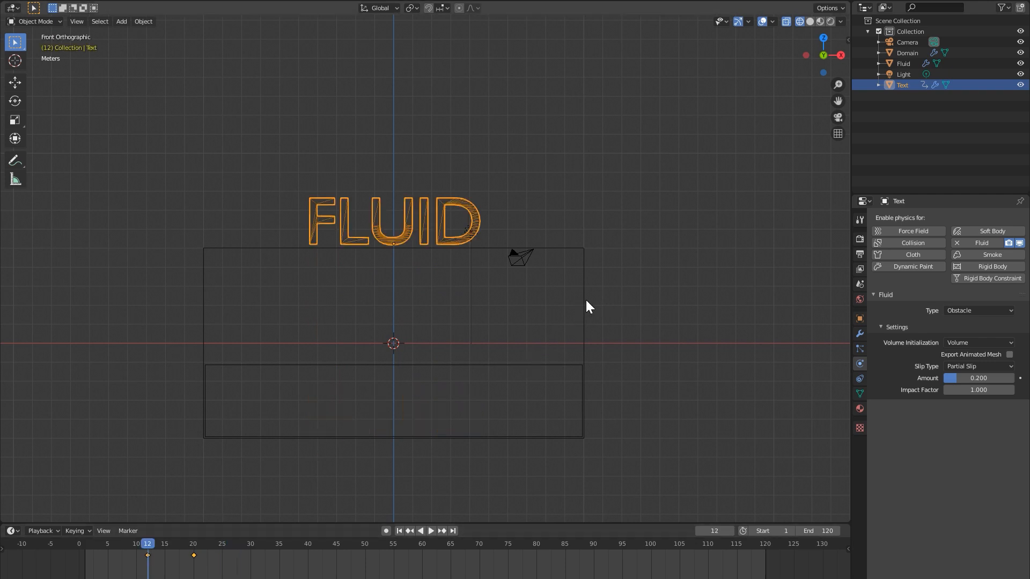
- Set the domain box's fluid simulation end time to 5 and return to frame 1
{"action": "left_click", "coordinate": [584, 305]}
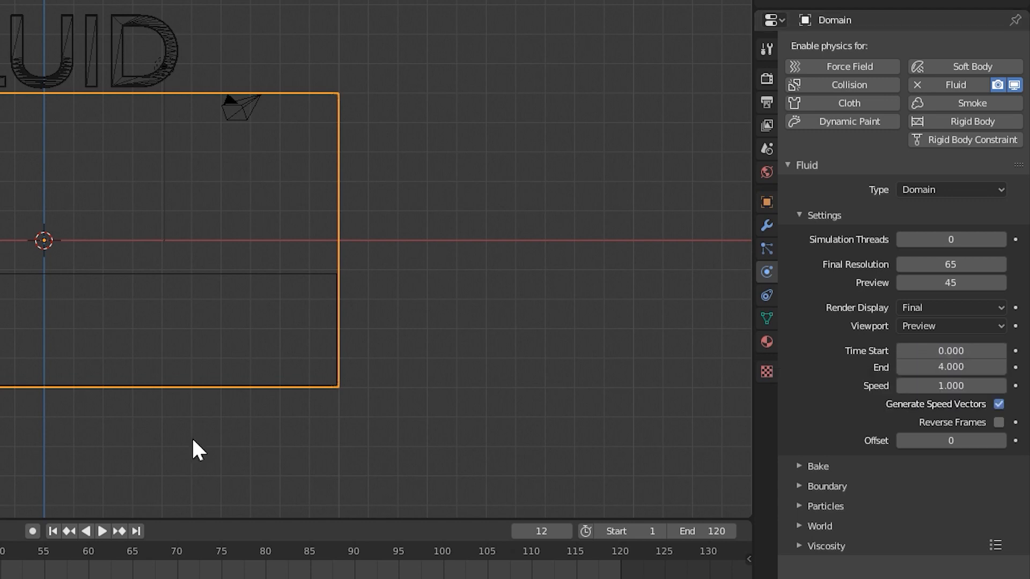
{"action": "left_click", "coordinate": [958, 367]}
{"action": "type", "text": "5"}
{"action": "key", "text": "Return"}
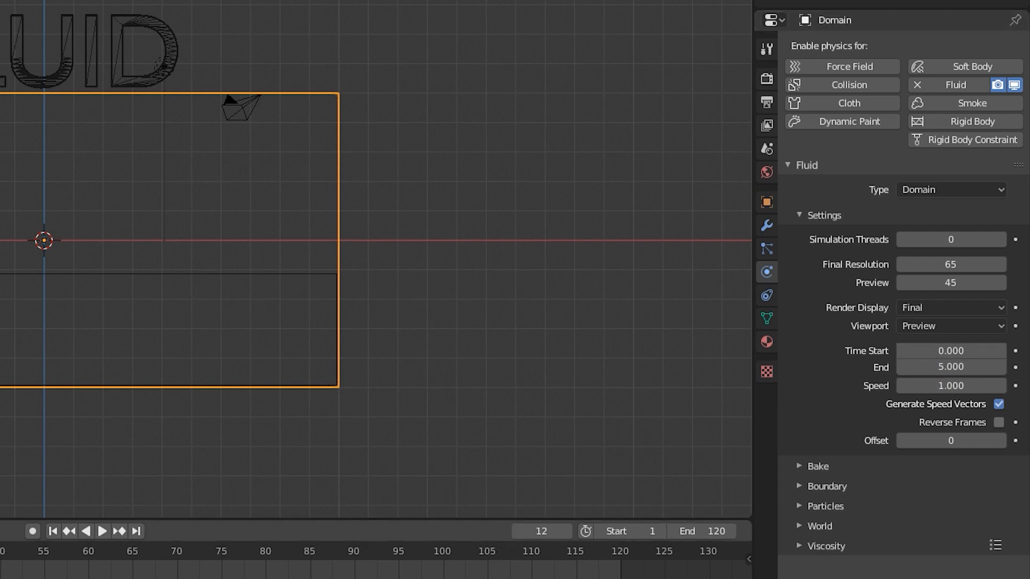
{"action": "key", "text": "shift+Left"}
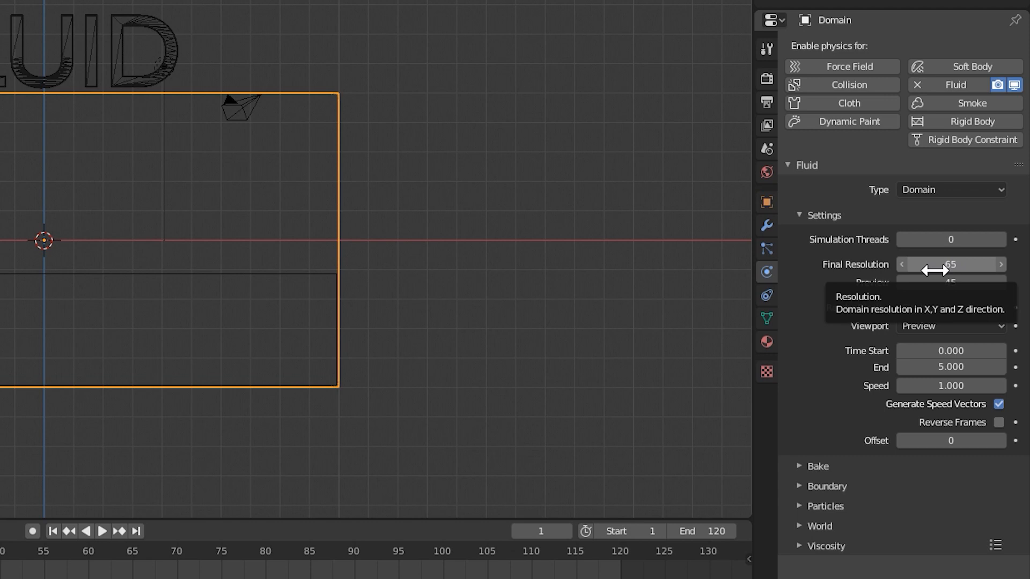
- Set the domain's final resolution to 120
{"action": "left_click", "coordinate": [944, 266]}
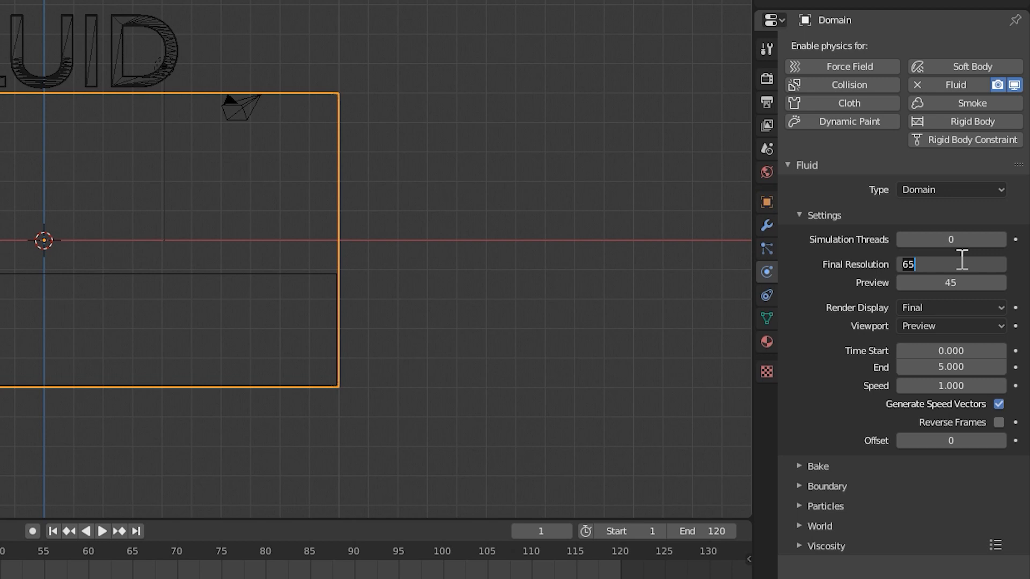
{"action": "key", "text": "BackSpace"}
{"action": "type", "text": "120"}
{"action": "key", "text": "Return"}
{"action": "left_click", "coordinate": [952, 282]}
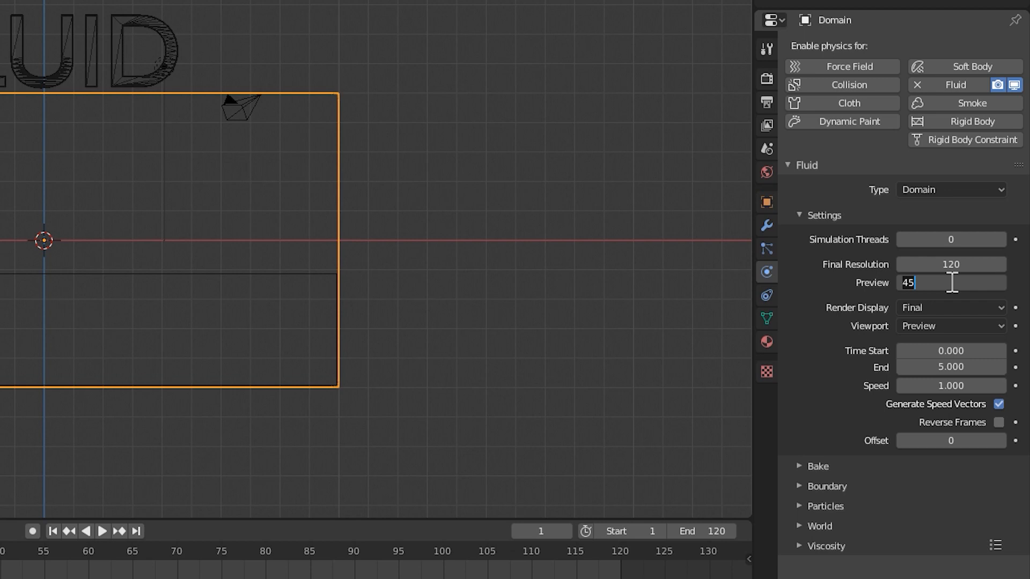
{"action": "left_click", "coordinate": [824, 289]}
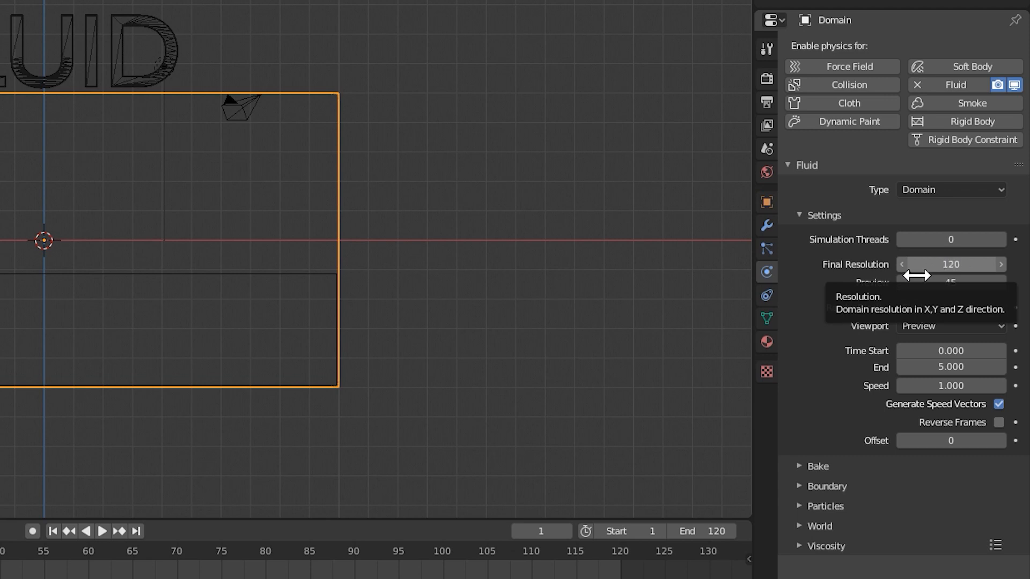
- Set the domain's particle Tracer to 1 and Generate to 1, after looking at the Boundary settings
{"action": "left_click", "coordinate": [799, 486]}
{"action": "left_click", "coordinate": [798, 486]}
{"action": "left_click", "coordinate": [798, 506]}
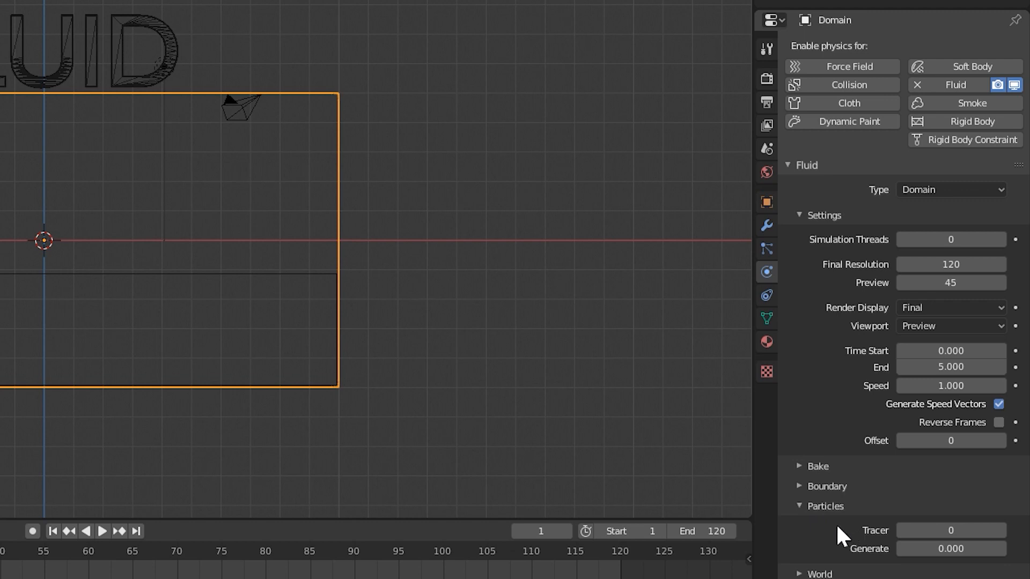
{"action": "left_click", "coordinate": [1001, 530]}
{"action": "left_click", "coordinate": [927, 546]}
{"action": "type", "text": "1"}
{"action": "key", "text": "Return"}
- Check the domain's World settings, set the scene's unit scale to 0.5 and return to the domain's physics settings
{"action": "left_click", "coordinate": [807, 574]}
{"action": "scroll", "coordinate": [846, 541], "scroll_direction": "down", "scroll_amount": 5}
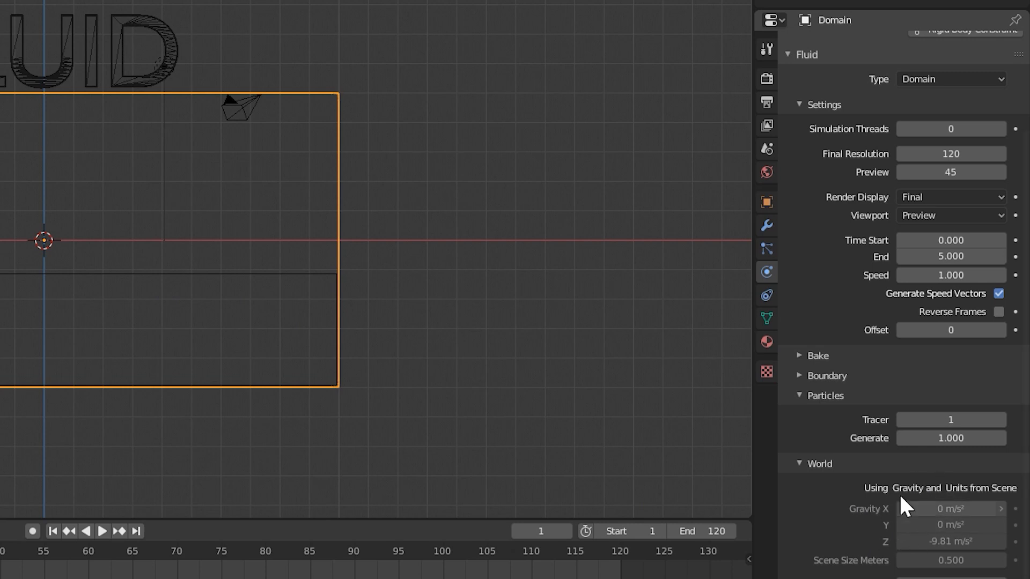
{"action": "left_click", "coordinate": [768, 172]}
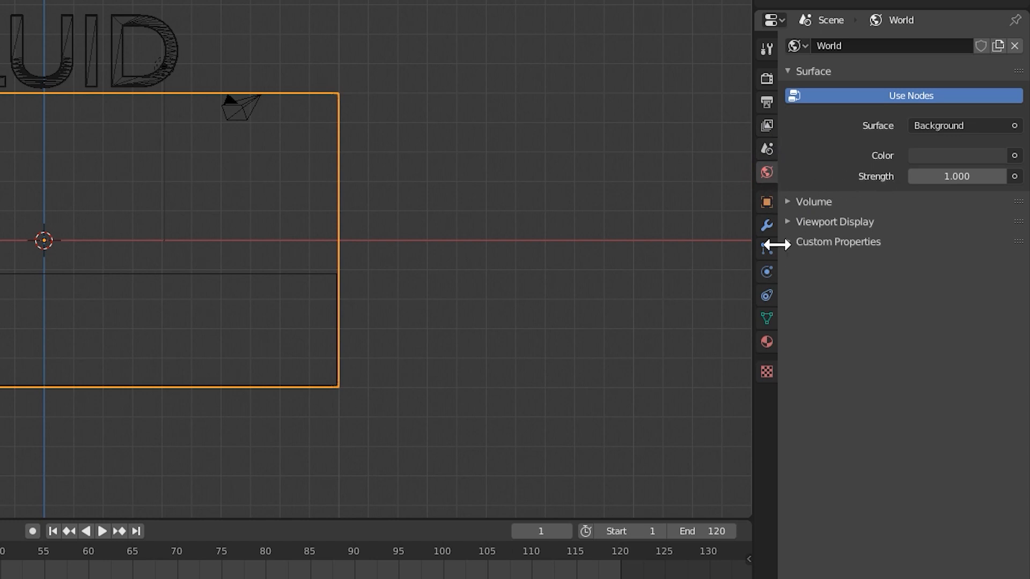
{"action": "left_click", "coordinate": [766, 149]}
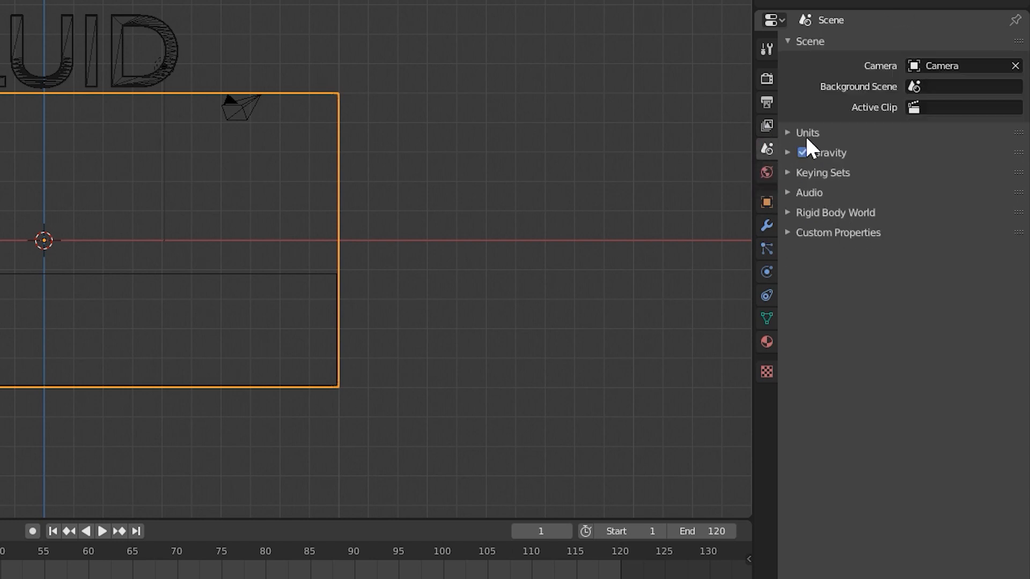
{"action": "left_click", "coordinate": [788, 134]}
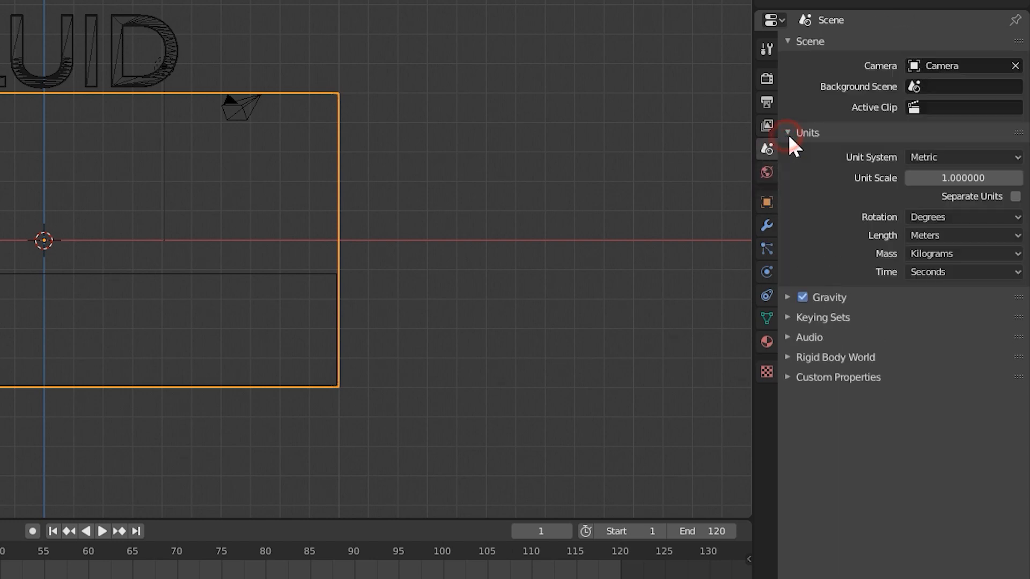
{"action": "left_click", "coordinate": [957, 178]}
{"action": "type", "text": "0.5"}
{"action": "key", "text": "Return"}
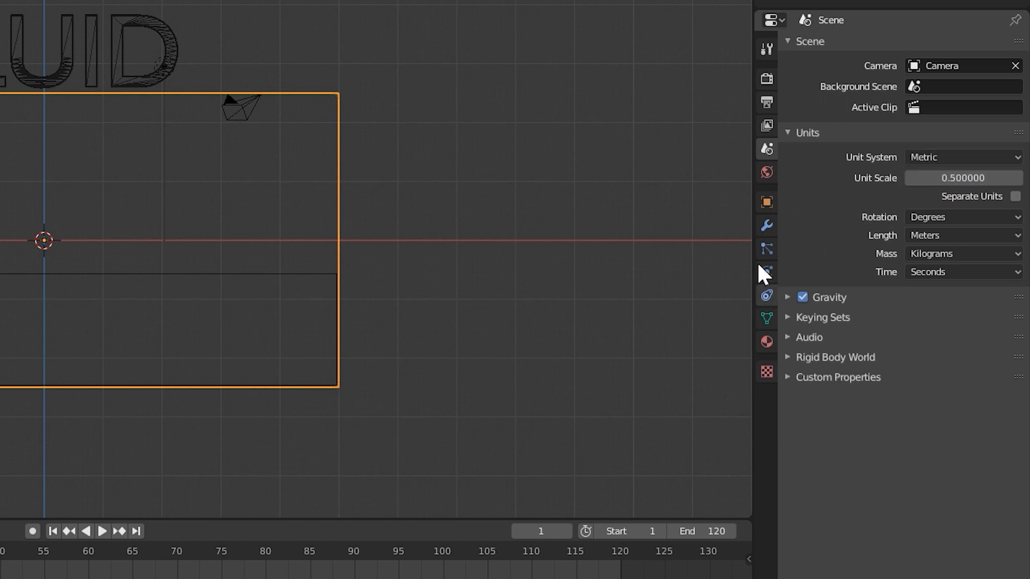
{"action": "left_click", "coordinate": [767, 272]}
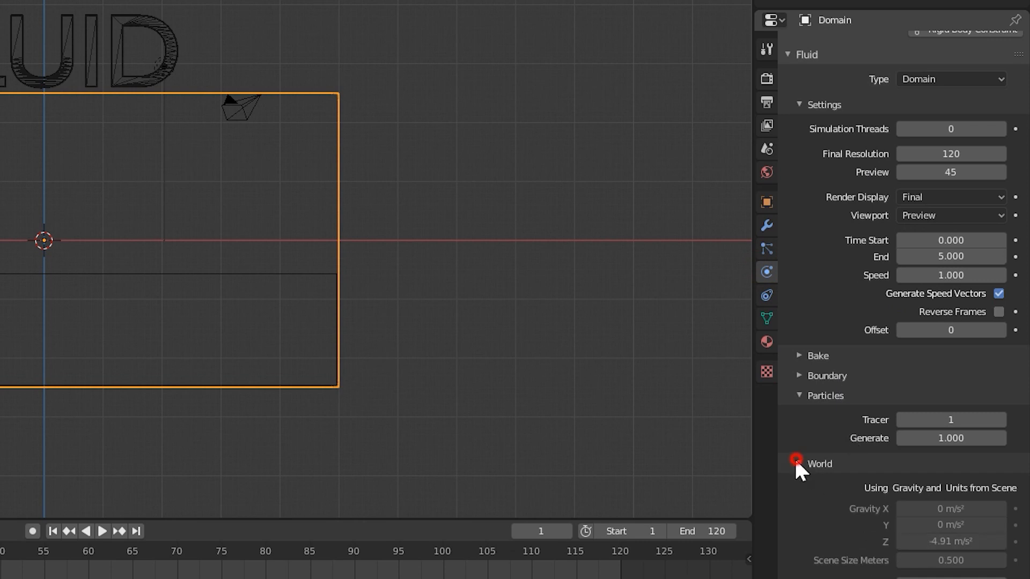
- Review the domain's Viscosity settings, collapse the expanded fluid sections and show the Boundary settings
{"action": "scroll", "coordinate": [799, 459], "scroll_direction": "up", "scroll_amount": 5}
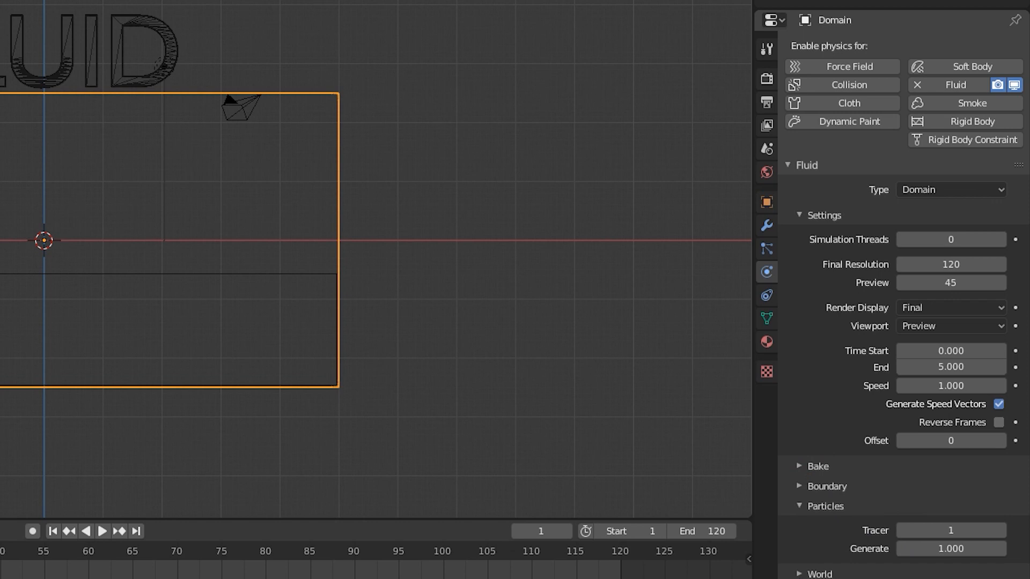
{"action": "scroll", "coordinate": [832, 537], "scroll_direction": "down", "scroll_amount": 1}
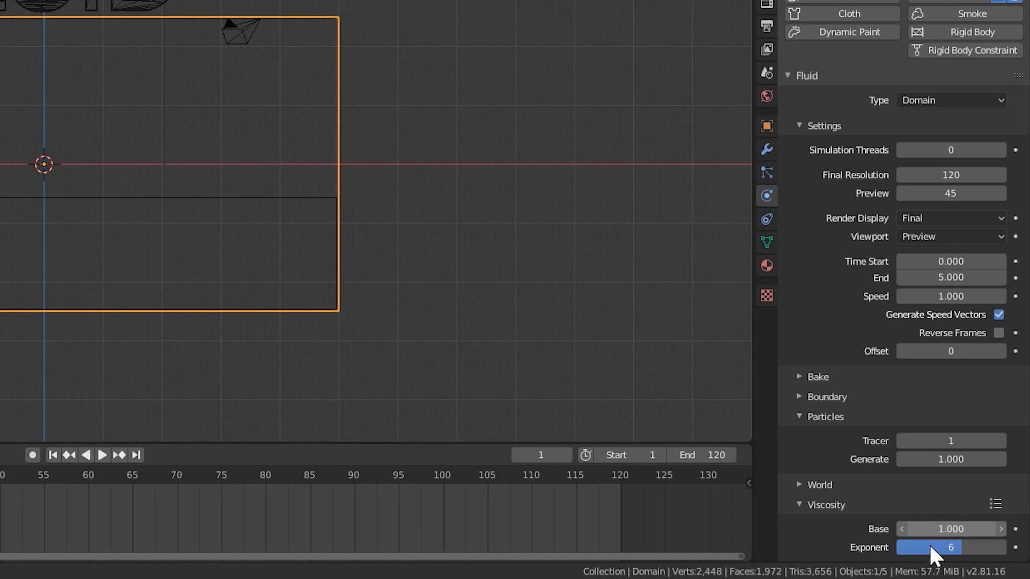
{"action": "left_click", "coordinate": [799, 503]}
{"action": "left_click", "coordinate": [798, 424]}
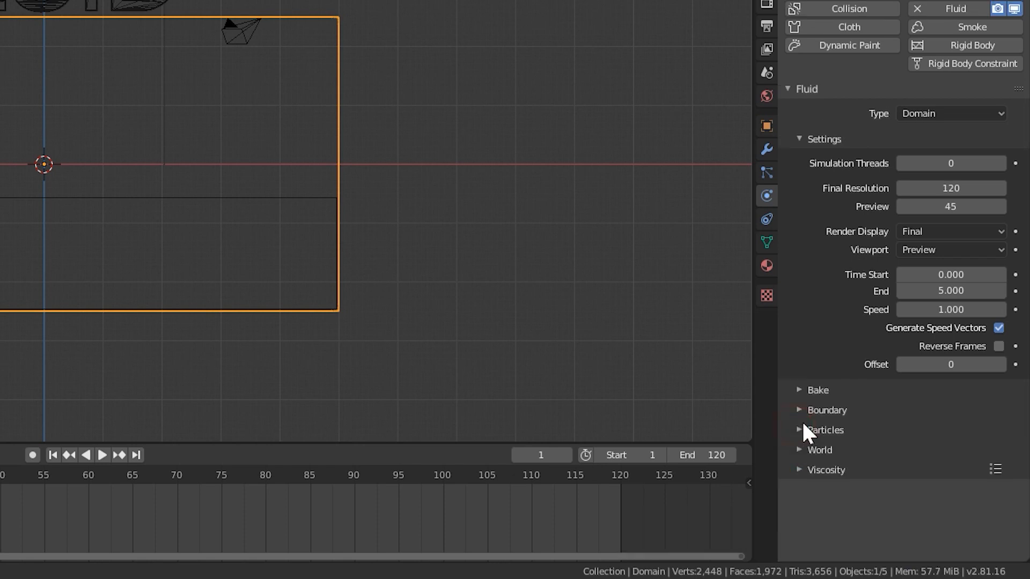
{"action": "left_click", "coordinate": [799, 410]}
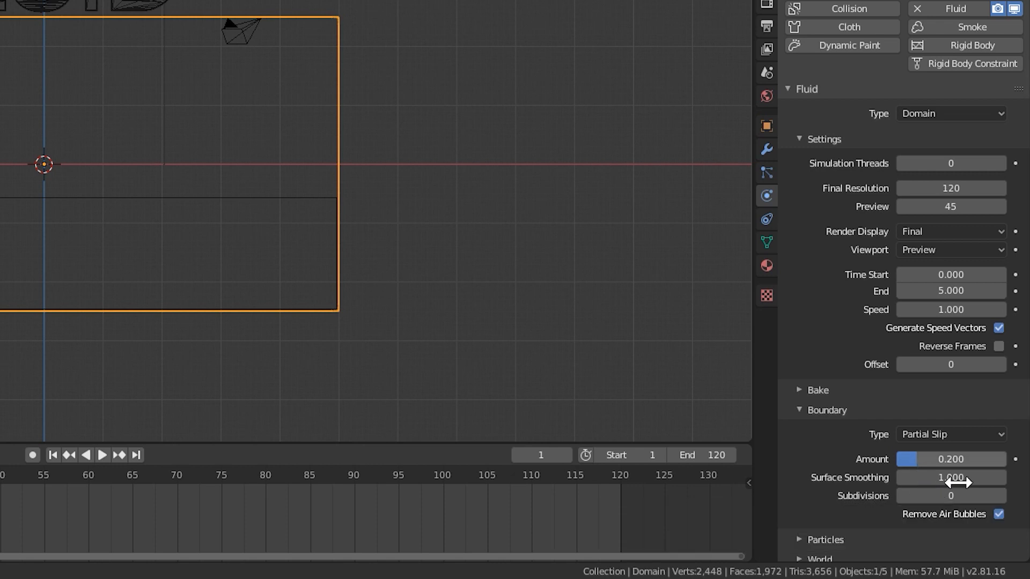
- Set the domain boundary's Subdivisions to 2, look at the slip type options, collapse Boundary and show the Bake settings
{"action": "left_click", "coordinate": [1000, 497]}
{"action": "left_click", "coordinate": [1001, 496]}
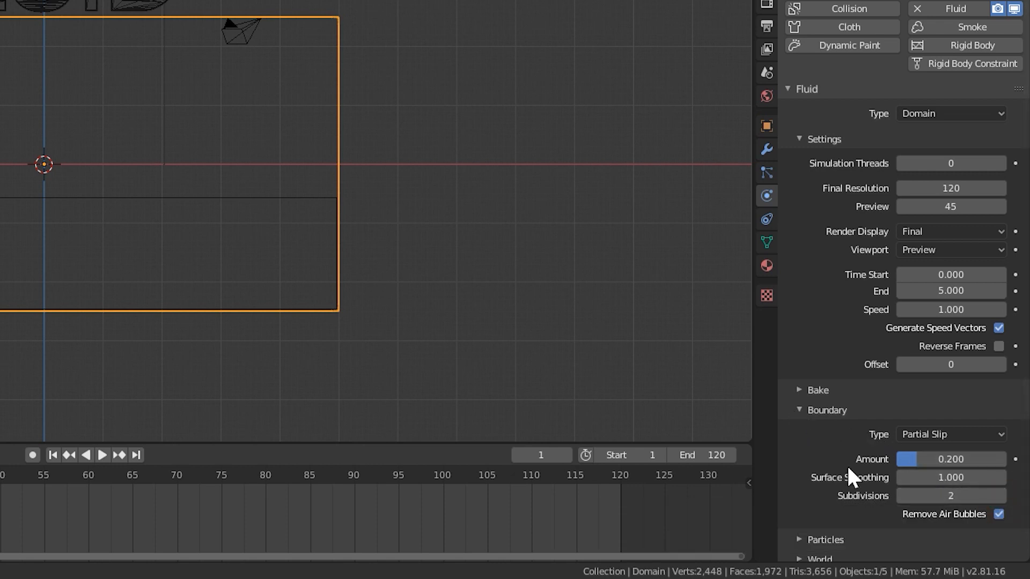
{"action": "left_click", "coordinate": [945, 433]}
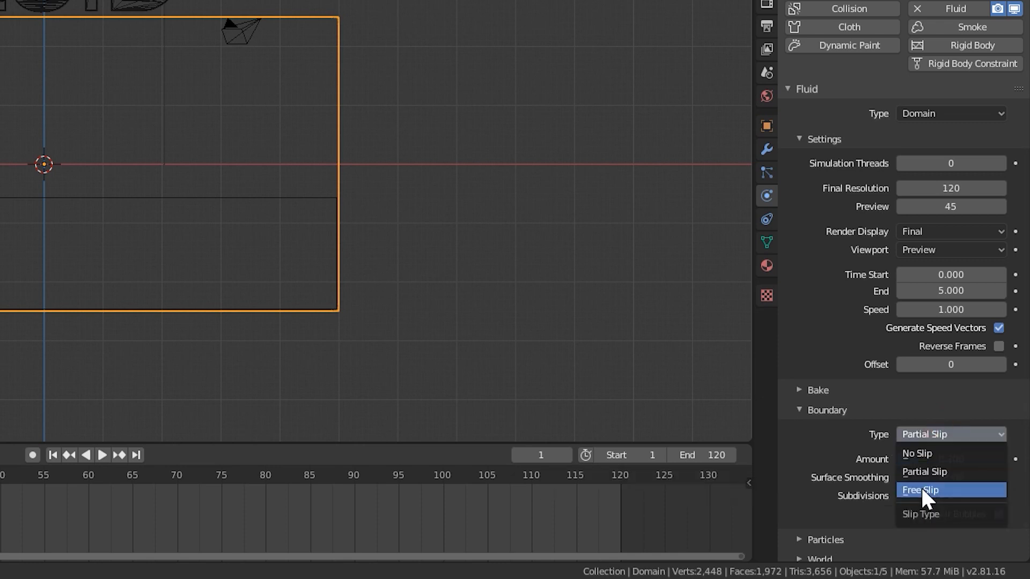
{"action": "left_click", "coordinate": [802, 410]}
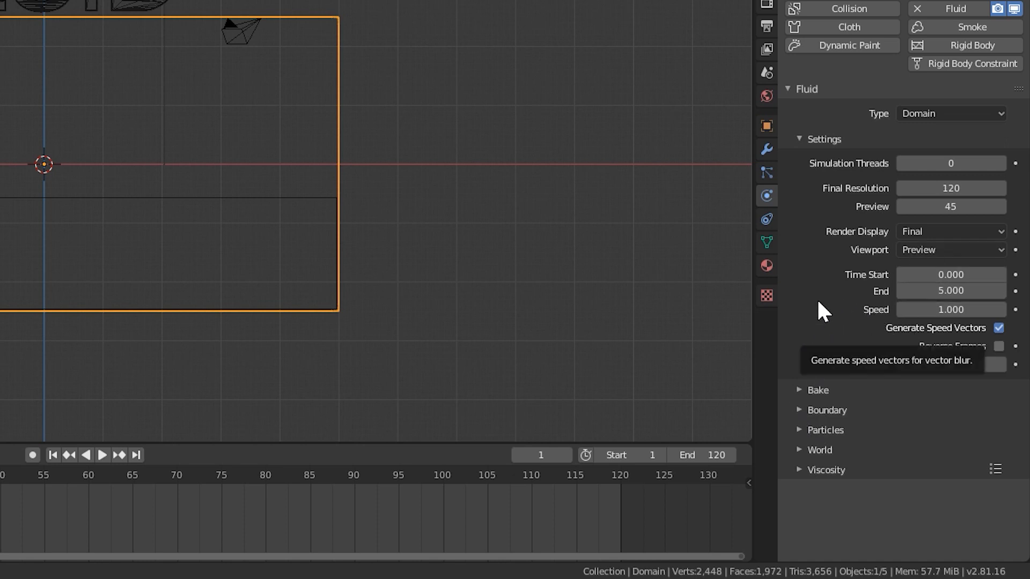
{"action": "left_click", "coordinate": [794, 390]}
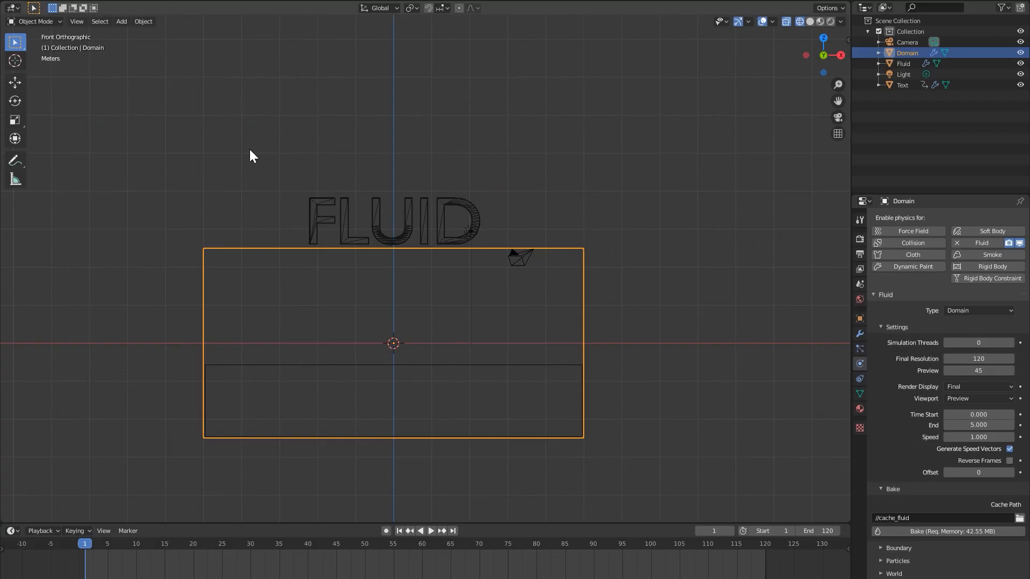
- Play the text's drop animation a few times and return to frame 1
{"action": "key", "text": "space"}
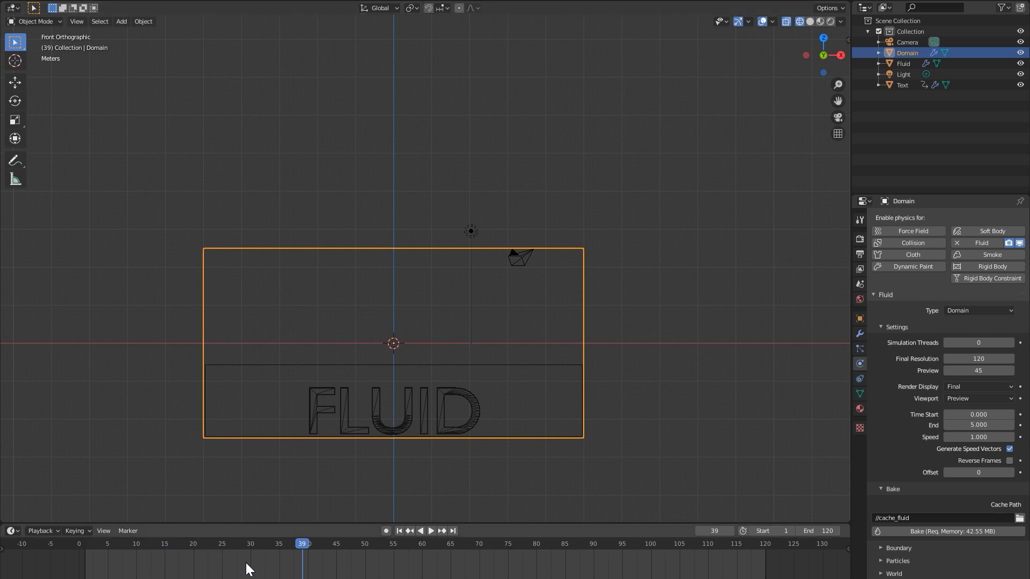
{"action": "left_click_drag", "start_coordinate": [249, 561], "coordinate": [287, 567]}
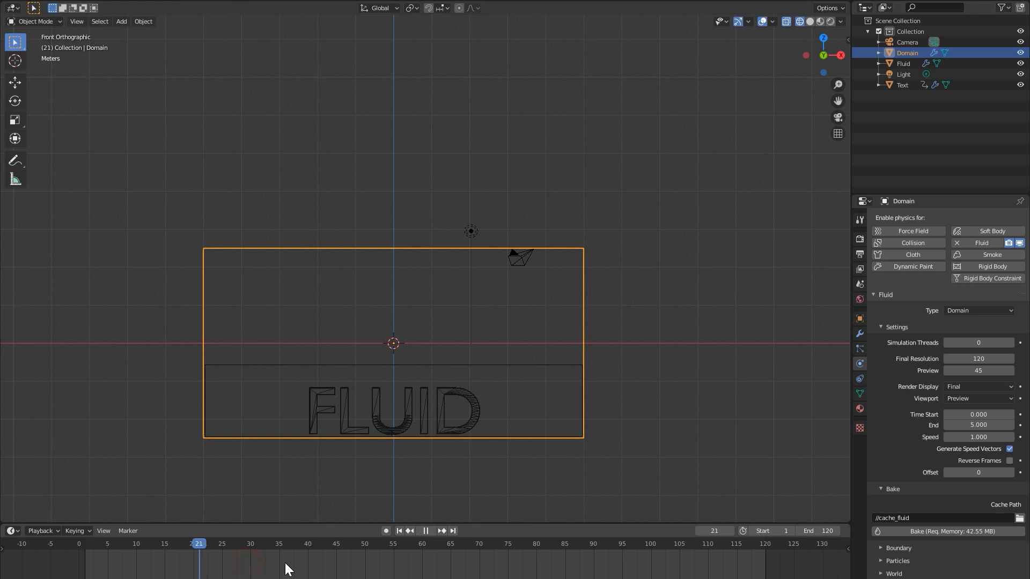
{"action": "left_click", "coordinate": [399, 531]}
{"action": "key", "text": "space"}
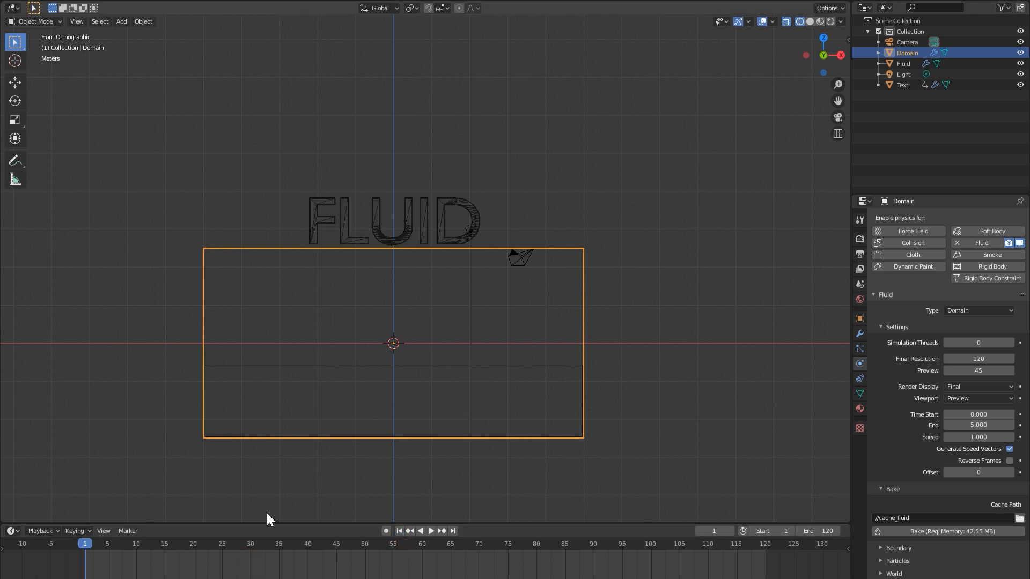
{"action": "key", "text": "space"}
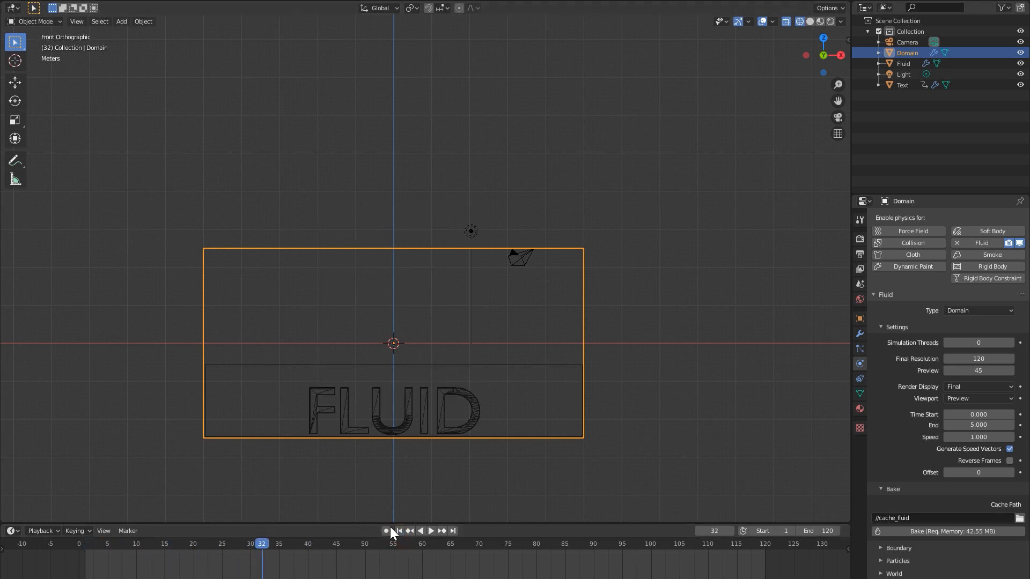
{"action": "left_click", "coordinate": [399, 531]}
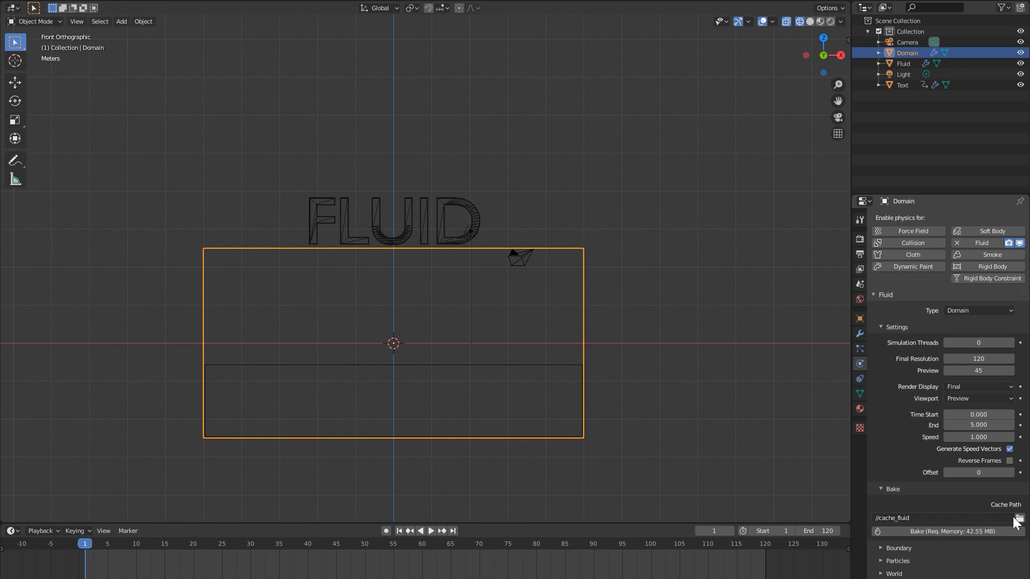
- Set the bake cache path to the Desktop's Fluid Sim Tutorial Cache folder and the domain's viewport display to Final
{"action": "double_click", "coordinate": [281, 287]}
{"action": "left_click", "coordinate": [511, 404]}
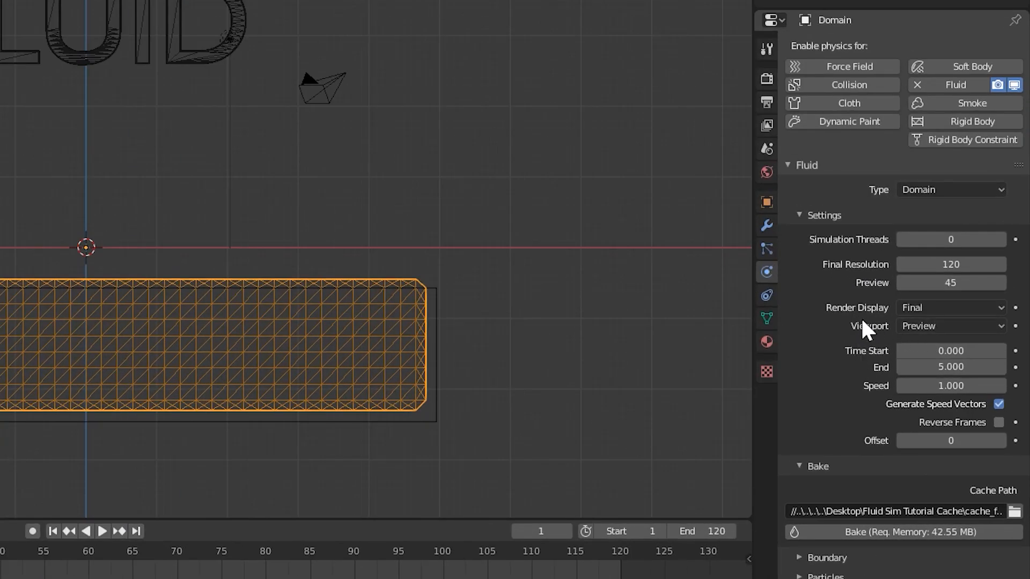
{"action": "left_click", "coordinate": [915, 325]}
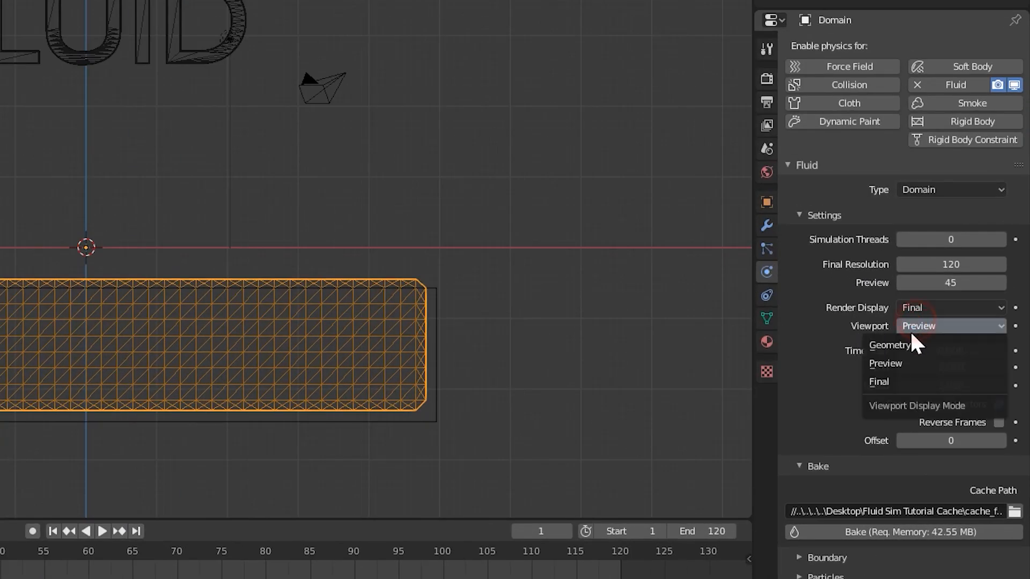
{"action": "left_click", "coordinate": [901, 381]}
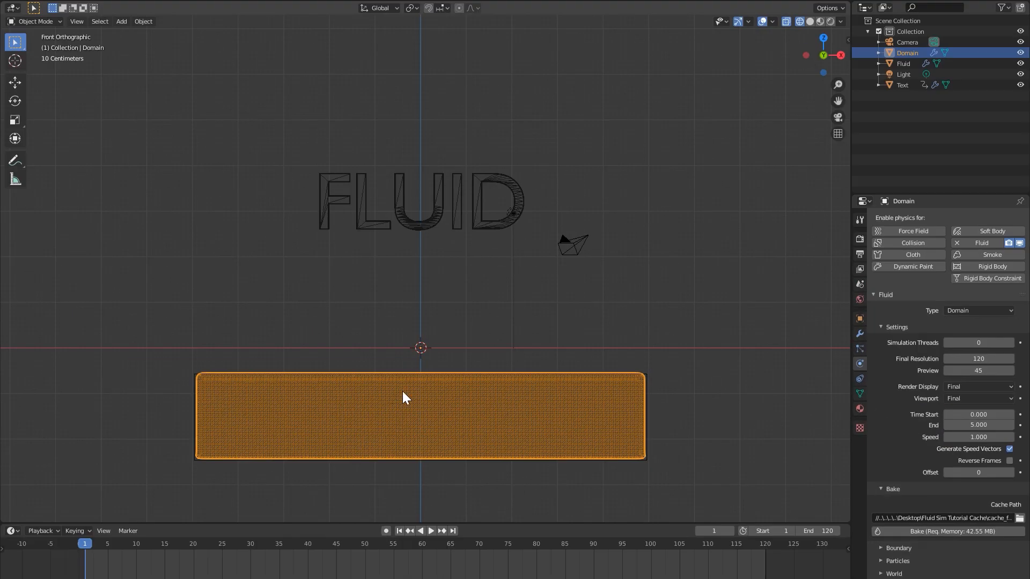
- Switch the viewport to solid shading and hide the Fluid object in both the viewport and renders, showing the outliner's render toggles
{"action": "key", "text": "shift+z"}
{"action": "mouse_move", "coordinate": [657, 379]}
{"action": "middle_mouse_down"}
{"action": "mouse_move", "coordinate": [646, 396]}
{"action": "mouse_move", "coordinate": [654, 425]}
{"action": "mouse_move", "coordinate": [619, 372]}
{"action": "mouse_move", "coordinate": [633, 407]}
{"action": "middle_mouse_up"}
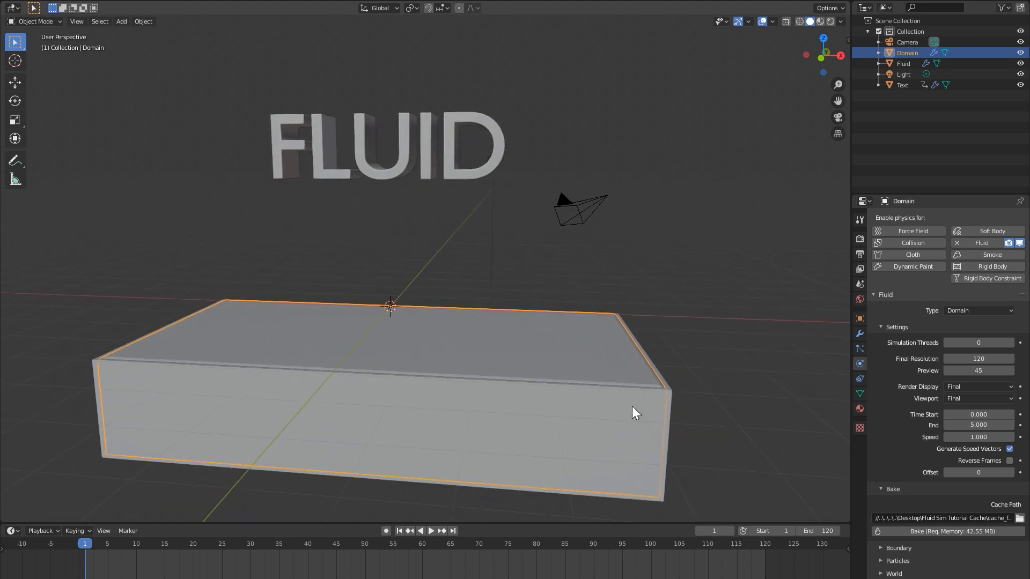
{"action": "left_click", "coordinate": [669, 395]}
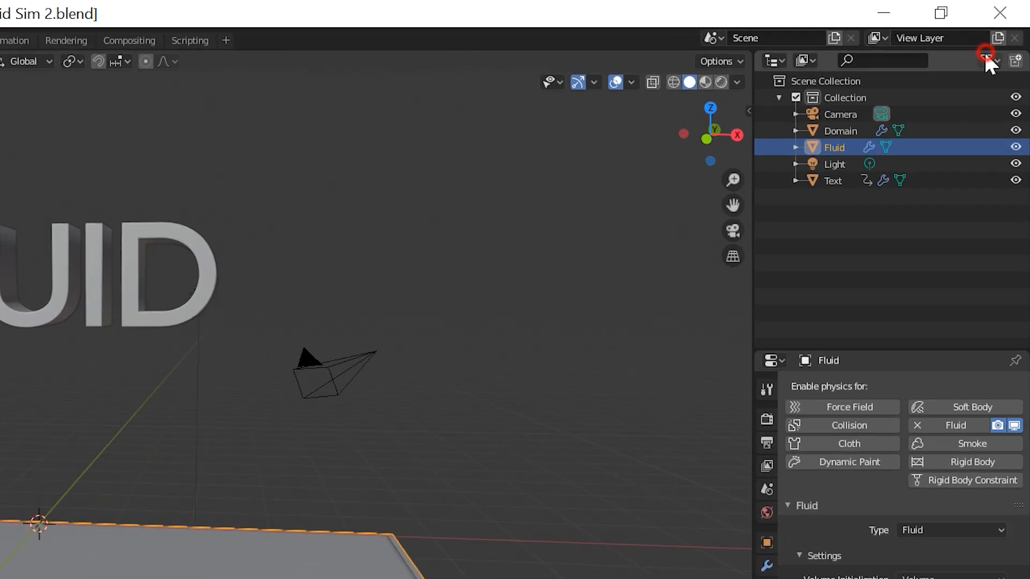
{"action": "left_click", "coordinate": [1001, 8]}
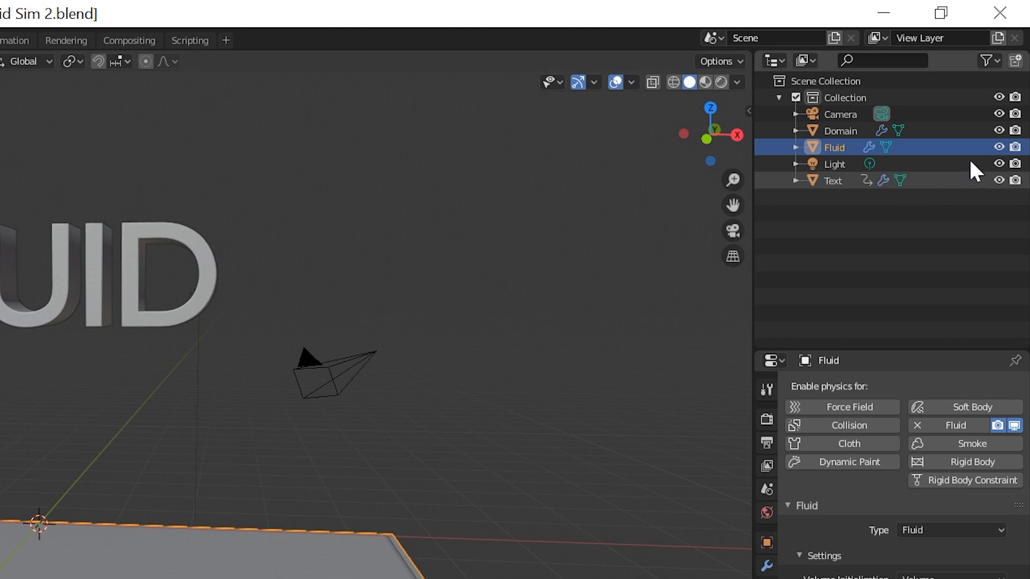
{"action": "left_click", "coordinate": [997, 144]}
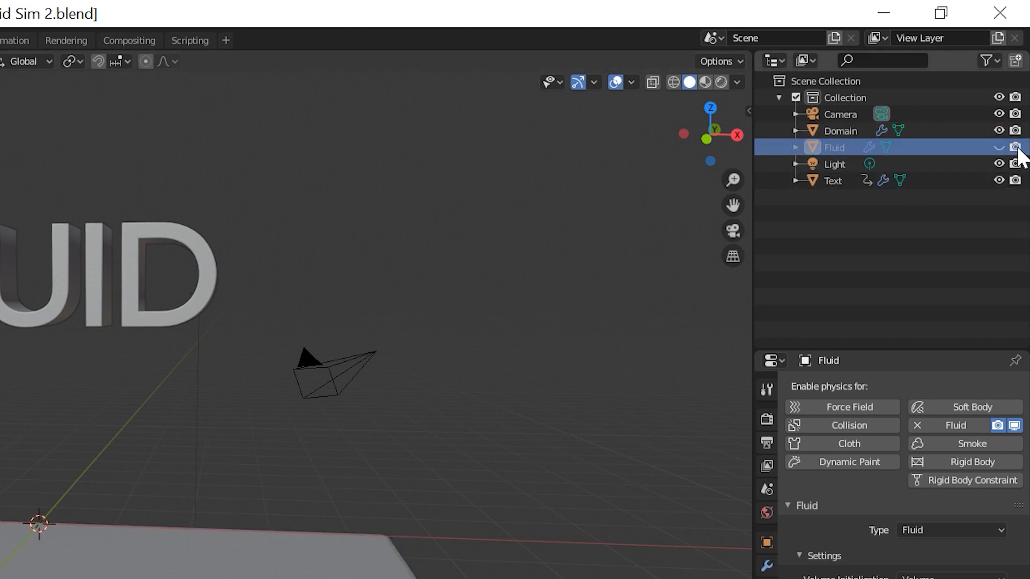
{"action": "left_click", "coordinate": [1015, 148]}
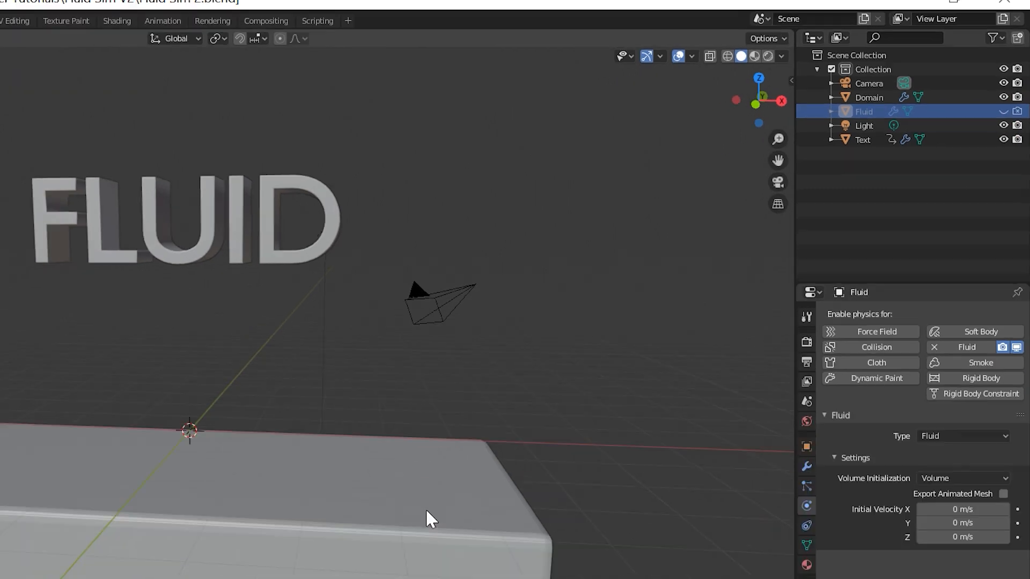
- Select the fluid domain and apply Shade Smooth to it
{"action": "middle_click_drag", "start_coordinate": [571, 366], "coordinate": [628, 347], "text": "shift"}
{"action": "left_click", "coordinate": [590, 357]}
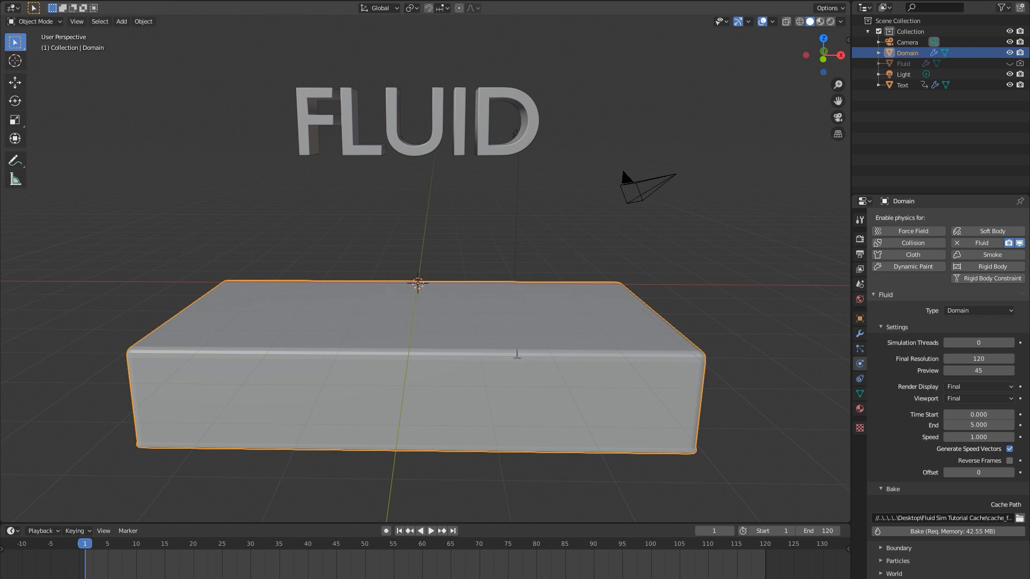
{"action": "key", "text": "F3"}
{"action": "type", "text": "Convert tsm"}
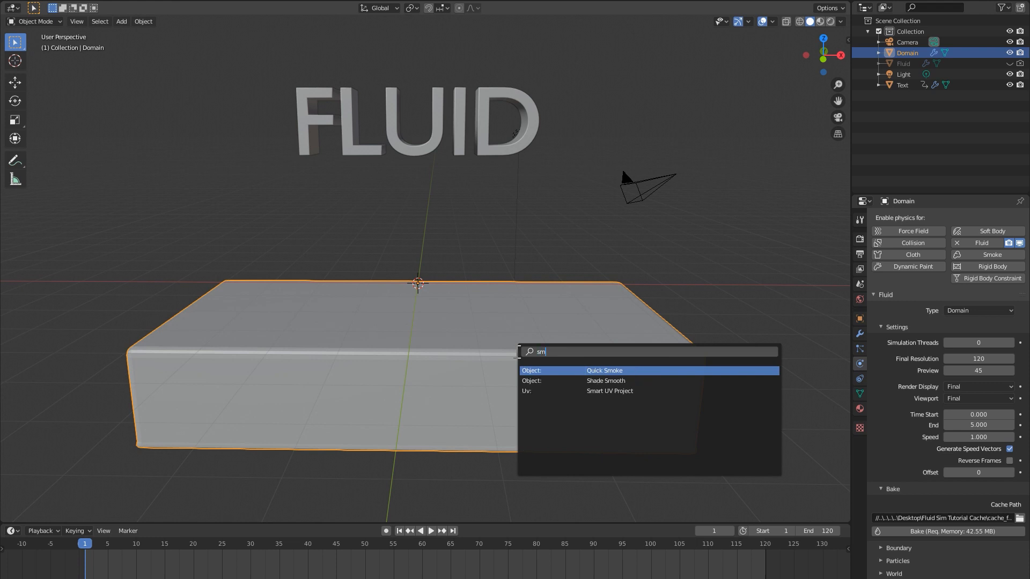
{"action": "type", "text": "ooth"}
{"action": "key", "text": "Return"}
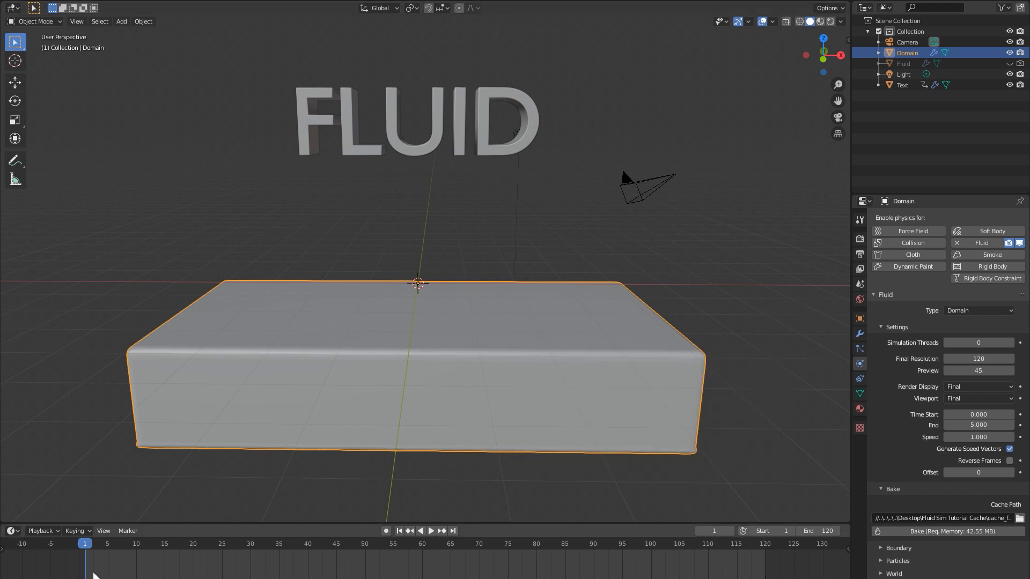
- Play the baked simulation to frame 21 and examine the splash from several angles and the front
{"action": "key", "text": "space"}
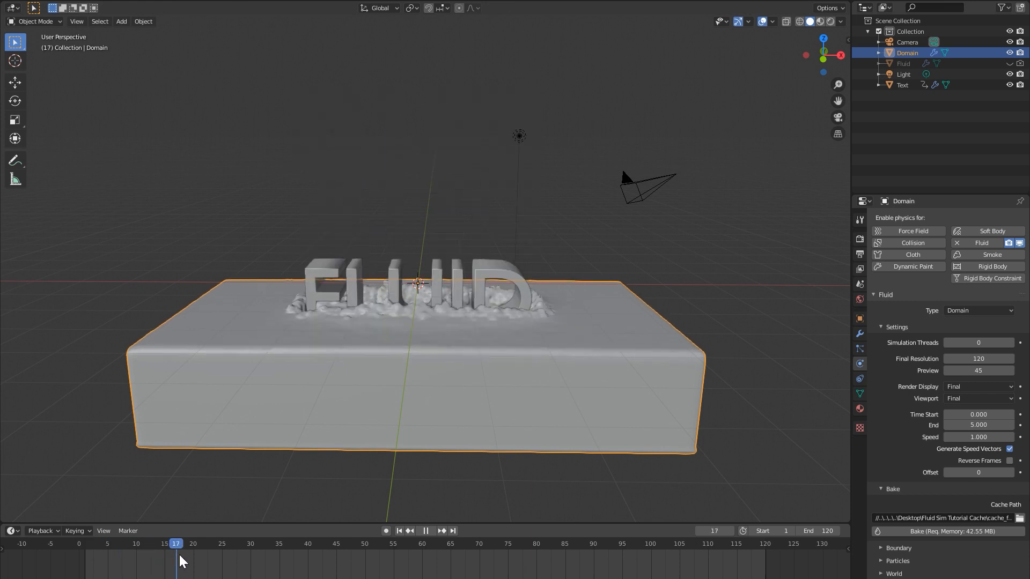
{"action": "key", "text": "space"}
{"action": "mouse_move", "coordinate": [542, 265]}
{"action": "middle_mouse_down"}
{"action": "mouse_move", "coordinate": [458, 266]}
{"action": "mouse_move", "coordinate": [524, 267]}
{"action": "middle_mouse_up"}
{"action": "middle_click_drag", "start_coordinate": [438, 314], "coordinate": [433, 278]}
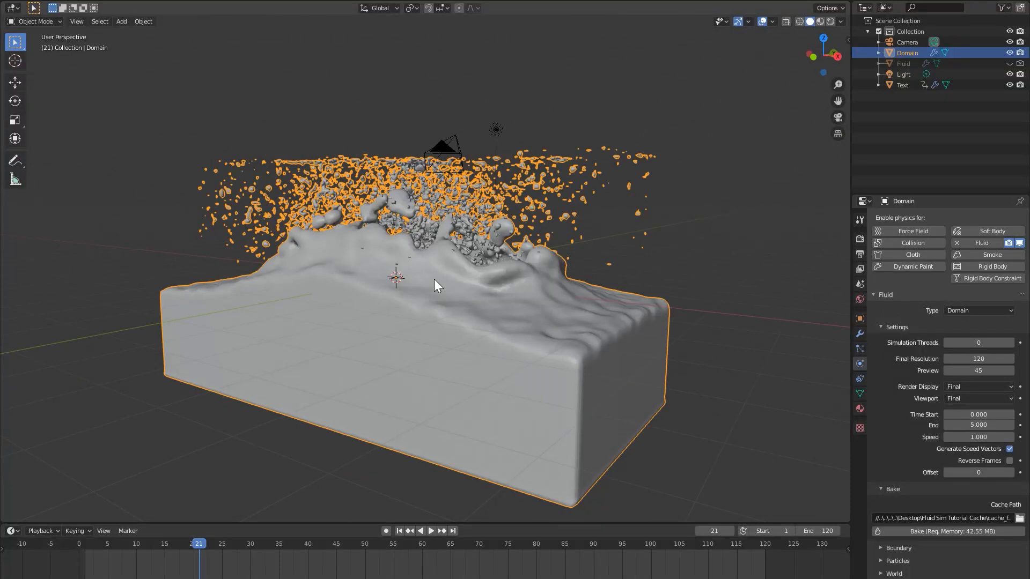
{"action": "middle_click_drag", "start_coordinate": [389, 280], "coordinate": [382, 312]}
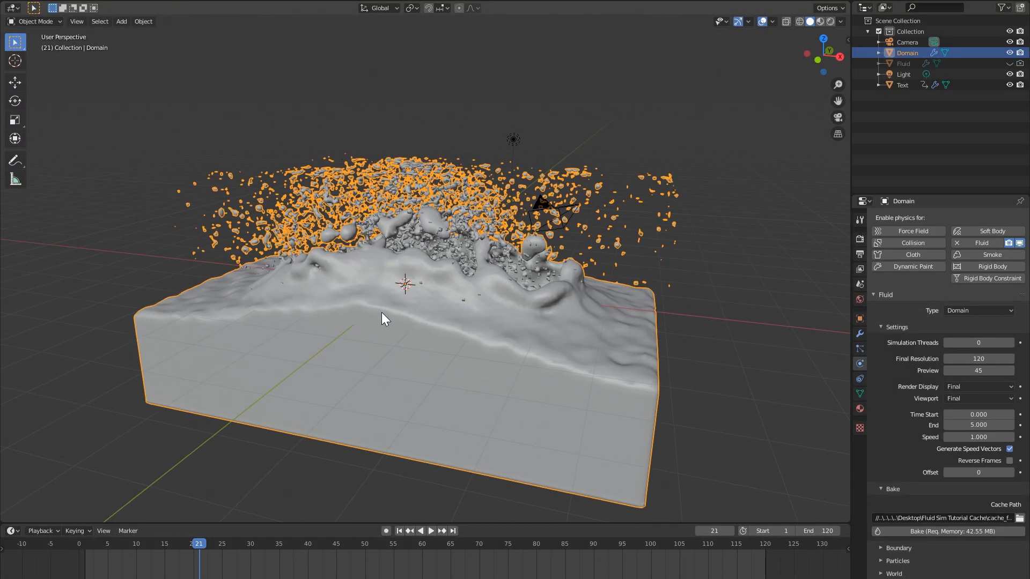
{"action": "key", "text": "KP_1"}
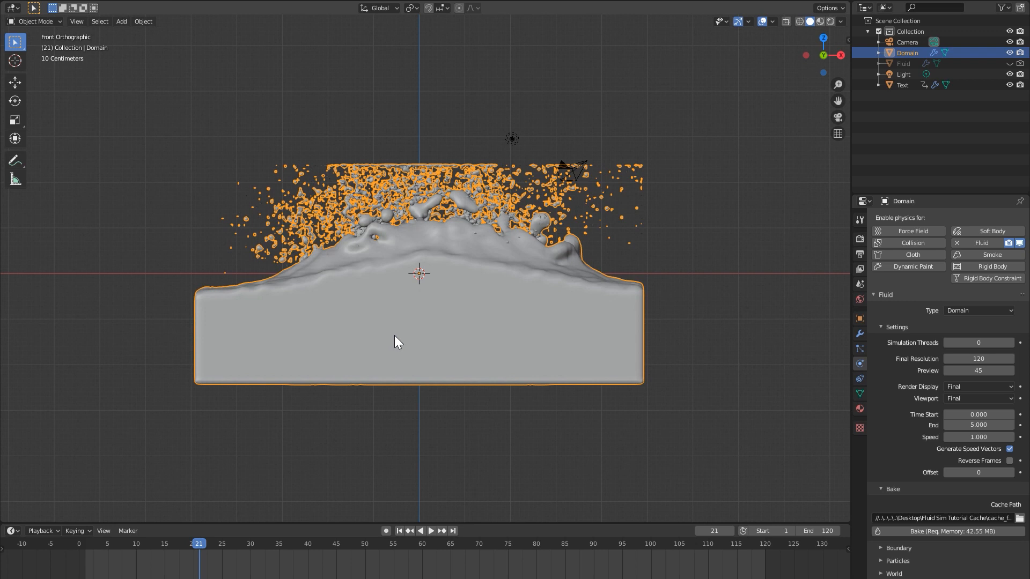
- Look through the camera, select it and switch the viewport to rendered shading
{"action": "key", "text": "KP_0"}
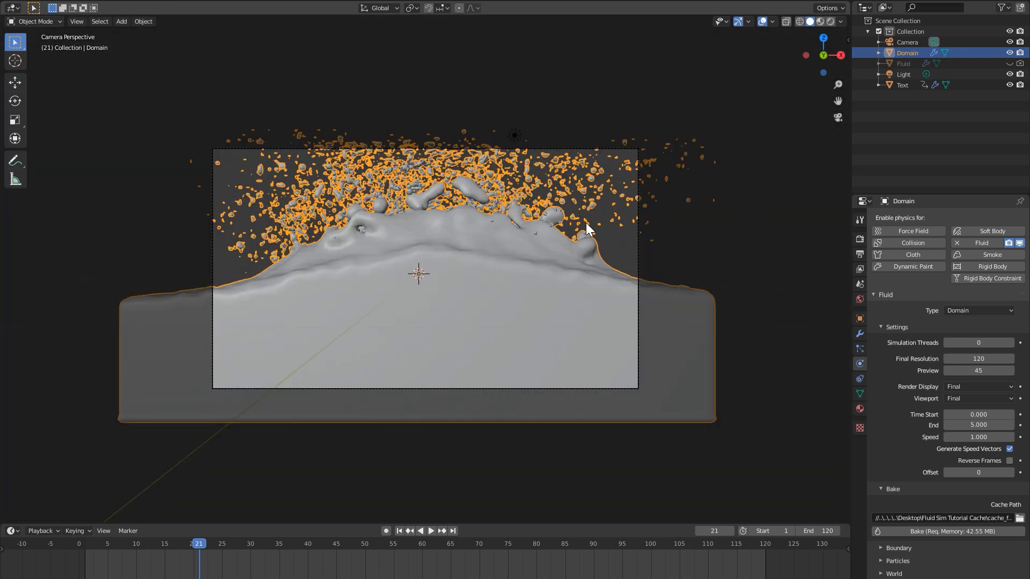
{"action": "left_click", "coordinate": [637, 242]}
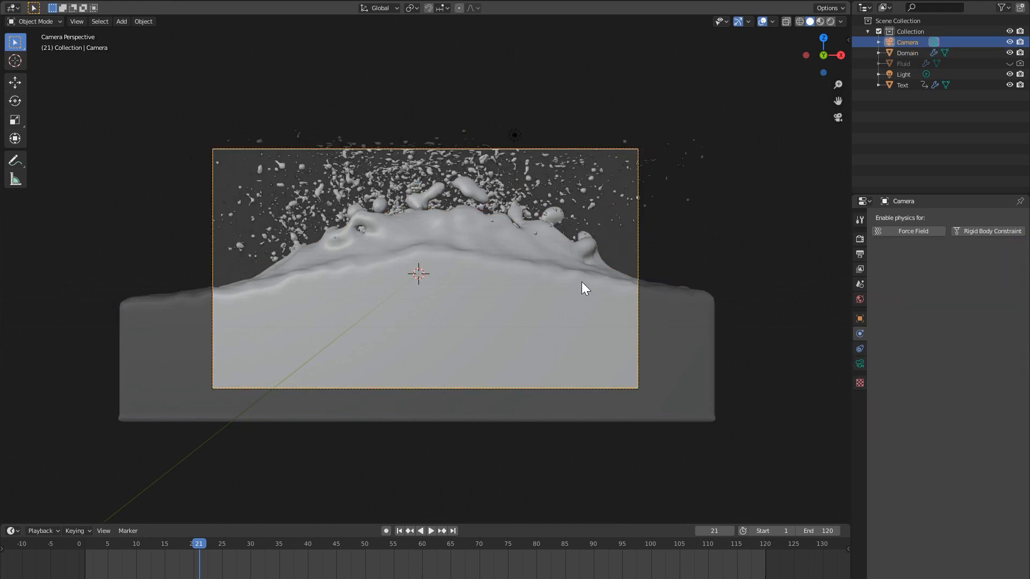
{"action": "key", "text": "shift+z"}
{"action": "key", "text": "shift+z"}
{"action": "left_click", "coordinate": [829, 22]}
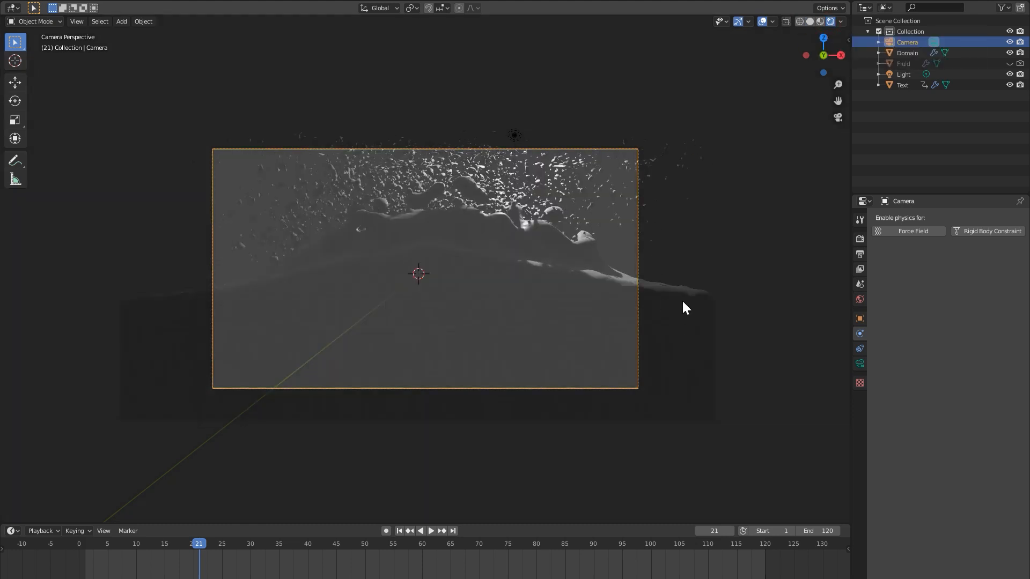
- Change the scene's light to a Sun with a strength of 10
{"action": "middle_click_drag", "start_coordinate": [716, 171], "coordinate": [506, 135]}
{"action": "left_click", "coordinate": [500, 134]}
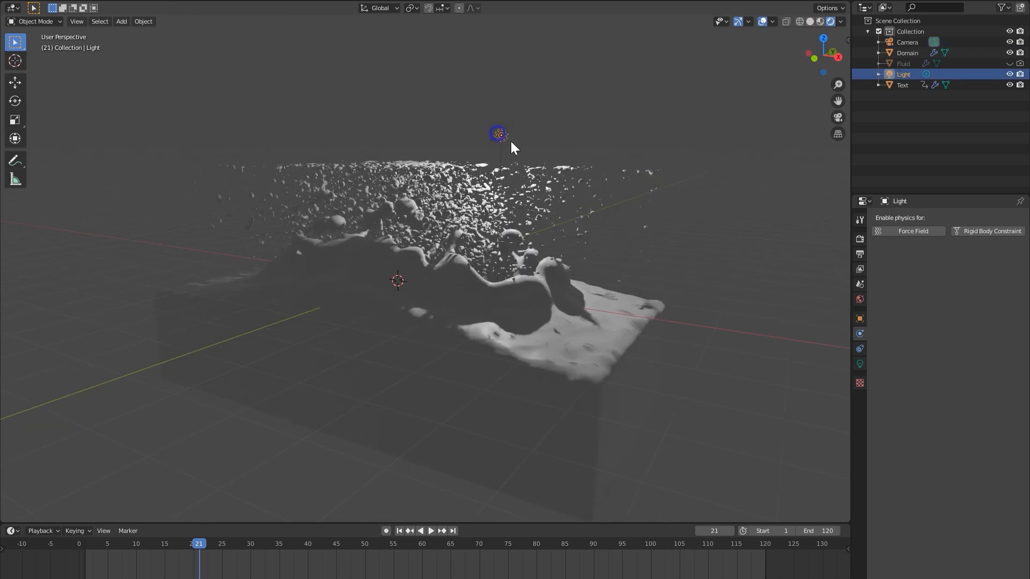
{"action": "middle_click_drag", "start_coordinate": [494, 196], "coordinate": [890, 277]}
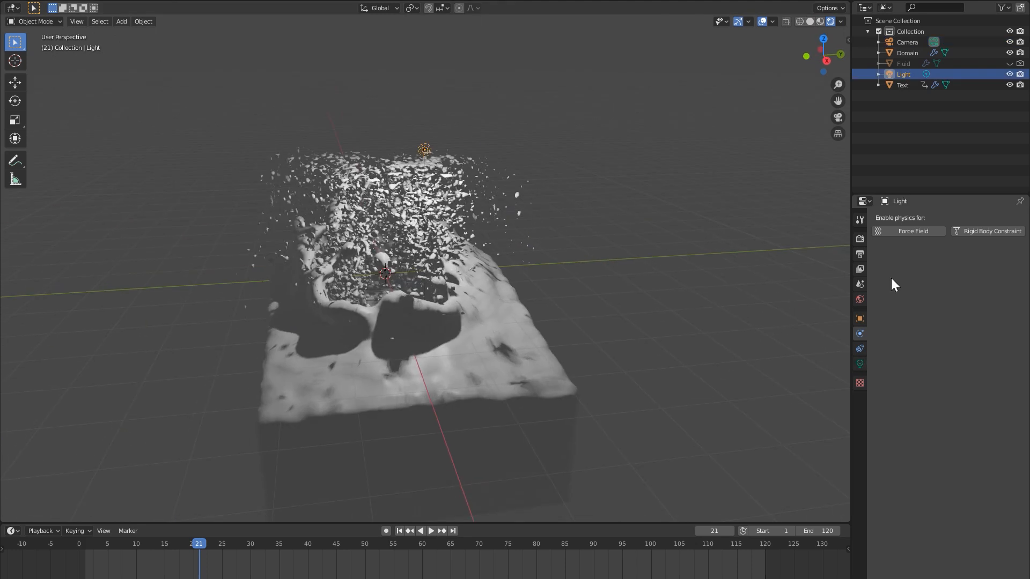
{"action": "left_click", "coordinate": [859, 364]}
{"action": "left_click", "coordinate": [928, 263]}
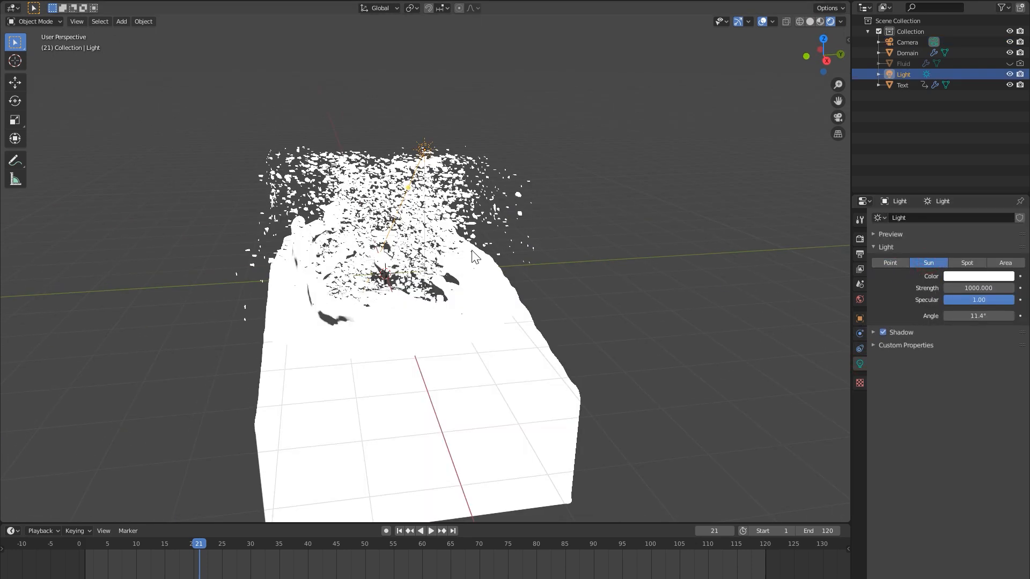
{"action": "left_click", "coordinate": [977, 288]}
{"action": "type", "text": "10"}
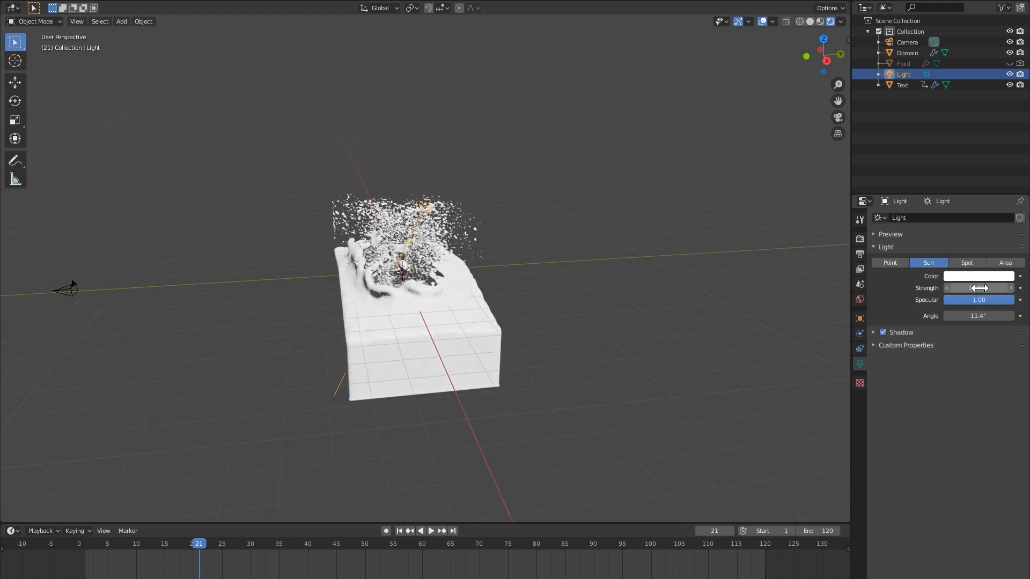
{"action": "key", "text": "Return"}
- Move the sun light up and away from the splash in front view, then rotate and reposition it in top view
{"action": "key", "text": "KP_1"}
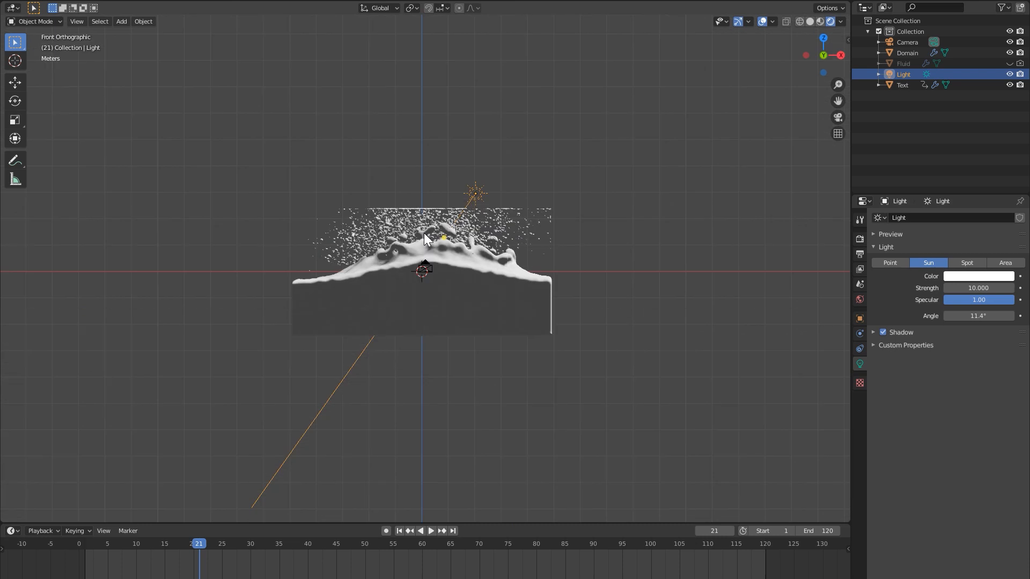
{"action": "key", "text": "g"}
{"action": "left_click", "coordinate": [519, 241]}
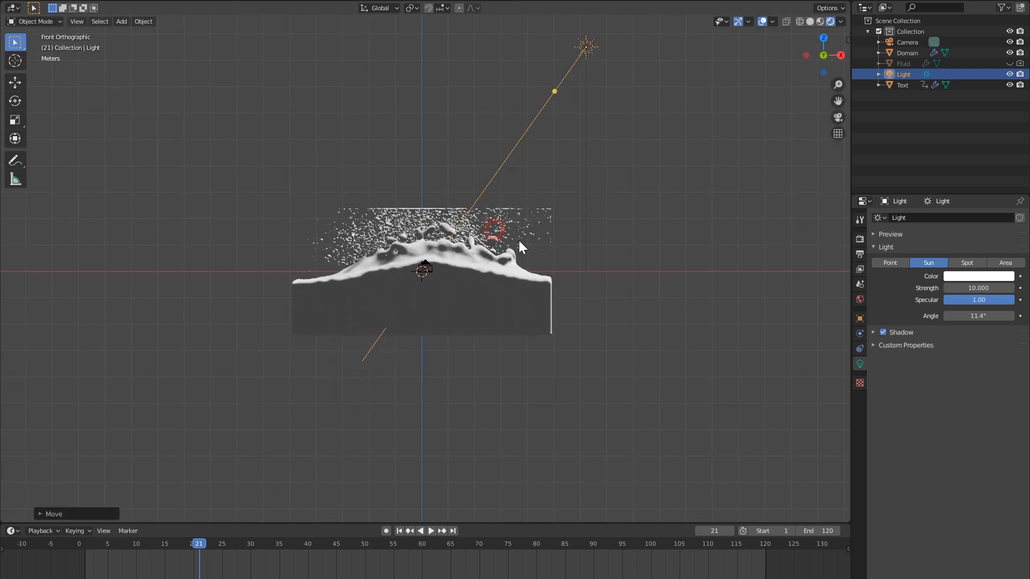
{"action": "key", "text": "KP_7"}
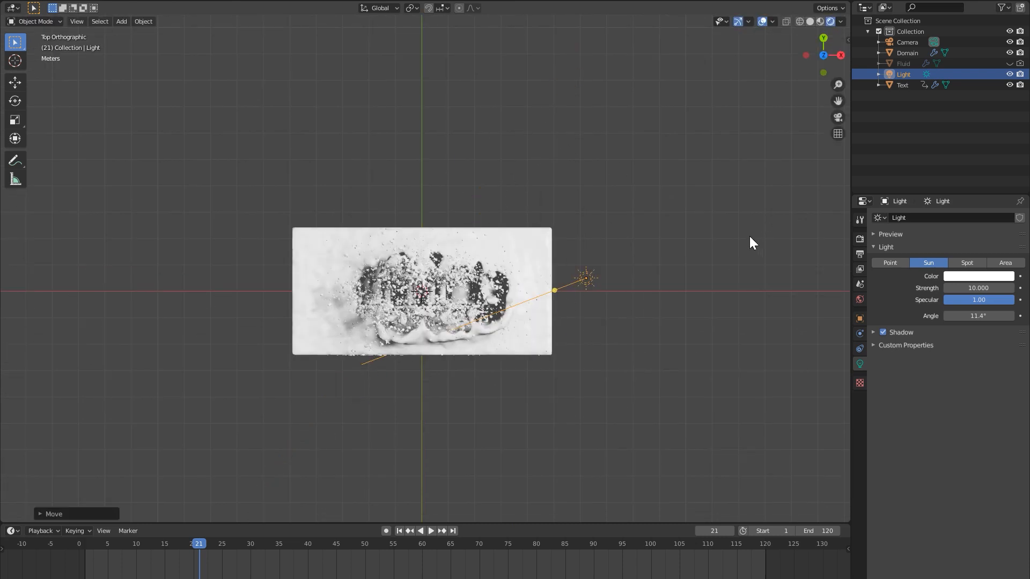
{"action": "key", "text": "r"}
{"action": "left_click", "coordinate": [660, 391]}
{"action": "key", "text": "g"}
{"action": "left_click", "coordinate": [719, 66]}
- Reduce the sun light's strength to 5 and look at the splash through the camera
{"action": "middle_click_drag", "start_coordinate": [456, 282], "coordinate": [440, 179]}
{"action": "left_click", "coordinate": [977, 290]}
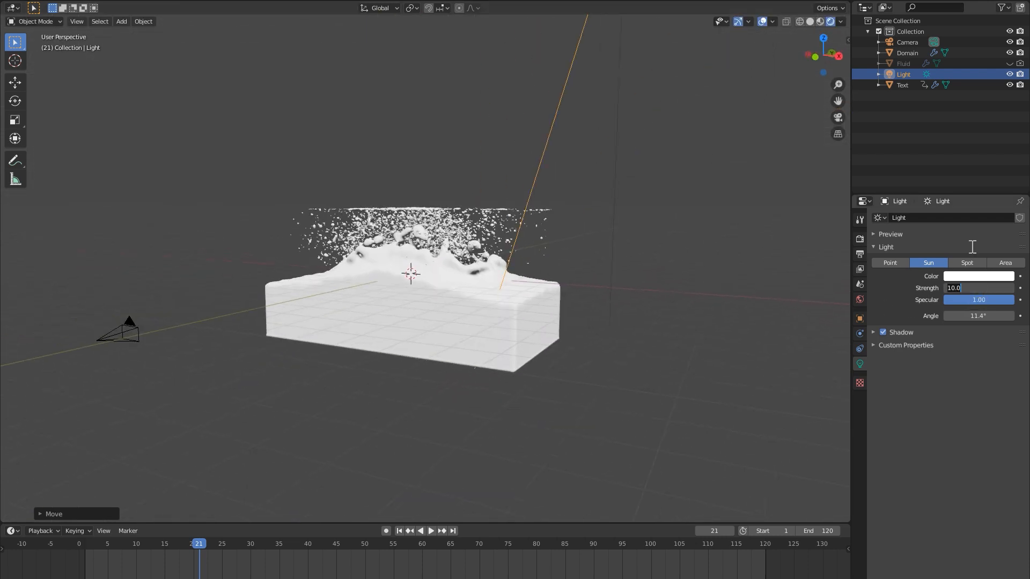
{"action": "type", "text": "5"}
{"action": "key", "text": "Return"}
{"action": "scroll", "coordinate": [423, 175], "scroll_direction": "up", "scroll_amount": 5}
{"action": "middle_click_drag", "start_coordinate": [387, 178], "coordinate": [330, 154]}
{"action": "key", "text": "KP_0"}
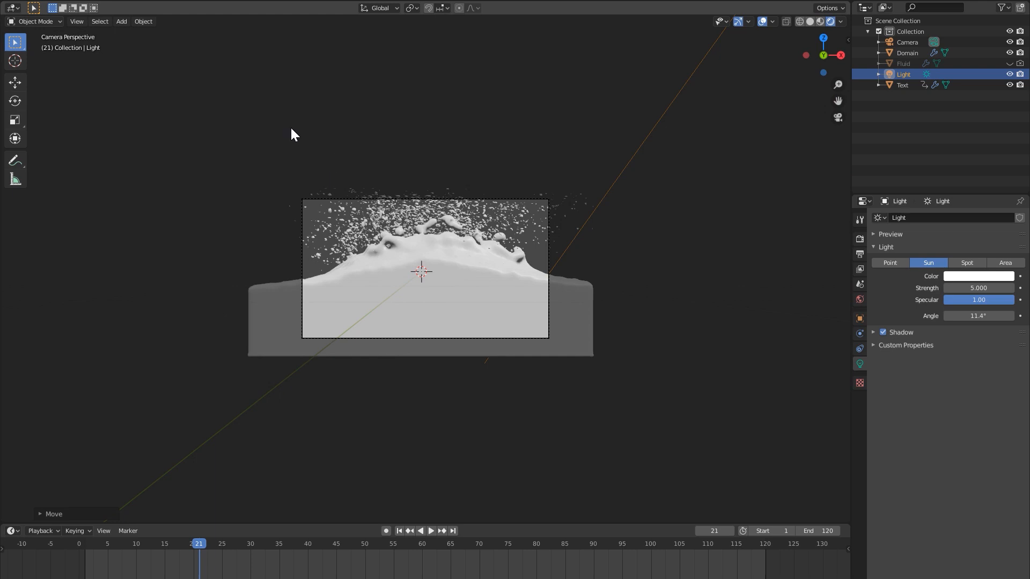
{"action": "scroll", "coordinate": [487, 243], "scroll_direction": "up", "scroll_amount": 3}
- Select the camera and set the render output resolution to 1500 × 1500 px
{"action": "left_click", "coordinate": [638, 243]}
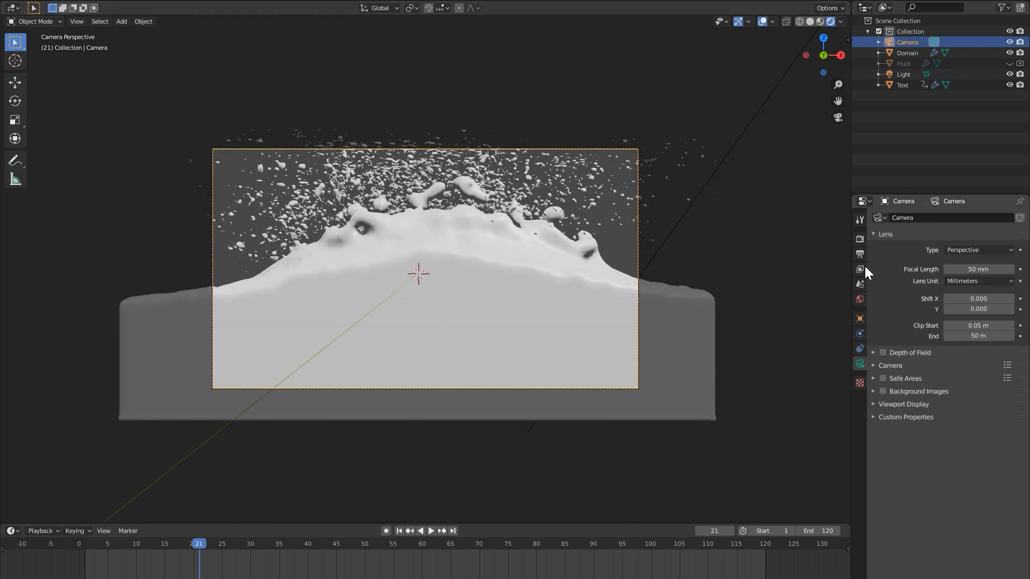
{"action": "left_click", "coordinate": [859, 237]}
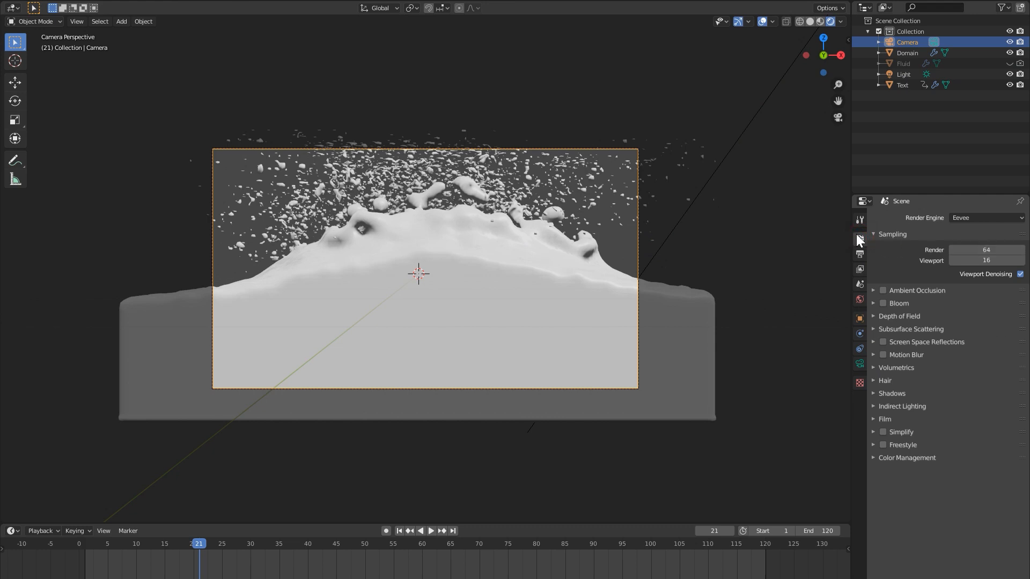
{"action": "left_click", "coordinate": [860, 254]}
{"action": "left_click", "coordinate": [981, 230]}
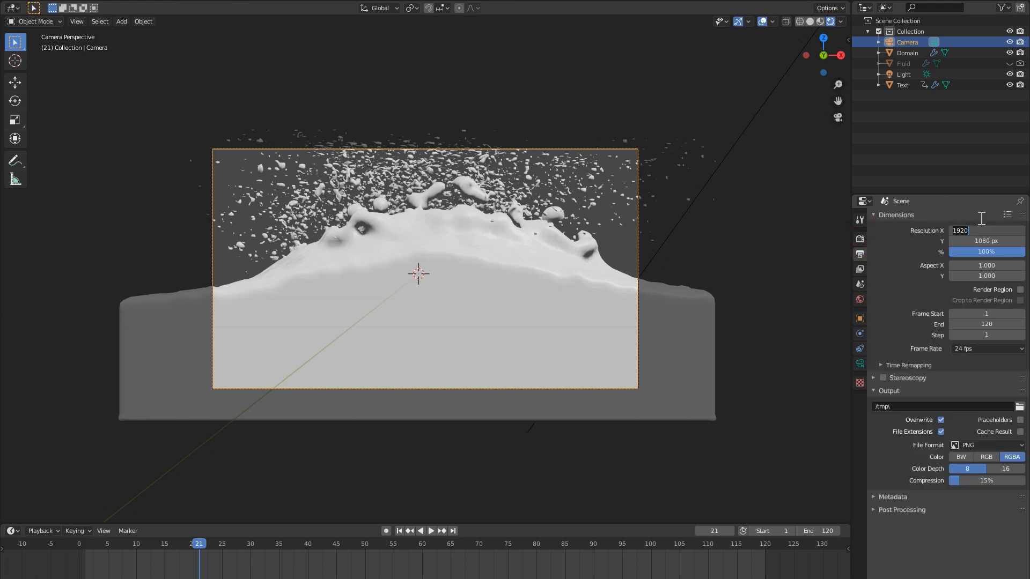
{"action": "type", "text": "1500"}
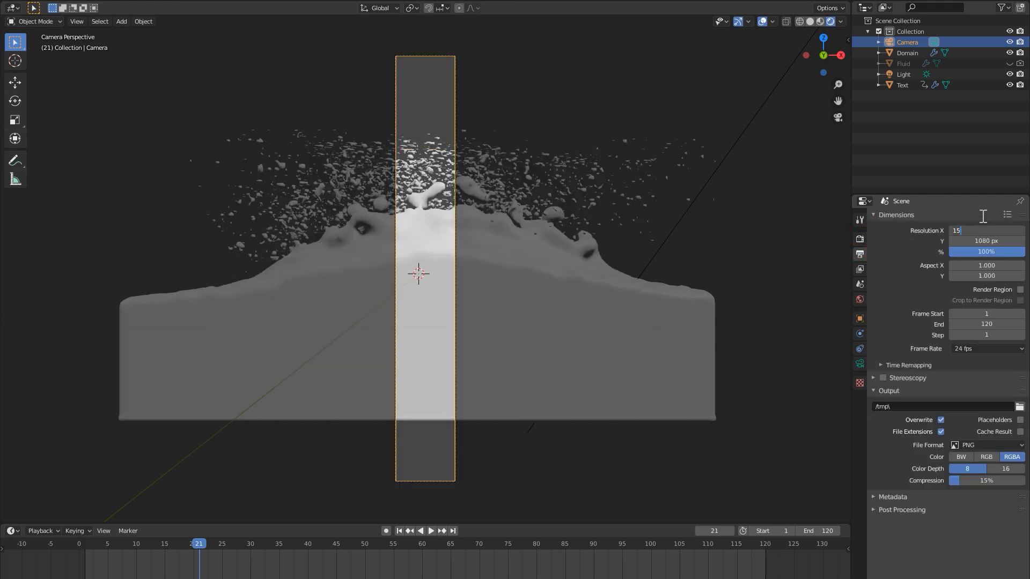
{"action": "key", "text": "Return"}
{"action": "left_click", "coordinate": [959, 239]}
{"action": "type", "text": "1500"}
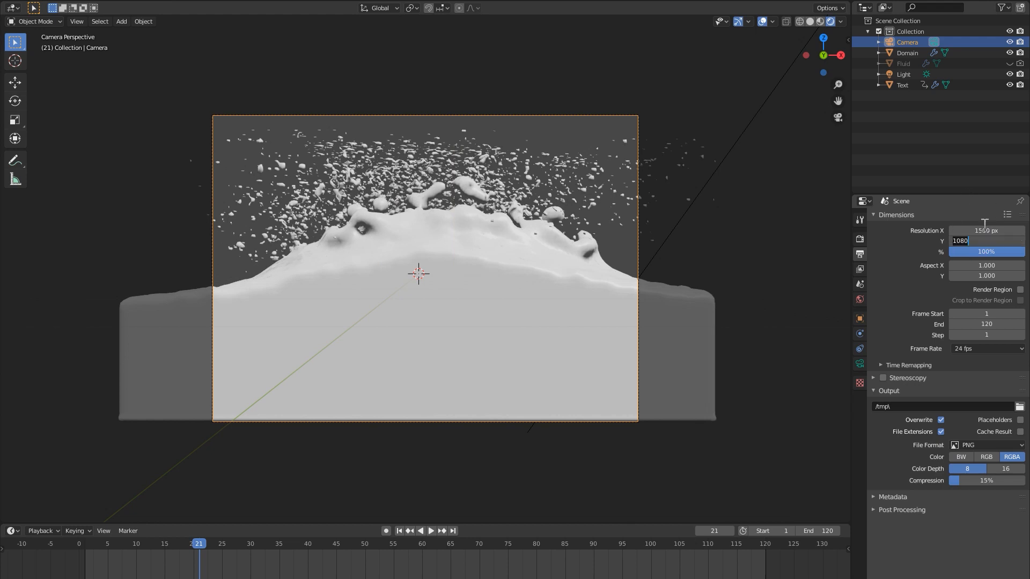
{"action": "key", "text": "Return"}
- Move the camera slightly closer to the splash along its local Z axis
{"action": "key", "text": "g"}
{"action": "key", "text": "z"}
{"action": "key", "text": "z"}
{"action": "left_click", "coordinate": [490, 304]}
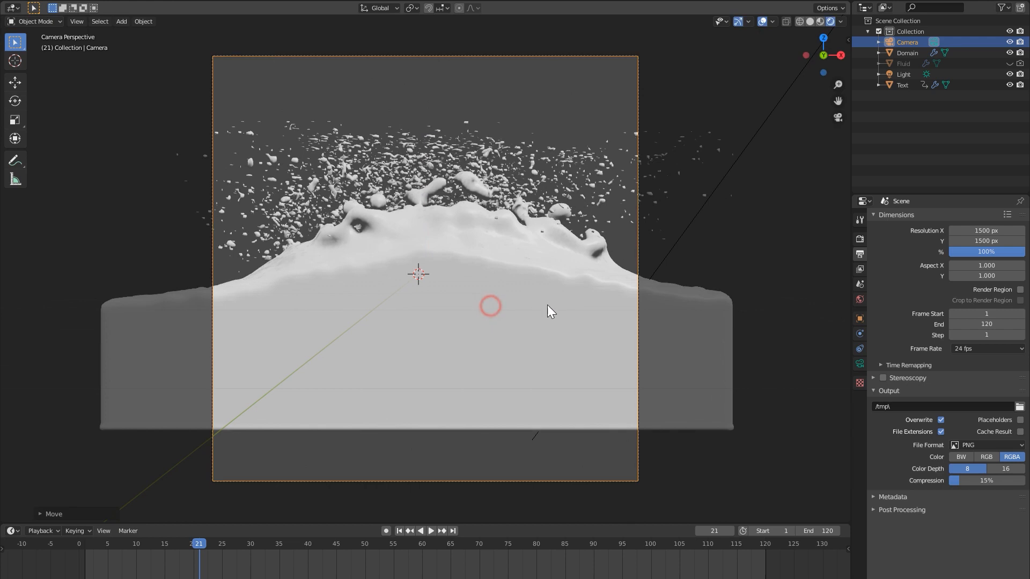
- Centre the camera by setting its X and Z locations to 0 m
{"action": "key", "text": "n"}
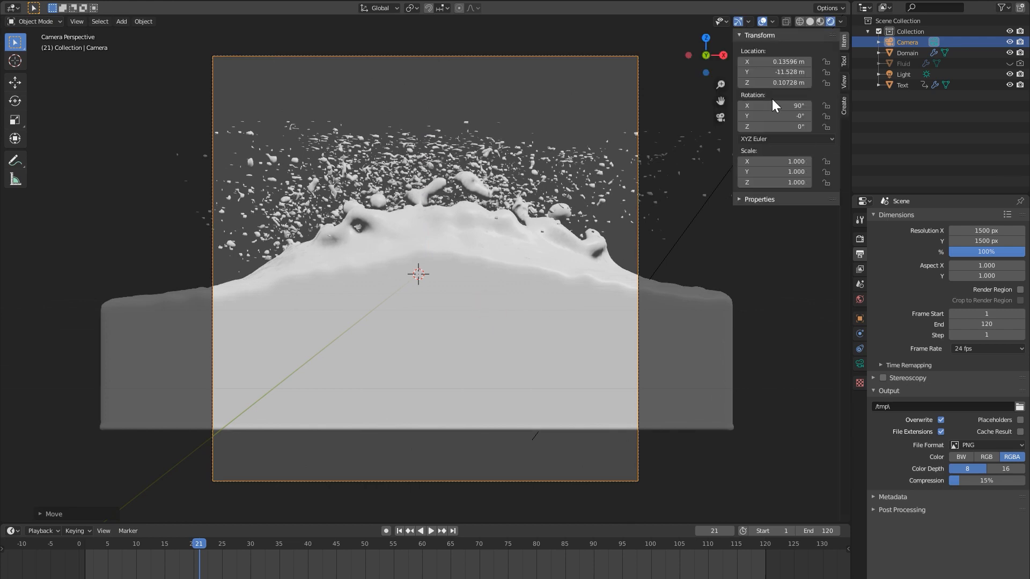
{"action": "left_click", "coordinate": [786, 62]}
{"action": "type", "text": "0"}
{"action": "key", "text": "Return"}
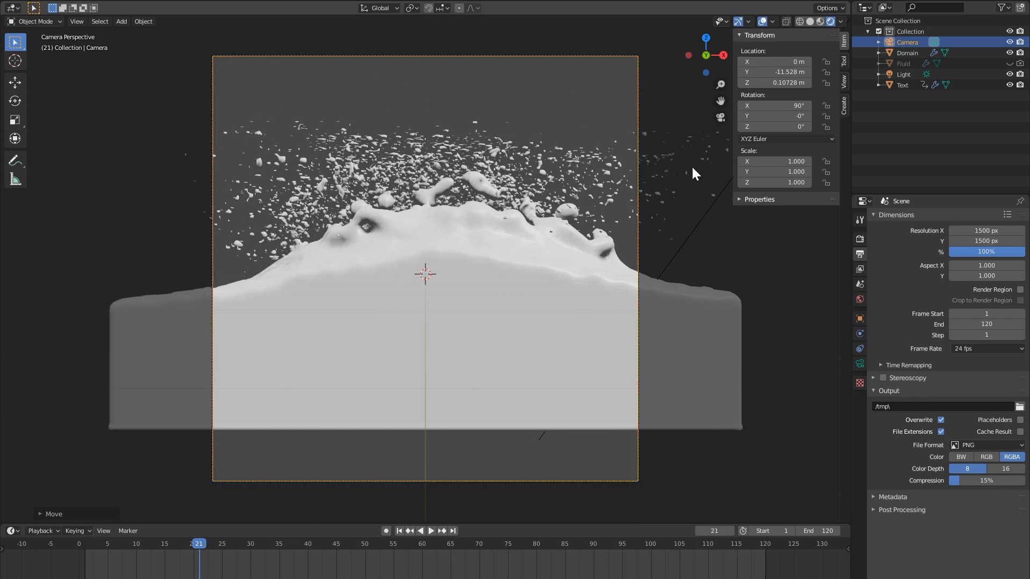
{"action": "left_click", "coordinate": [770, 82]}
{"action": "type", "text": "0"}
{"action": "key", "text": "Return"}
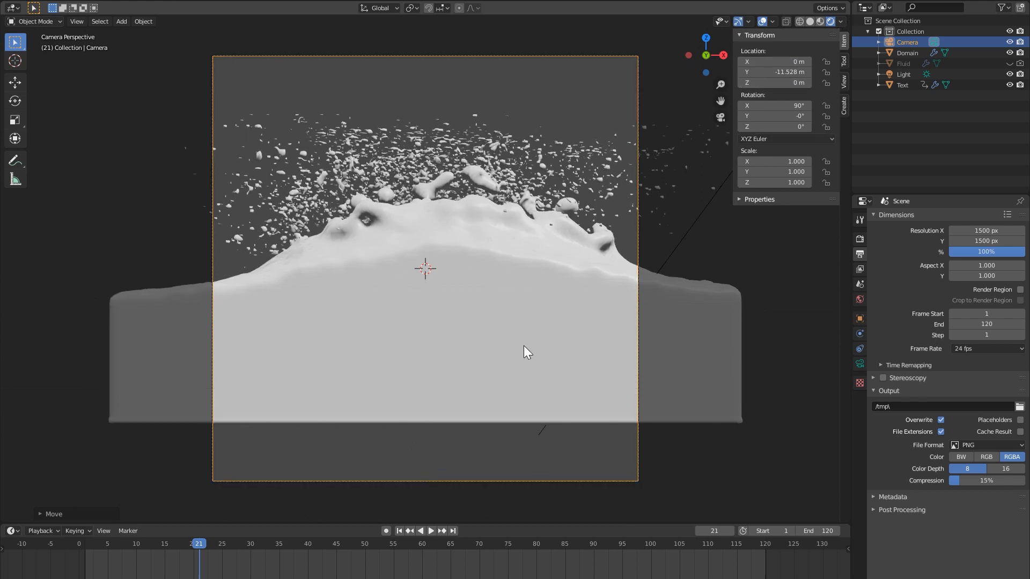
- Push the centred camera further in along its local Z axis so the splash fills more of the square frame
{"action": "key", "text": "g"}
{"action": "key", "text": "z"}
{"action": "key", "text": "z"}
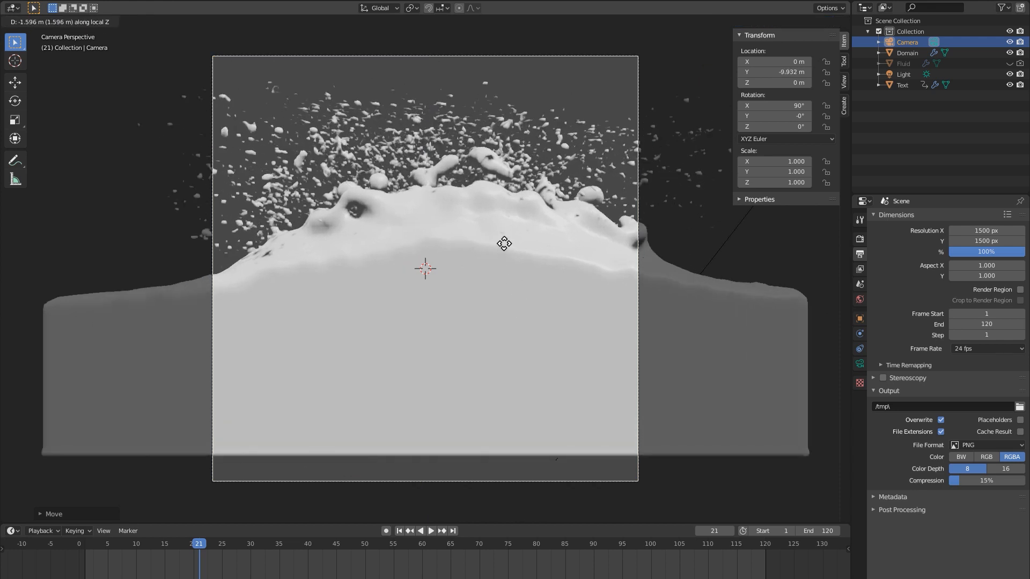
{"action": "left_click", "coordinate": [501, 239]}
- Change the surface shader of the fluid domain's material to Glass BSDF
{"action": "left_click", "coordinate": [484, 257]}
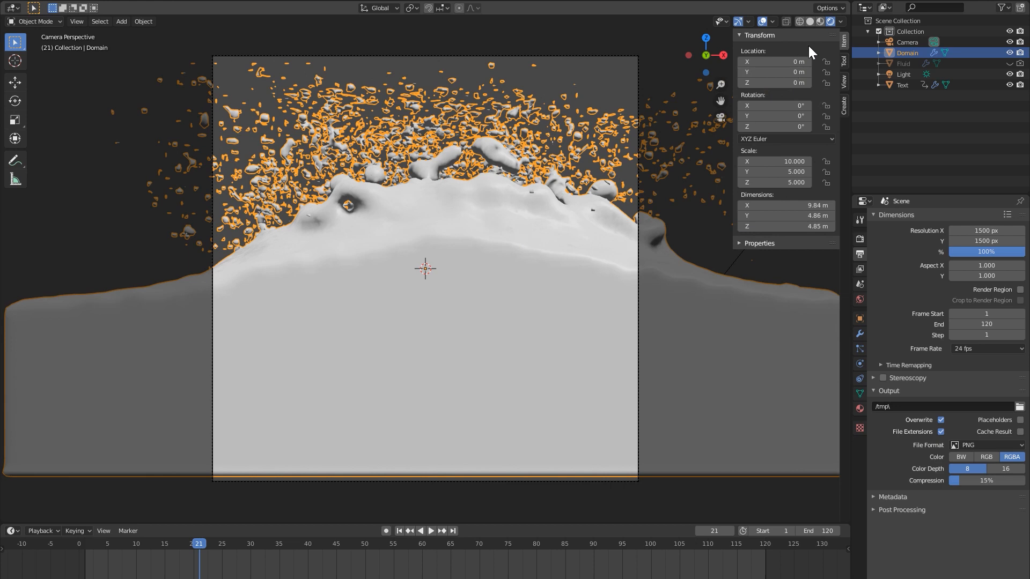
{"action": "left_click", "coordinate": [861, 412]}
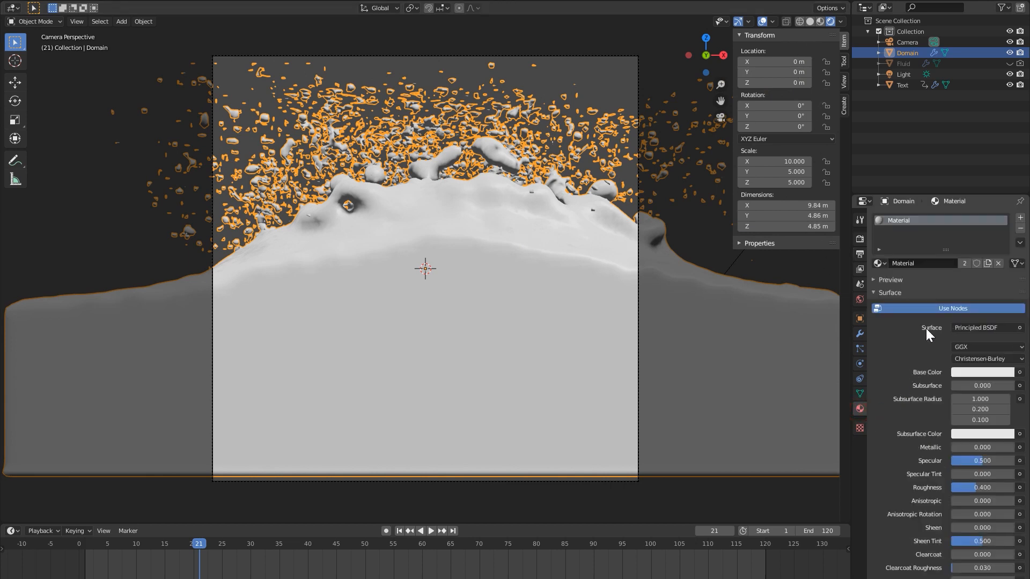
{"action": "left_click", "coordinate": [981, 327]}
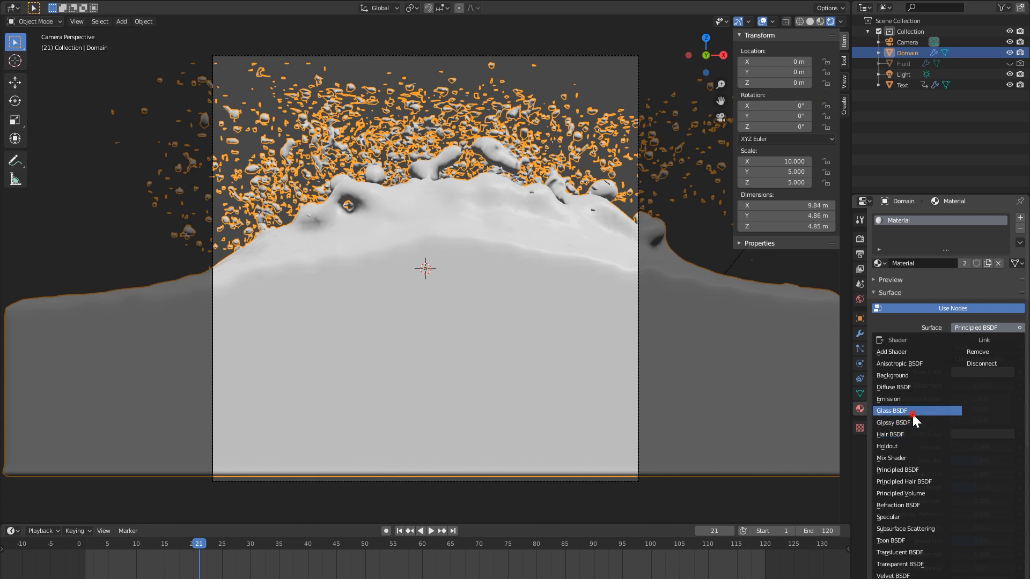
{"action": "left_click", "coordinate": [911, 411]}
{"action": "middle_click_drag", "start_coordinate": [660, 320], "coordinate": [696, 337]}
{"action": "scroll", "coordinate": [696, 338], "scroll_direction": "down", "scroll_amount": 5}
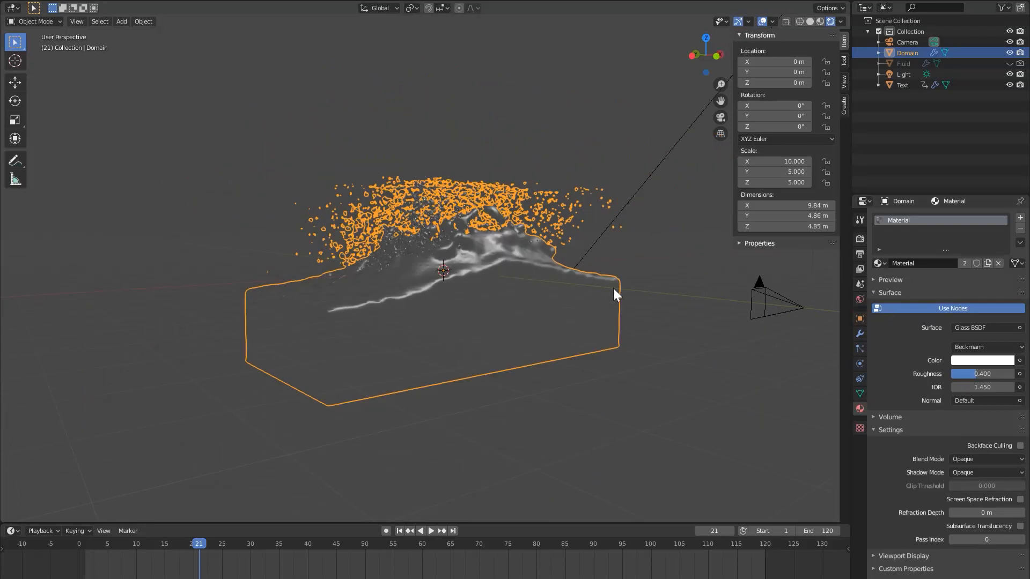
- Assign an Environment Texture to the world colour and load spruit_sunrise_4k.hdr from the HDRI folder
{"action": "left_click", "coordinate": [860, 299]}
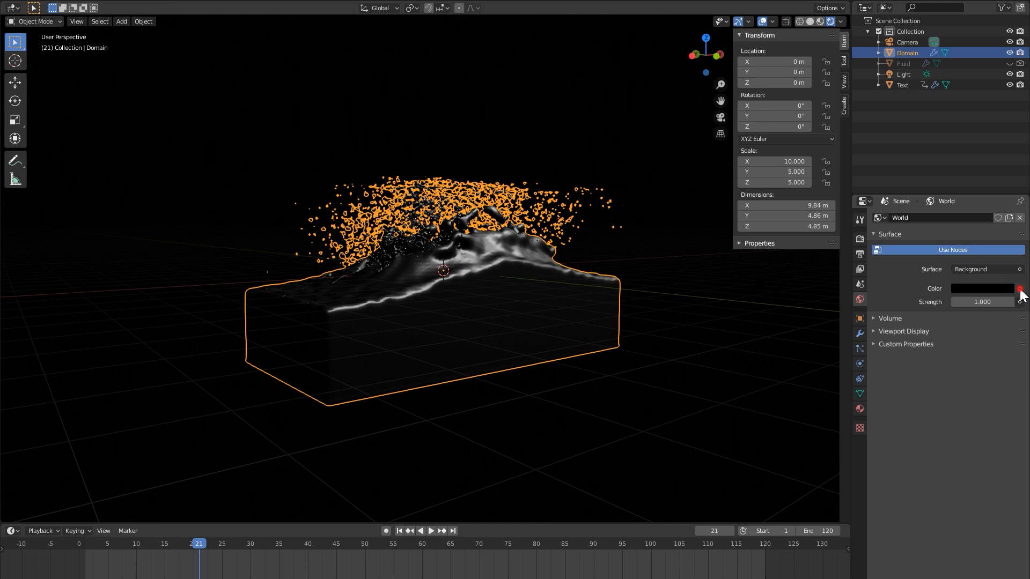
{"action": "left_click", "coordinate": [1019, 289]}
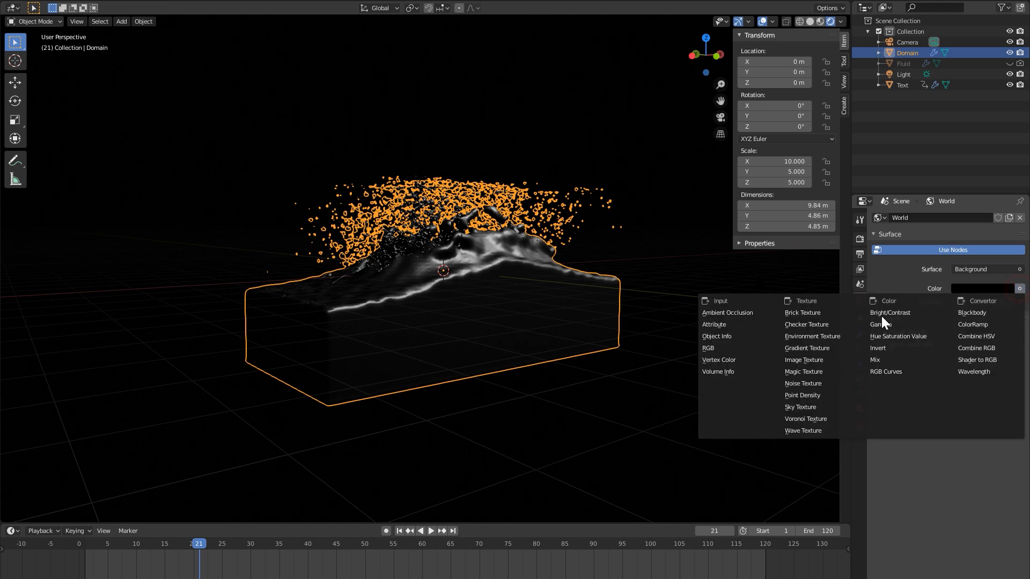
{"action": "left_click", "coordinate": [817, 336]}
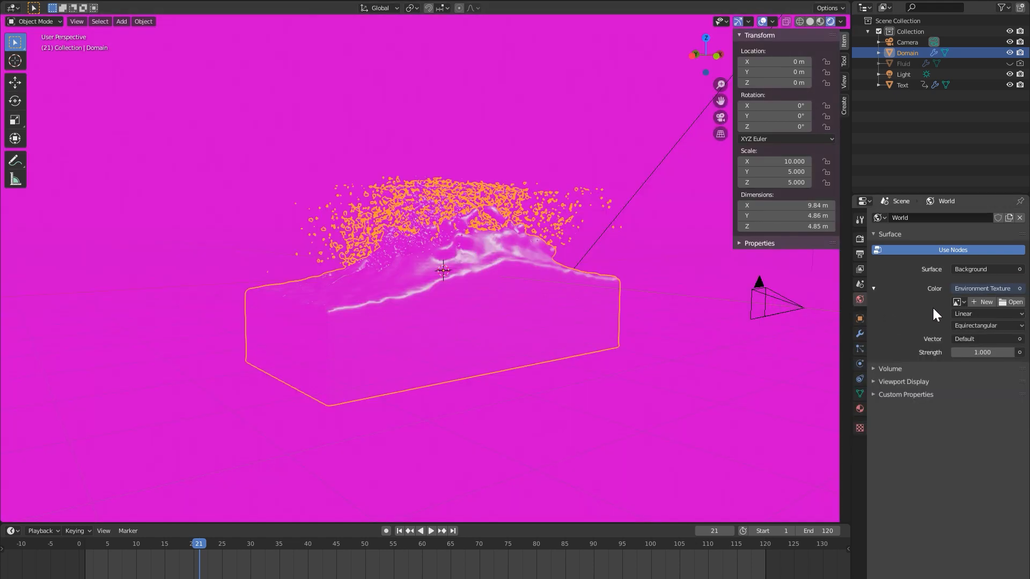
{"action": "left_click", "coordinate": [1011, 302]}
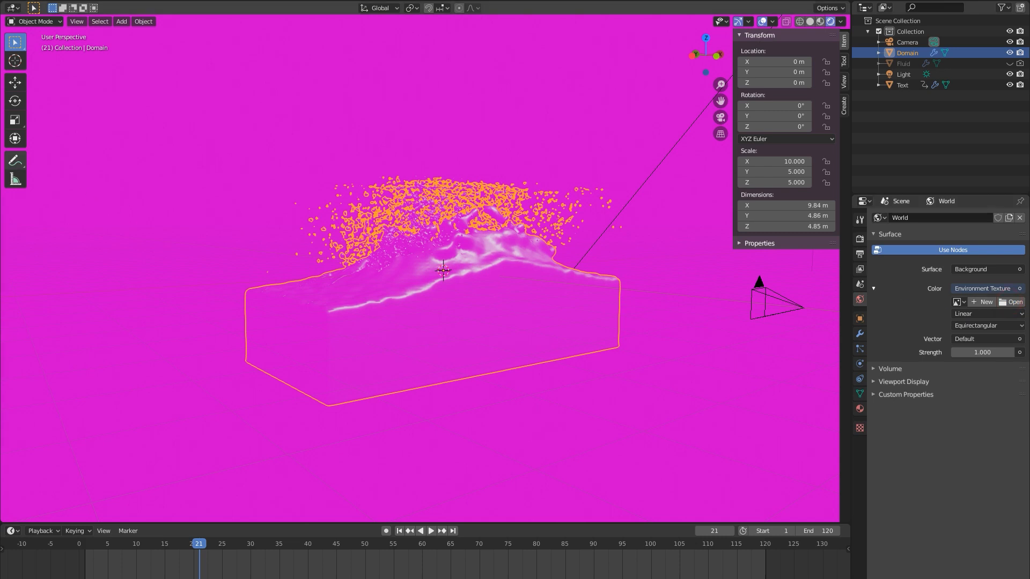
{"action": "left_click_drag", "start_coordinate": [345, 148], "coordinate": [495, 132]}
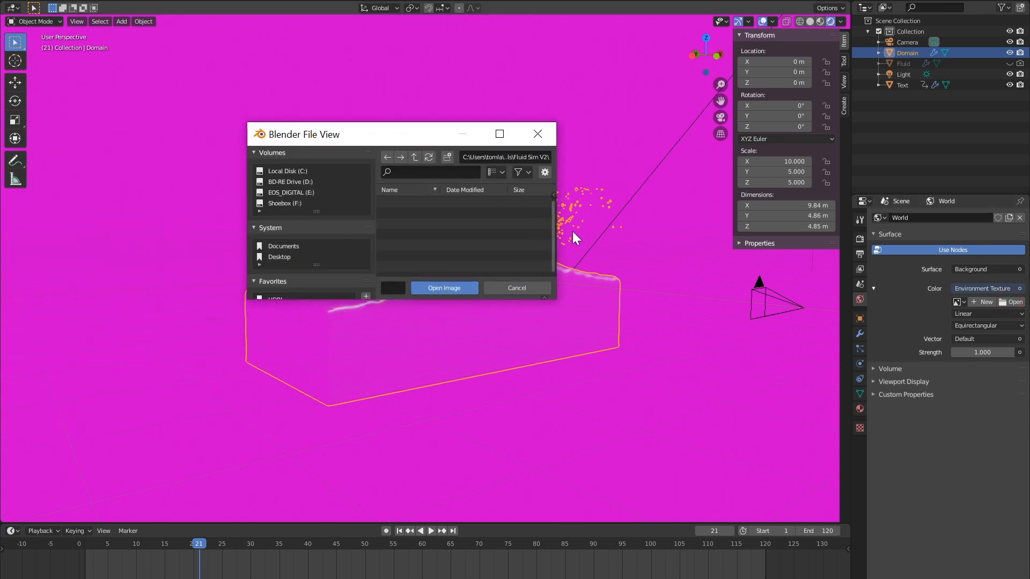
{"action": "left_click_drag", "start_coordinate": [555, 303], "coordinate": [672, 377]}
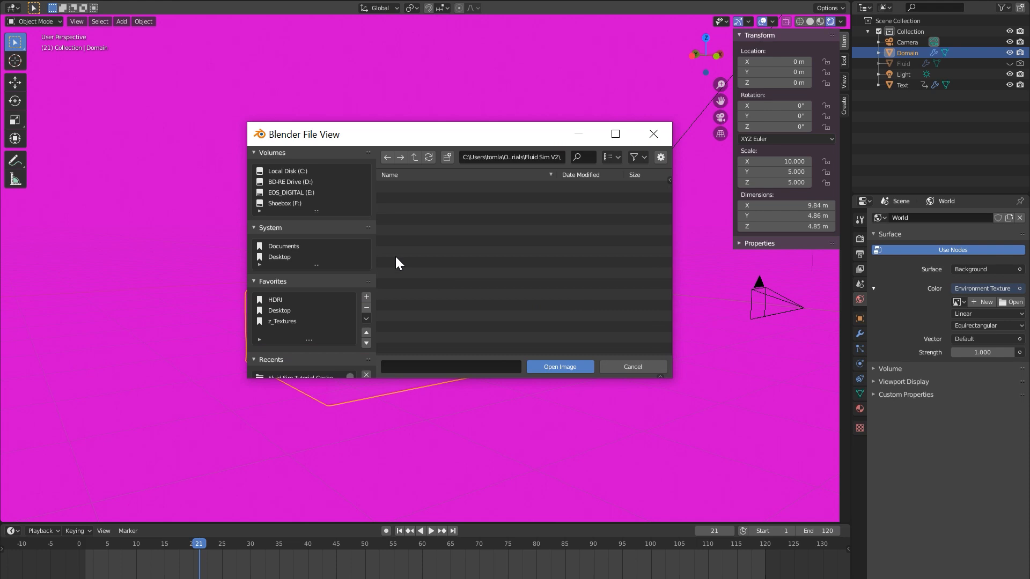
{"action": "left_click", "coordinate": [291, 299]}
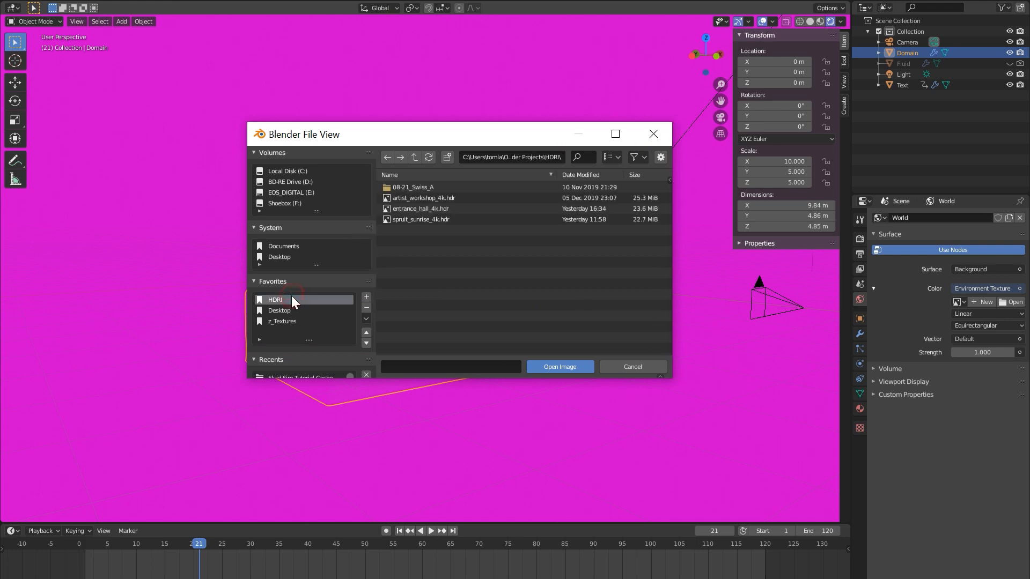
{"action": "left_click", "coordinate": [423, 219]}
{"action": "left_click", "coordinate": [559, 367]}
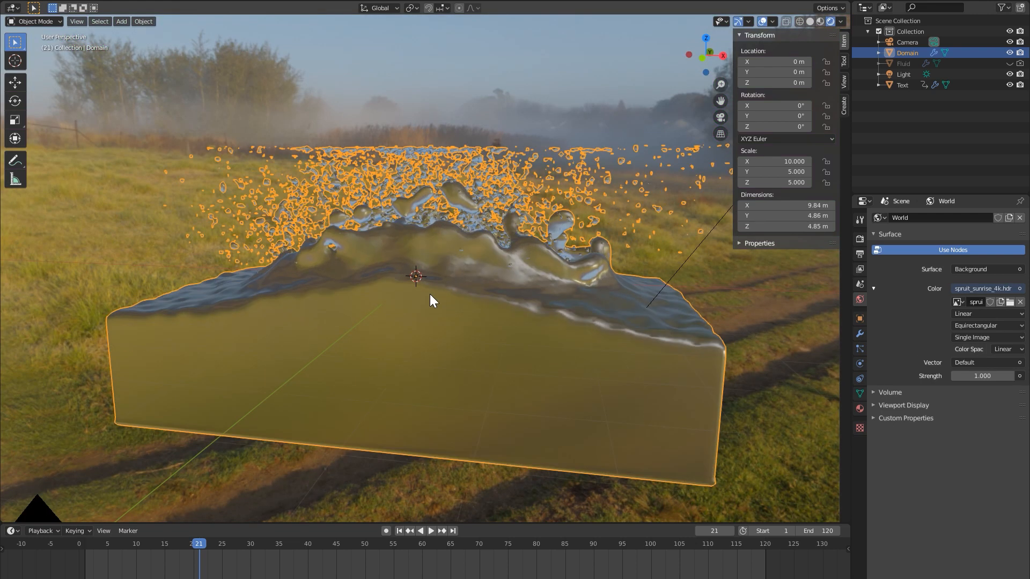
{"action": "mouse_move", "coordinate": [427, 281]}
{"action": "middle_mouse_down"}
{"action": "mouse_move", "coordinate": [461, 285]}
{"action": "mouse_move", "coordinate": [442, 276]}
{"action": "middle_mouse_up"}
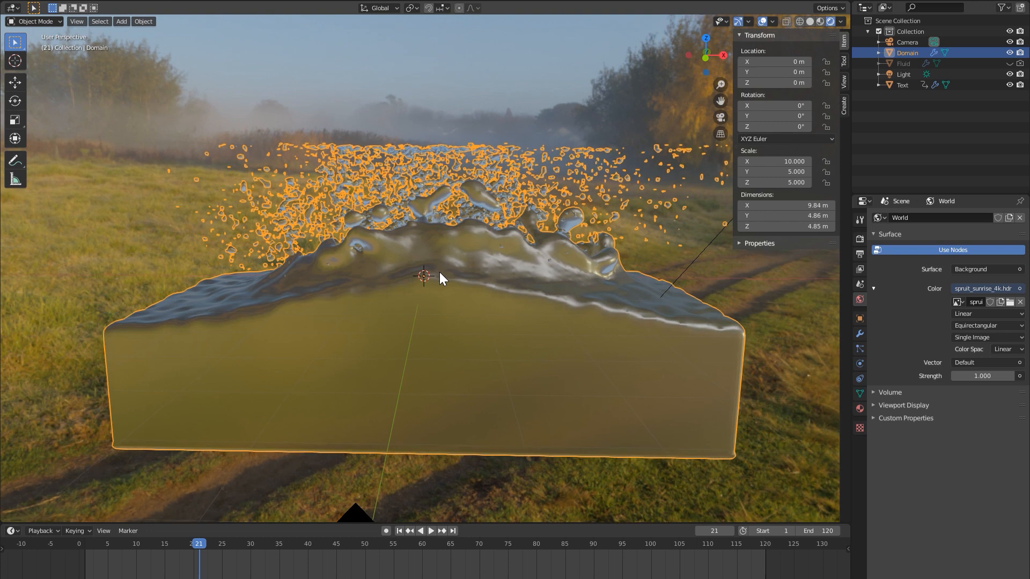
- Return to the camera view and switch the render engine to Cycles with GPU Compute as the device
{"action": "key", "text": "KP_0"}
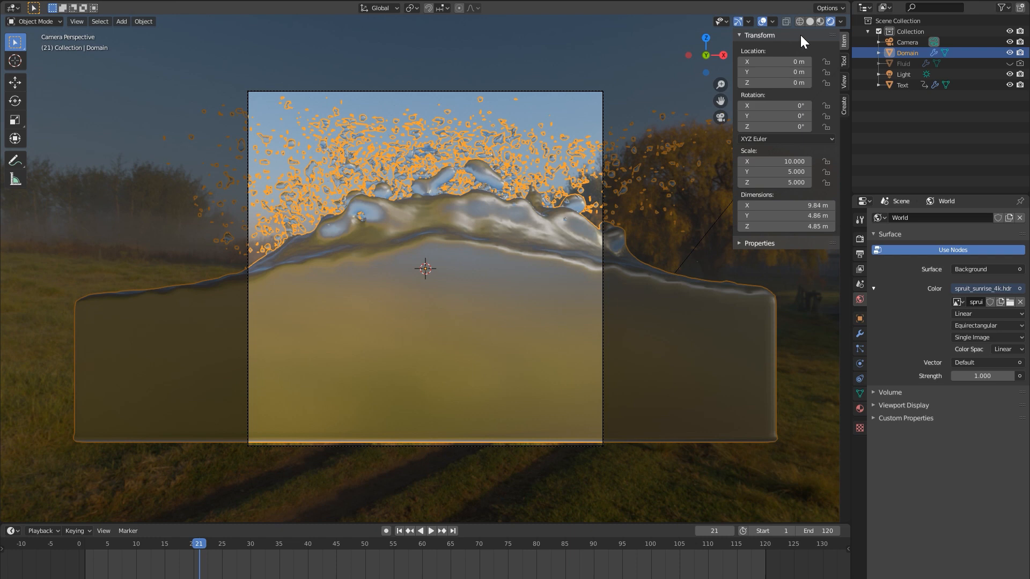
{"action": "left_click", "coordinate": [860, 239]}
{"action": "left_click", "coordinate": [976, 218]}
{"action": "left_click", "coordinate": [968, 254]}
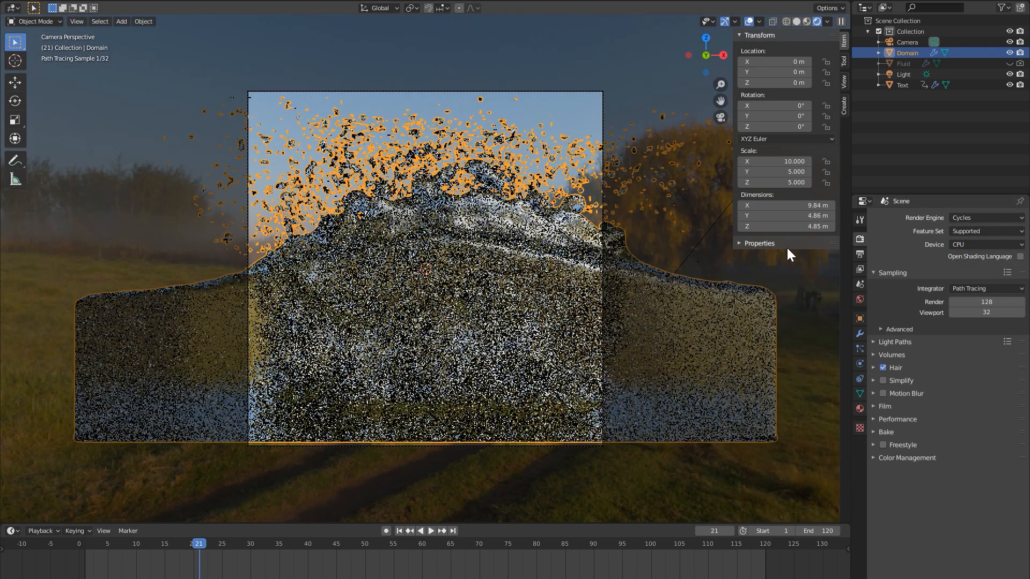
{"action": "left_click", "coordinate": [960, 244]}
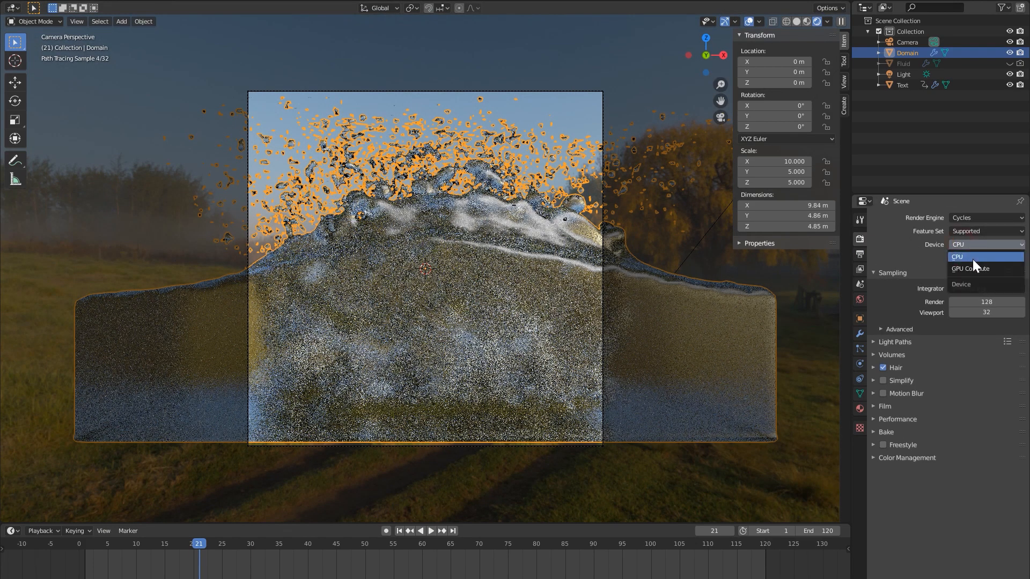
{"action": "left_click", "coordinate": [970, 267]}
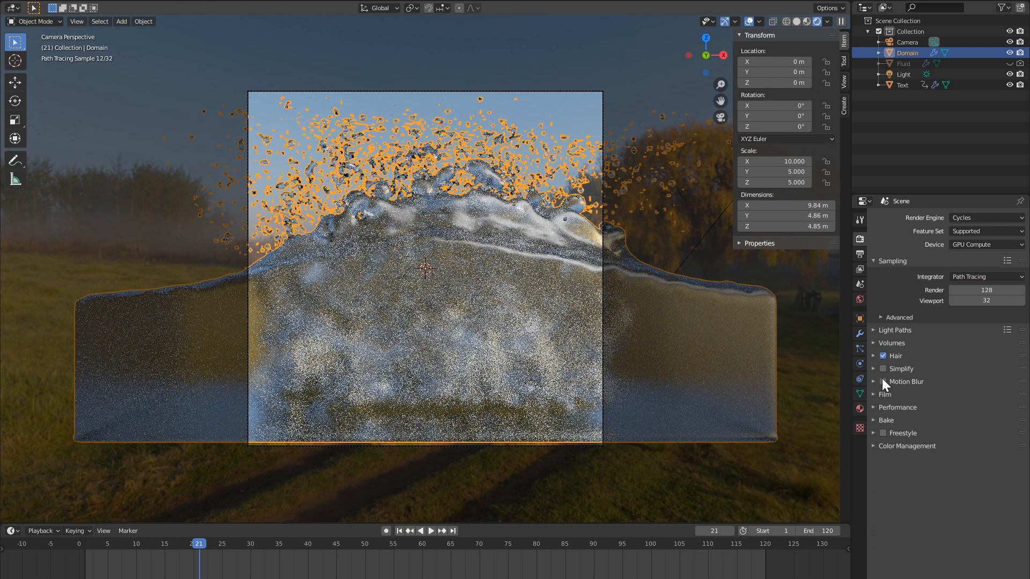
- Set the roughness of the domain's glass material to 0.05
{"action": "left_click", "coordinate": [859, 409]}
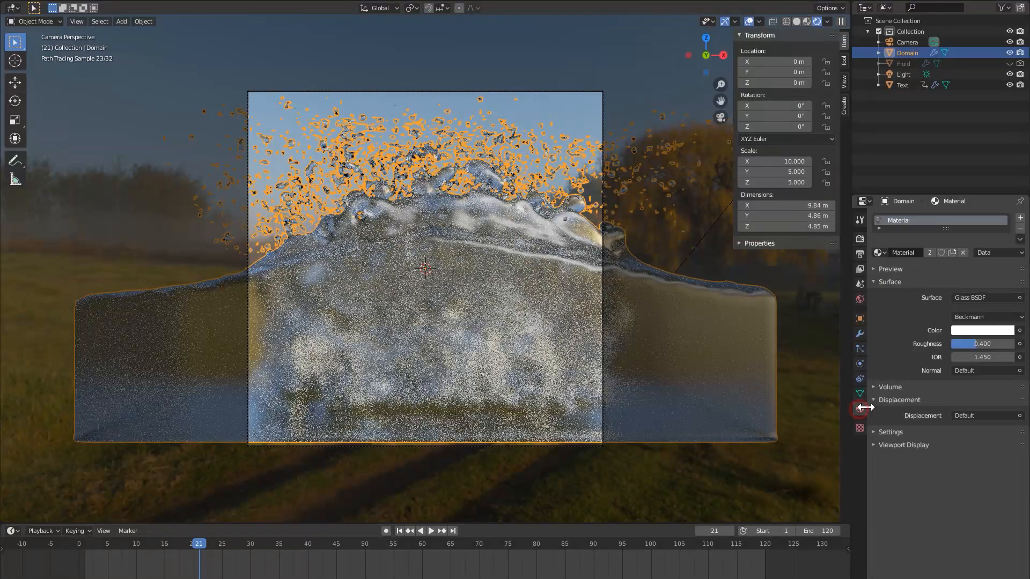
{"action": "left_click", "coordinate": [980, 342]}
{"action": "type", "text": "0.05"}
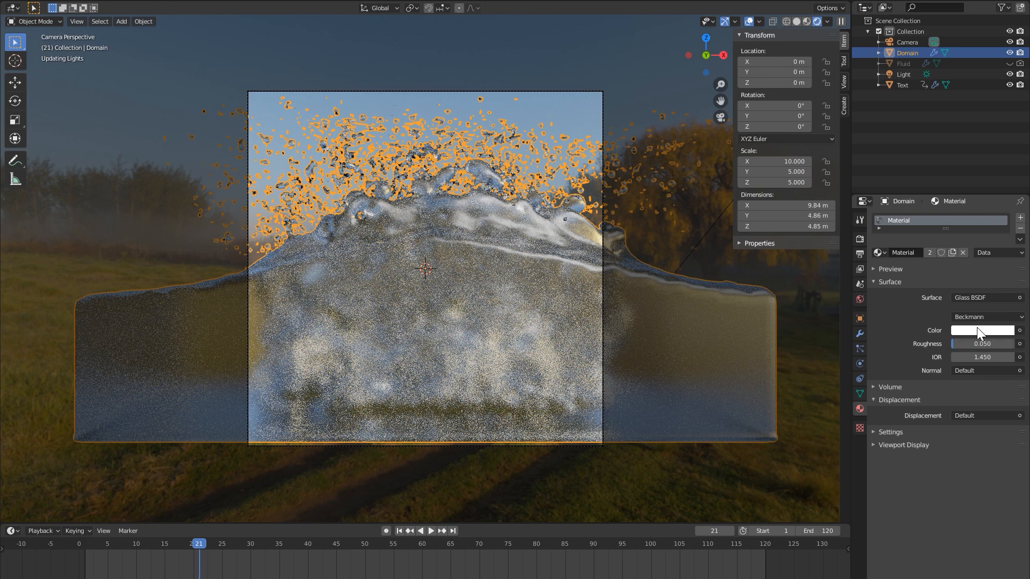
{"action": "key", "text": "Return"}
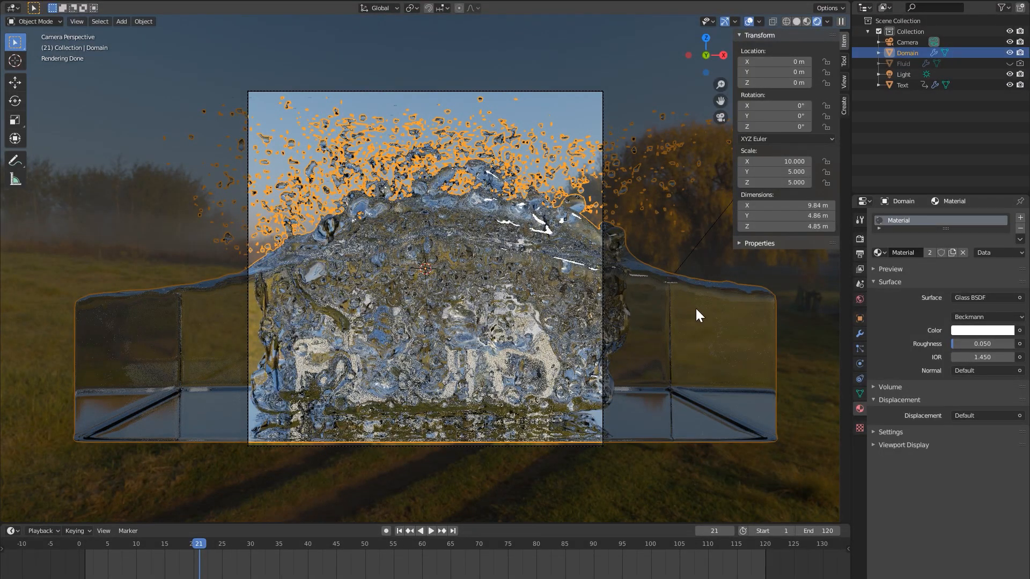
- Add a mesh plane at the world origin in solid shading and scale it up to about 36.8 m square
{"action": "left_click", "coordinate": [796, 22]}
{"action": "mouse_move", "coordinate": [526, 223]}
{"action": "middle_mouse_down"}
{"action": "mouse_move", "coordinate": [519, 294]}
{"action": "mouse_move", "coordinate": [478, 326]}
{"action": "mouse_move", "coordinate": [413, 320]}
{"action": "middle_mouse_up"}
{"action": "scroll", "coordinate": [413, 321], "scroll_direction": "down", "scroll_amount": 5}
{"action": "key", "text": "shift+a"}
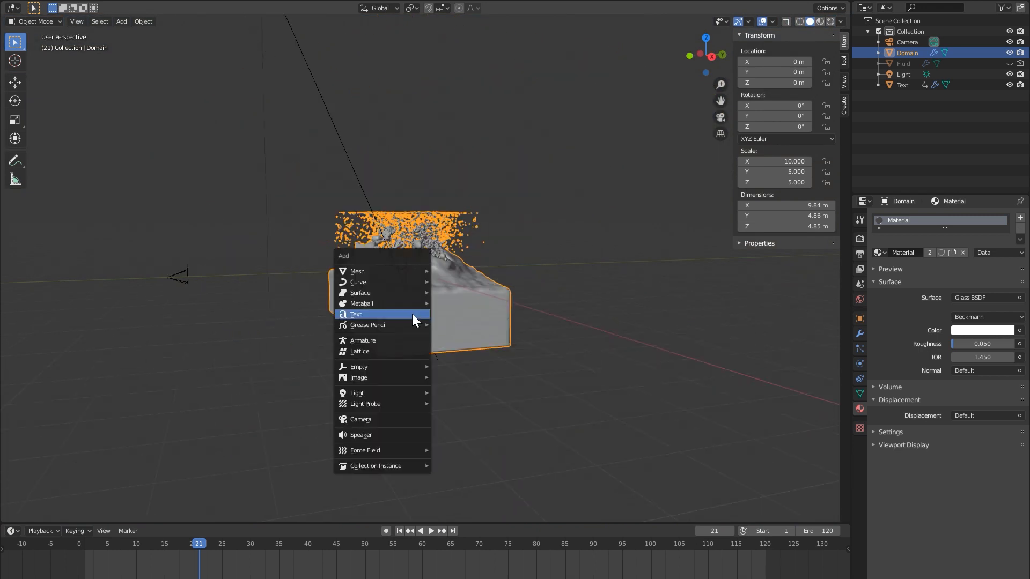
{"action": "mouse_move", "coordinate": [394, 272]}
{"action": "left_click", "coordinate": [449, 273]}
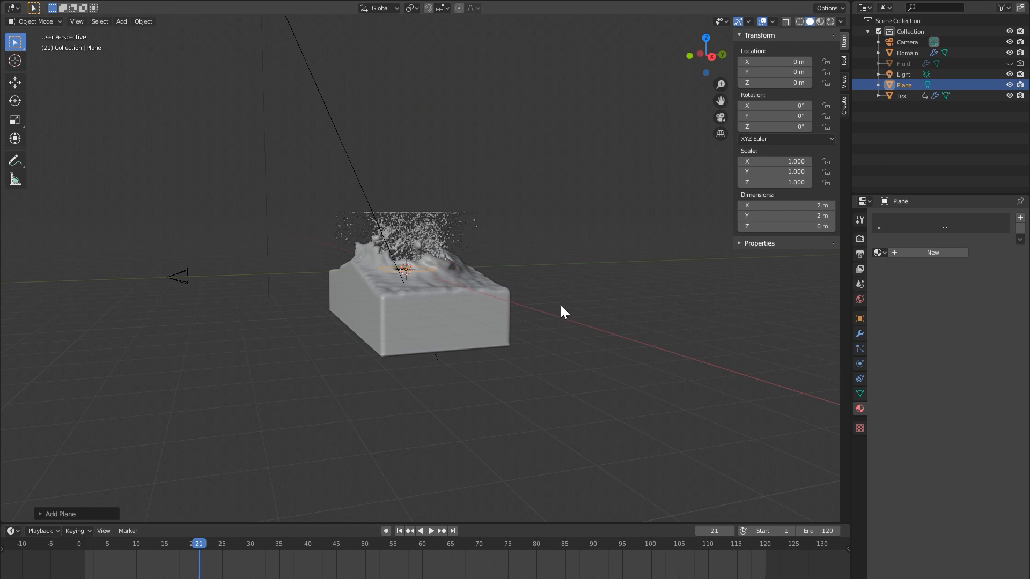
{"action": "middle_click_drag", "start_coordinate": [451, 274], "coordinate": [410, 299]}
{"action": "key", "text": "s"}
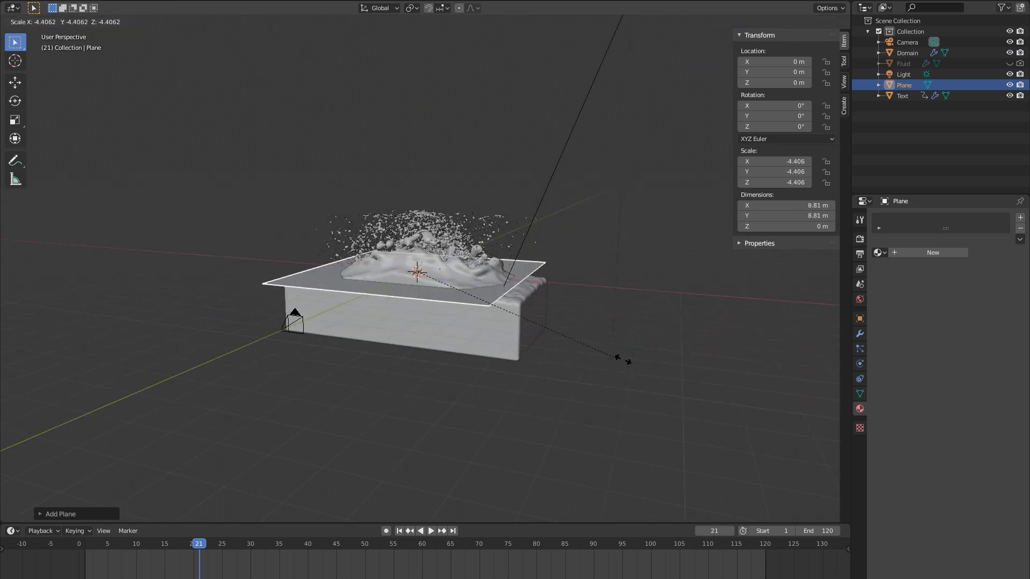
{"action": "left_click", "coordinate": [453, 425]}
- Lower the plane along Z to about -2.43 m so it sits beneath the fluid domain as a floor
{"action": "middle_click_drag", "start_coordinate": [457, 404], "coordinate": [426, 319]}
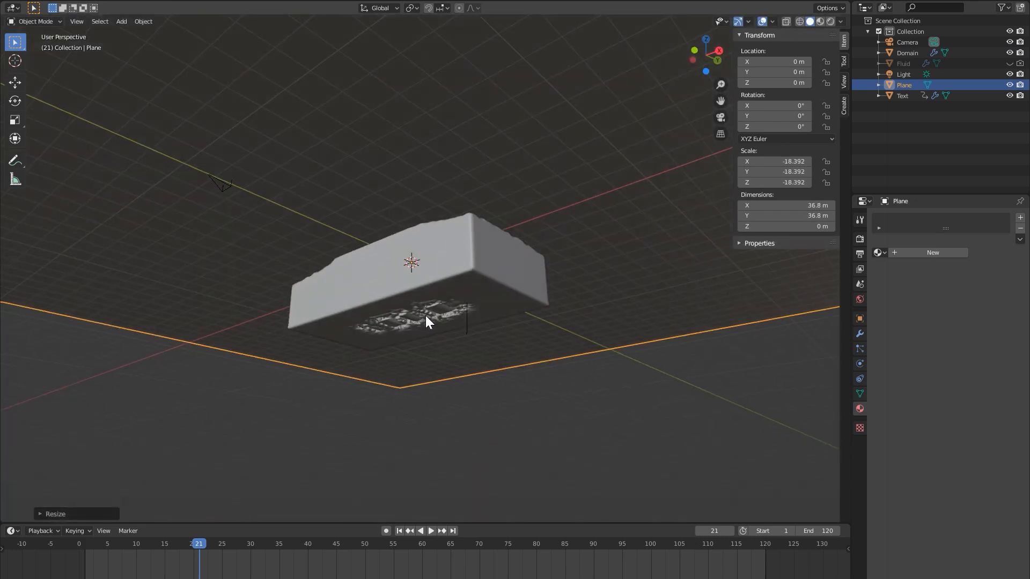
{"action": "key", "text": "g"}
{"action": "key", "text": "z"}
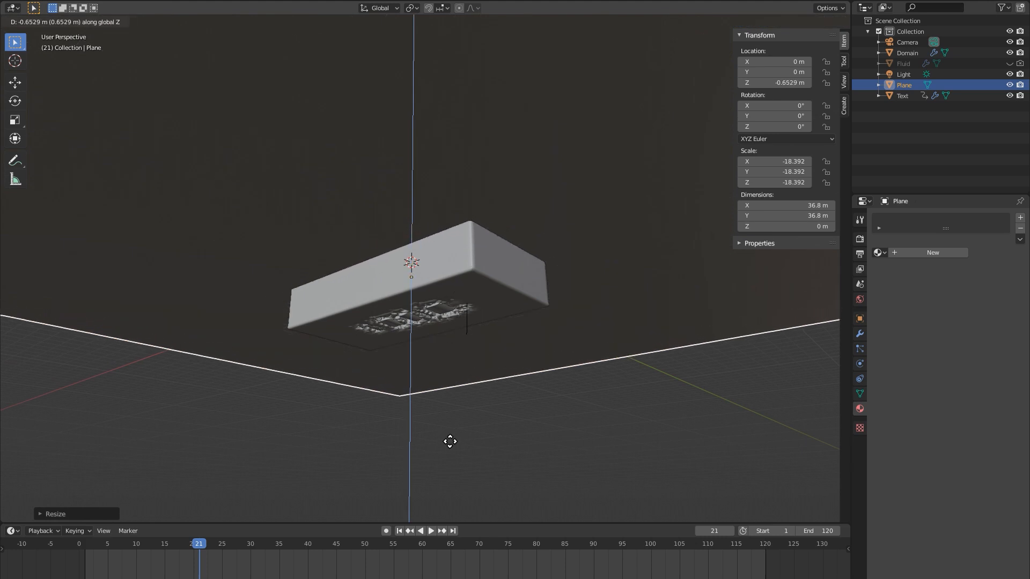
{"action": "left_click", "coordinate": [414, 311]}
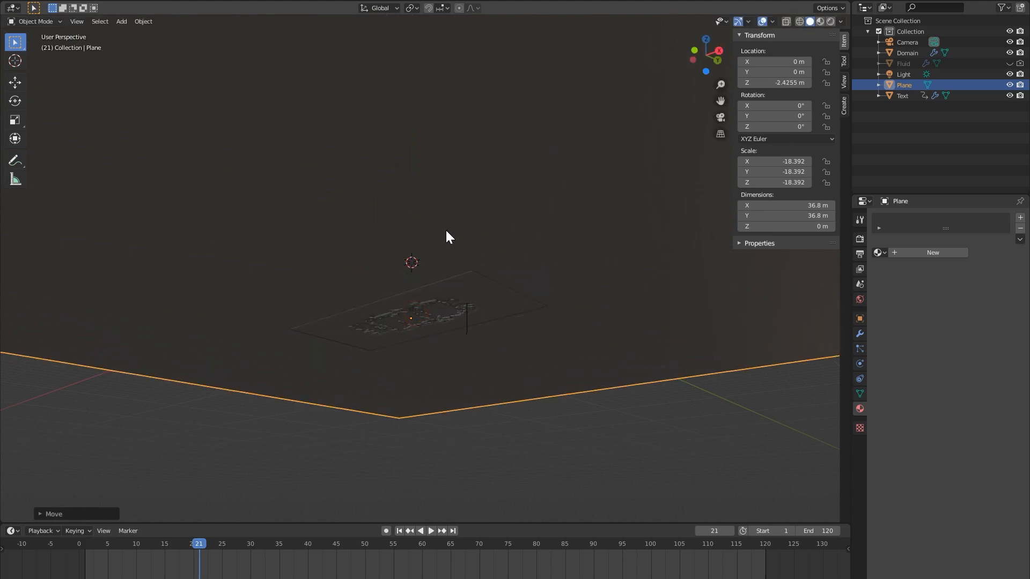
{"action": "middle_click_drag", "start_coordinate": [445, 228], "coordinate": [438, 270]}
{"action": "scroll", "coordinate": [522, 244], "scroll_direction": "down", "scroll_amount": 5}
- From the camera view, widen the floor plane along X to about 50 m
{"action": "key", "text": "KP_0"}
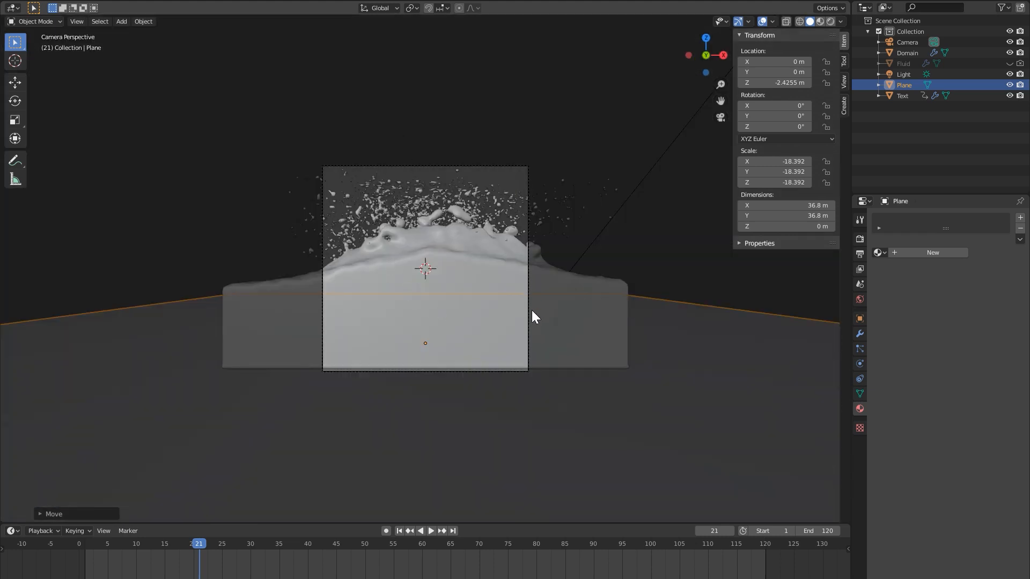
{"action": "key", "text": "s"}
{"action": "key", "text": "x"}
{"action": "left_click", "coordinate": [575, 317]}
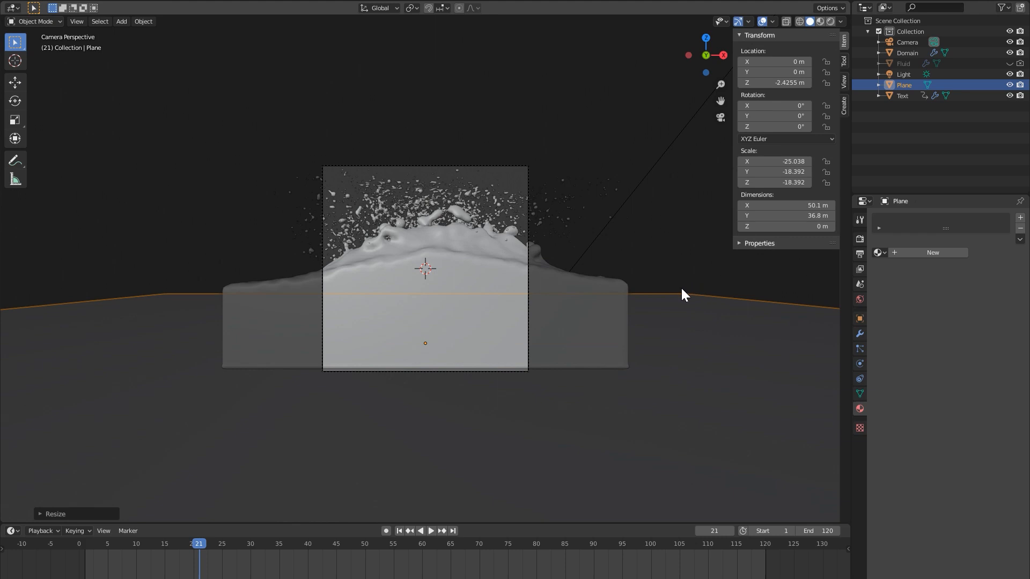
- Extrude the plane's far edge behind the fluid about 29 m upward along Z to form a back wall
{"action": "middle_click_drag", "start_coordinate": [681, 286], "coordinate": [526, 317]}
{"action": "scroll", "coordinate": [582, 308], "scroll_direction": "down", "scroll_amount": 4}
{"action": "key", "text": "Tab"}
{"action": "key", "text": "ctrl+Tab"}
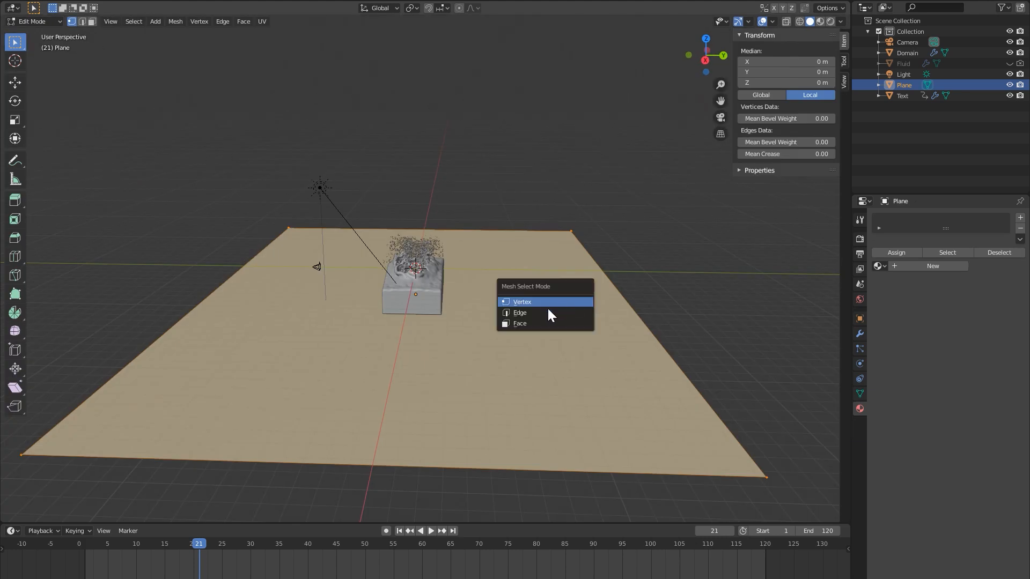
{"action": "left_click", "coordinate": [547, 308]}
{"action": "left_click", "coordinate": [622, 294]}
{"action": "scroll", "coordinate": [584, 315], "scroll_direction": "down", "scroll_amount": 4}
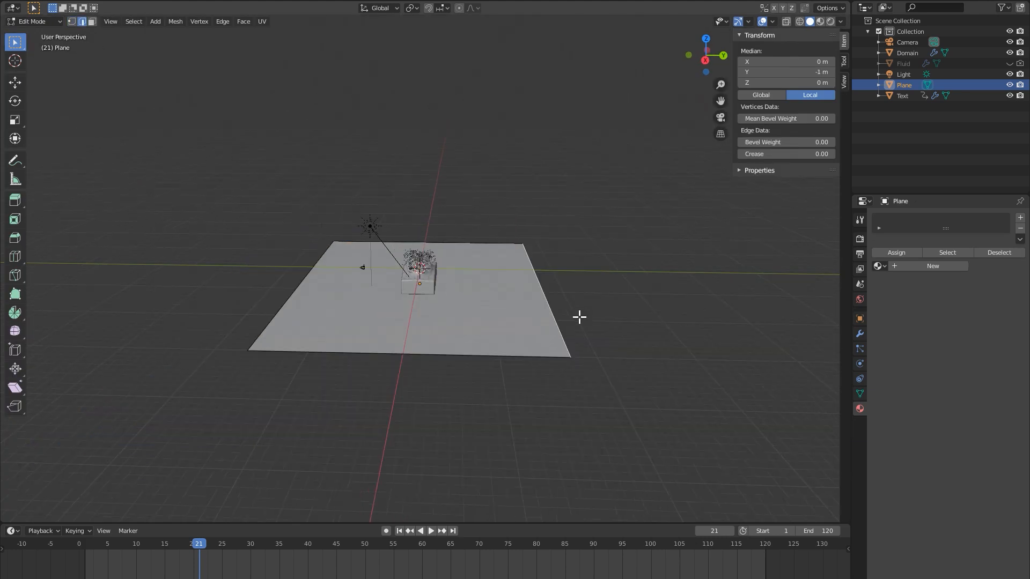
{"action": "key", "text": "e"}
{"action": "key", "text": "z"}
{"action": "left_click", "coordinate": [561, 171]}
{"action": "middle_click_drag", "start_coordinate": [437, 271], "coordinate": [457, 291]}
{"action": "key", "text": "Tab"}
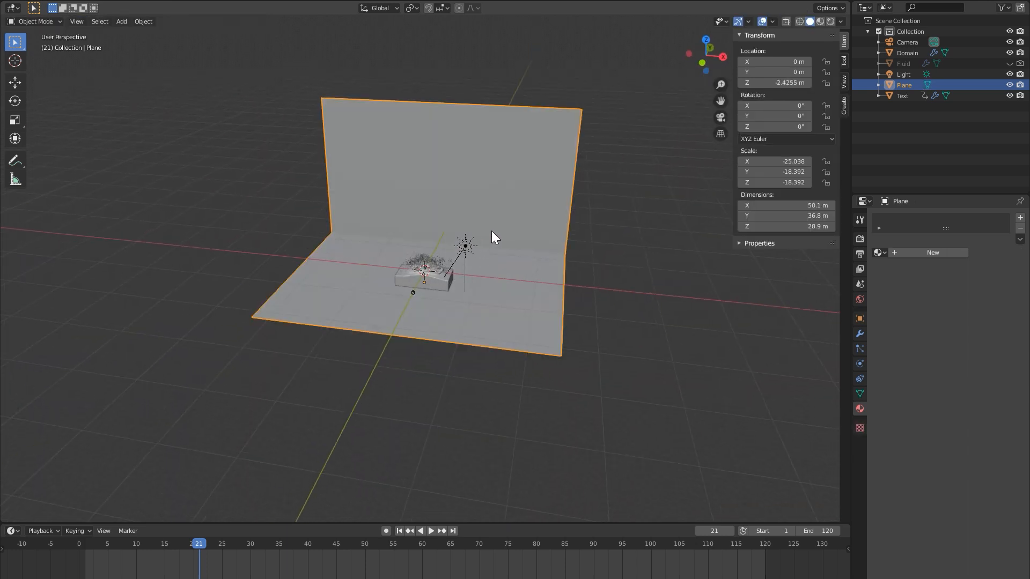
- Apply level 2 subdivision to the backdrop and insert a loop cut across its floor near the fluid to tighten the bend
{"action": "key", "text": "ctrl+2"}
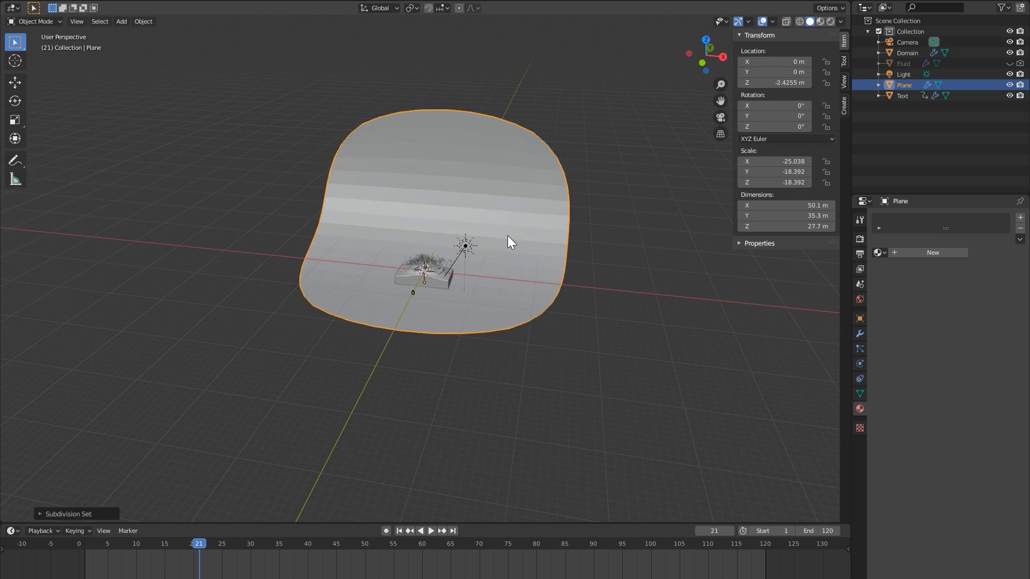
{"action": "middle_click_drag", "start_coordinate": [514, 262], "coordinate": [440, 254]}
{"action": "scroll", "coordinate": [466, 310], "scroll_direction": "up", "scroll_amount": 5}
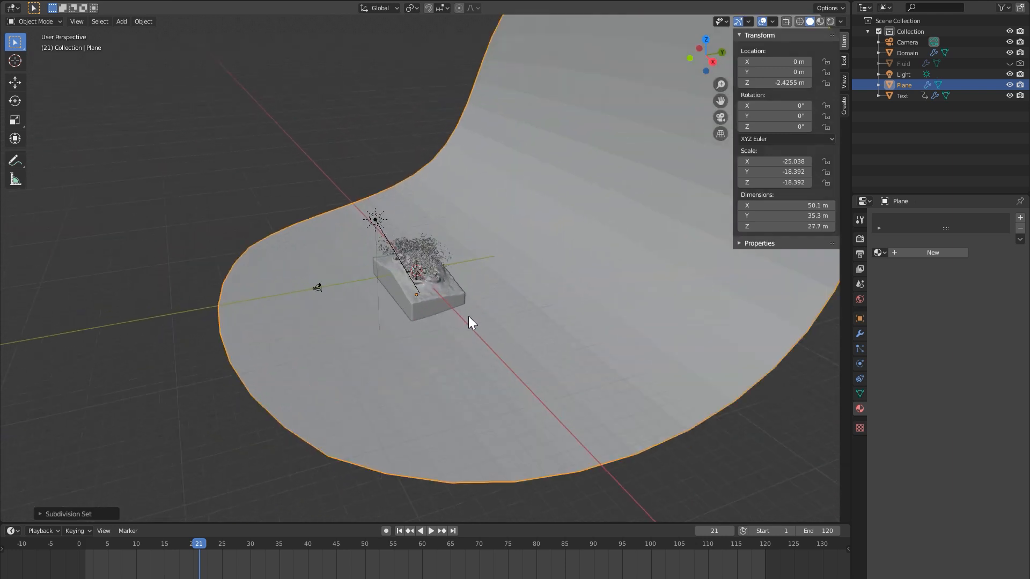
{"action": "key", "text": "Tab"}
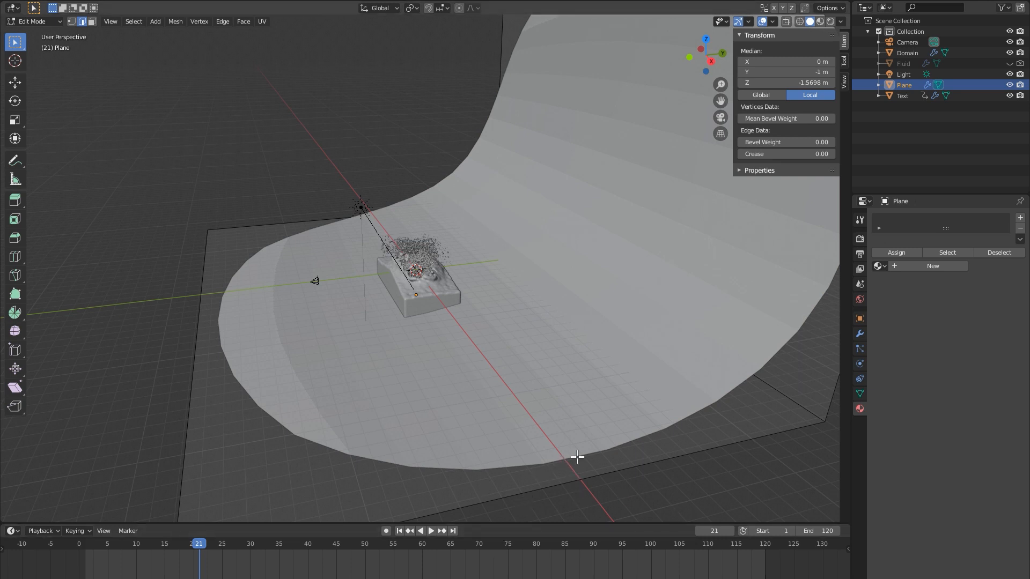
{"action": "left_click", "coordinate": [575, 477]}
{"action": "key", "text": "g"}
{"action": "key", "text": "g"}
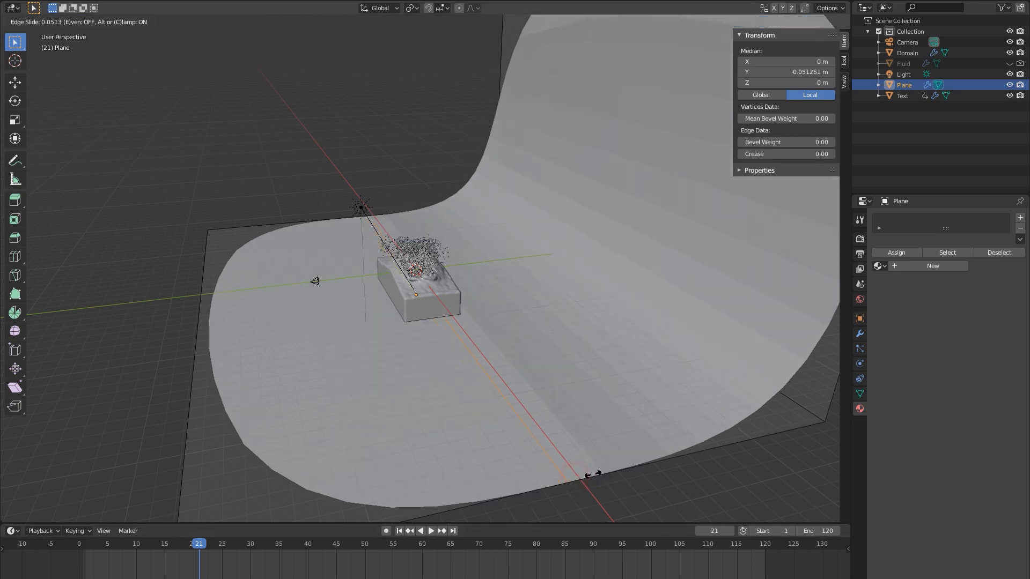
{"action": "left_click", "coordinate": [629, 475]}
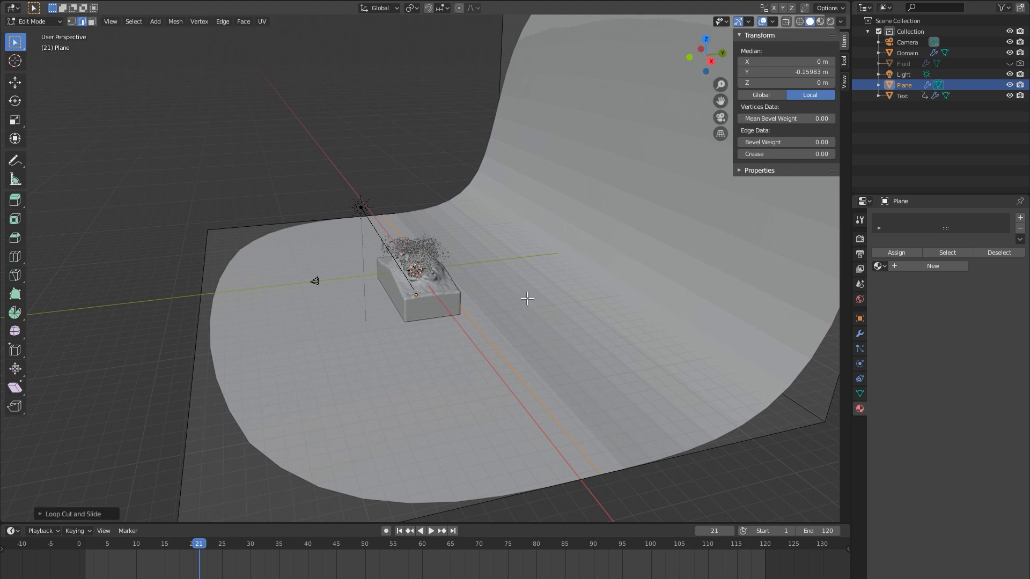
- Leave mesh editing and shade the backdrop smooth
{"action": "key", "text": "Tab"}
{"action": "key", "text": "F3"}
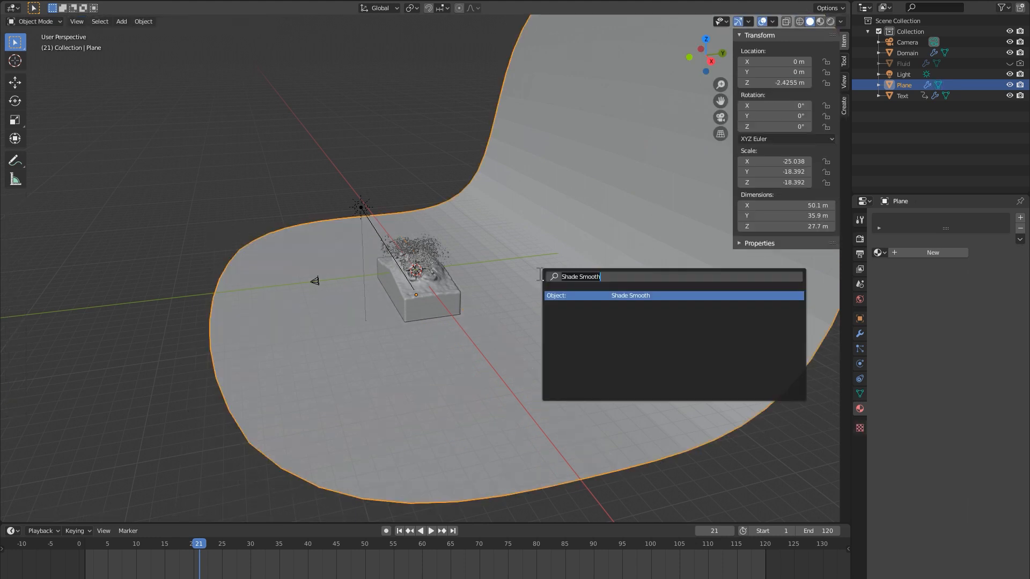
{"action": "key", "text": "Return"}
- Add two lengthwise loop cuts through the backdrop and scale them apart along X to sharpen its side edges
{"action": "mouse_move", "coordinate": [533, 269]}
{"action": "middle_mouse_down"}
{"action": "mouse_move", "coordinate": [515, 268]}
{"action": "mouse_move", "coordinate": [524, 282]}
{"action": "middle_mouse_up"}
{"action": "scroll", "coordinate": [461, 285], "scroll_direction": "down", "scroll_amount": 5}
{"action": "key", "text": "Tab"}
{"action": "key", "text": "ctrl+r"}
{"action": "scroll", "coordinate": [421, 324], "scroll_direction": "up", "scroll_amount": 1}
{"action": "left_click", "coordinate": [418, 325]}
{"action": "right_click", "coordinate": [414, 324]}
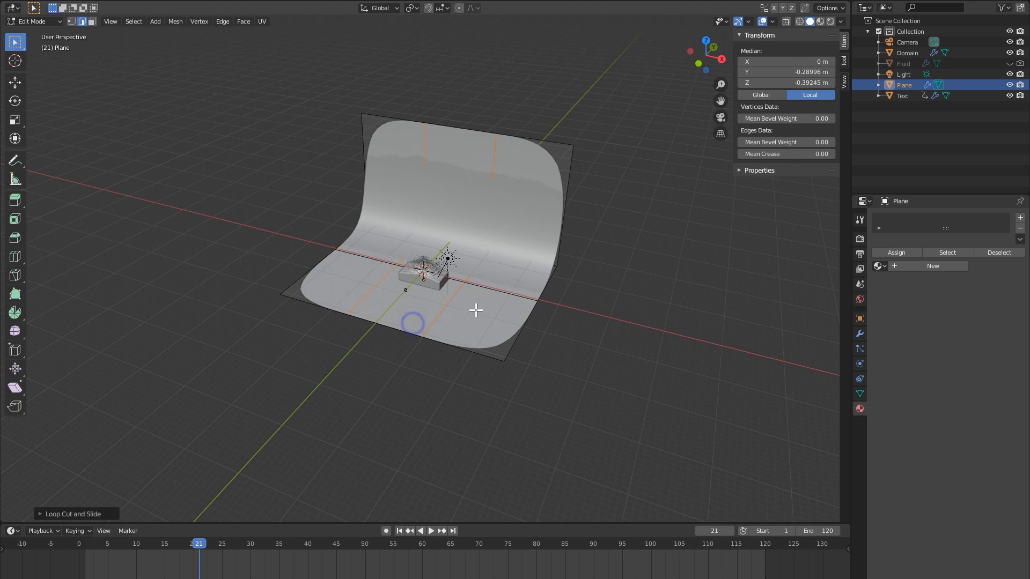
{"action": "key", "text": "s"}
{"action": "key", "text": "x"}
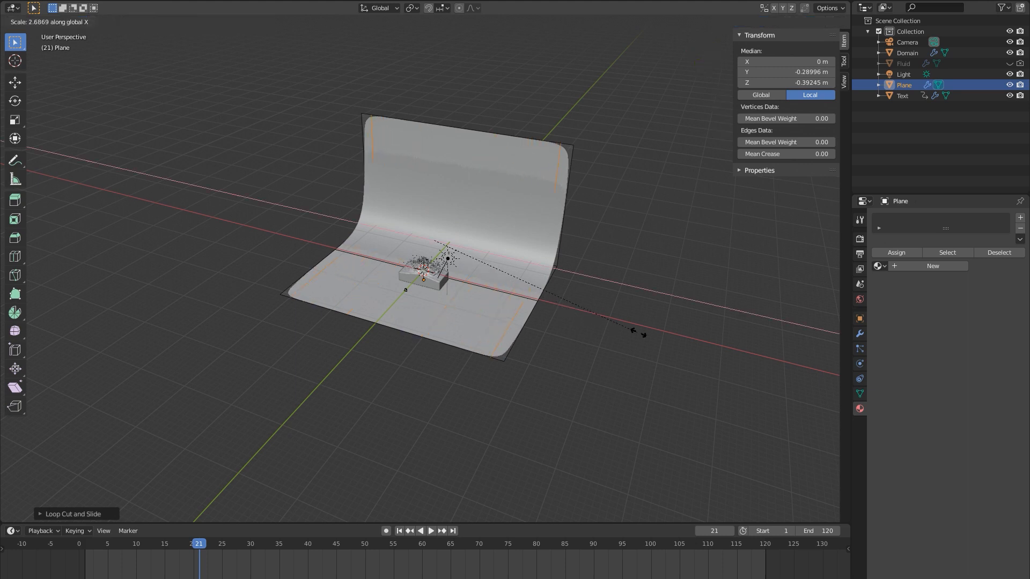
{"action": "left_click", "coordinate": [655, 338]}
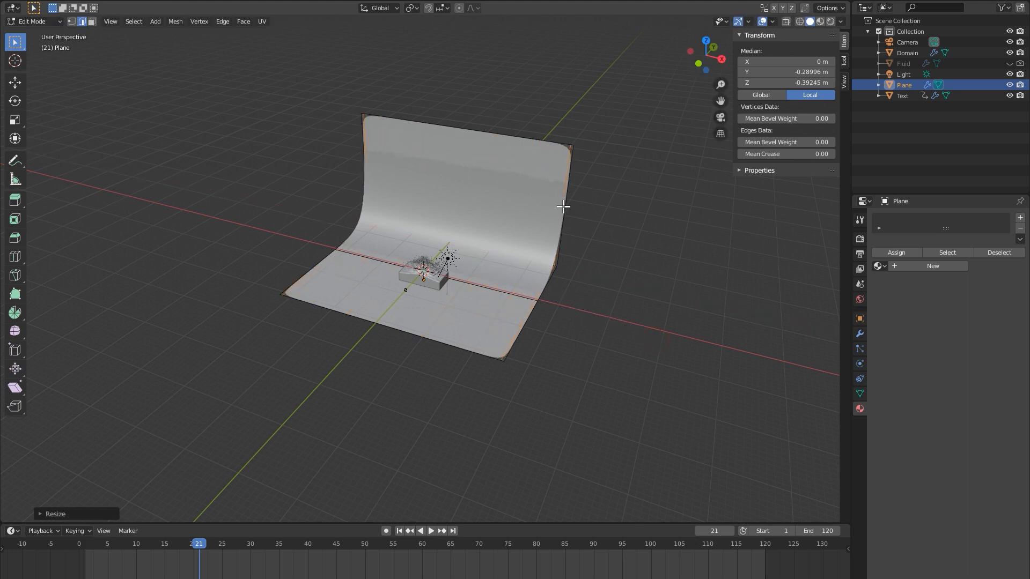
- Insert loop cuts close to the wall's upper edge and the floor's front edge to square off the backdrop's corners
{"action": "left_click", "coordinate": [570, 203], "text": "alt"}
{"action": "key", "text": "g"}
{"action": "key", "text": "g"}
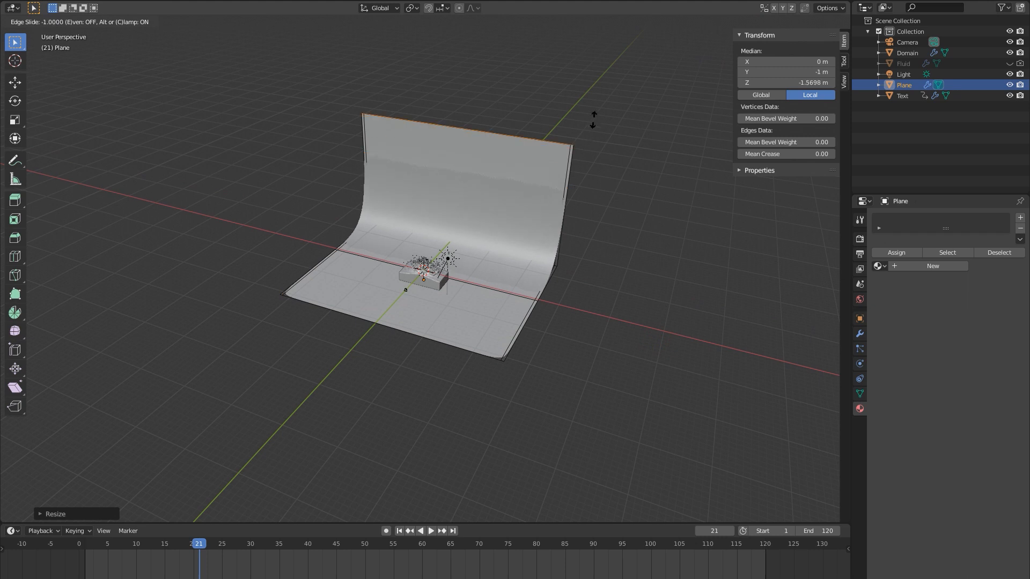
{"action": "left_click", "coordinate": [584, 148]}
{"action": "key", "text": "ctrl+r"}
{"action": "left_click", "coordinate": [508, 326]}
{"action": "left_click", "coordinate": [497, 357]}
{"action": "key", "text": "Tab"}
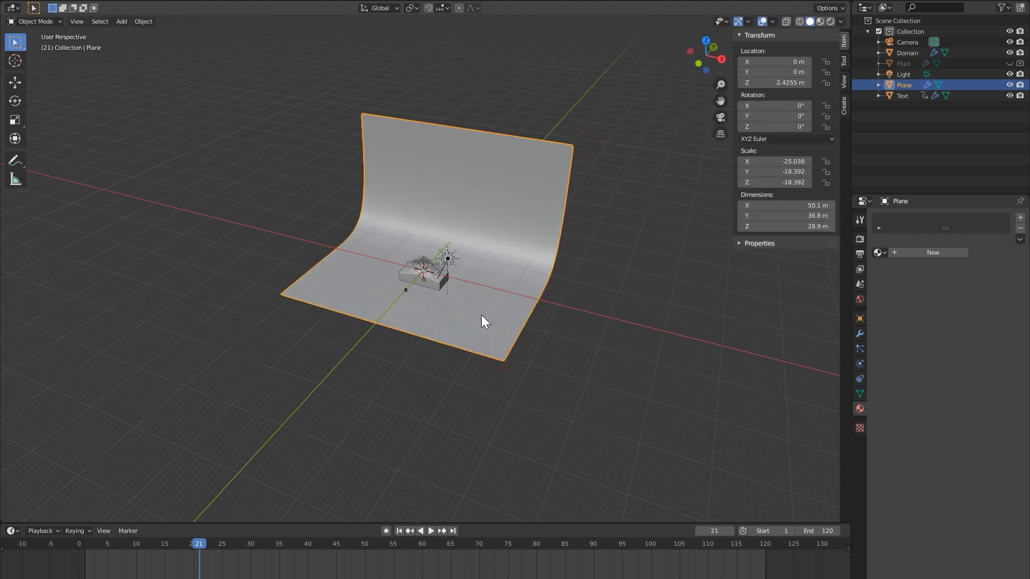
- From the camera view, give the backdrop a new material with a red base color of R 0.8, G 0, B 0.004
{"action": "key", "text": "KP_0"}
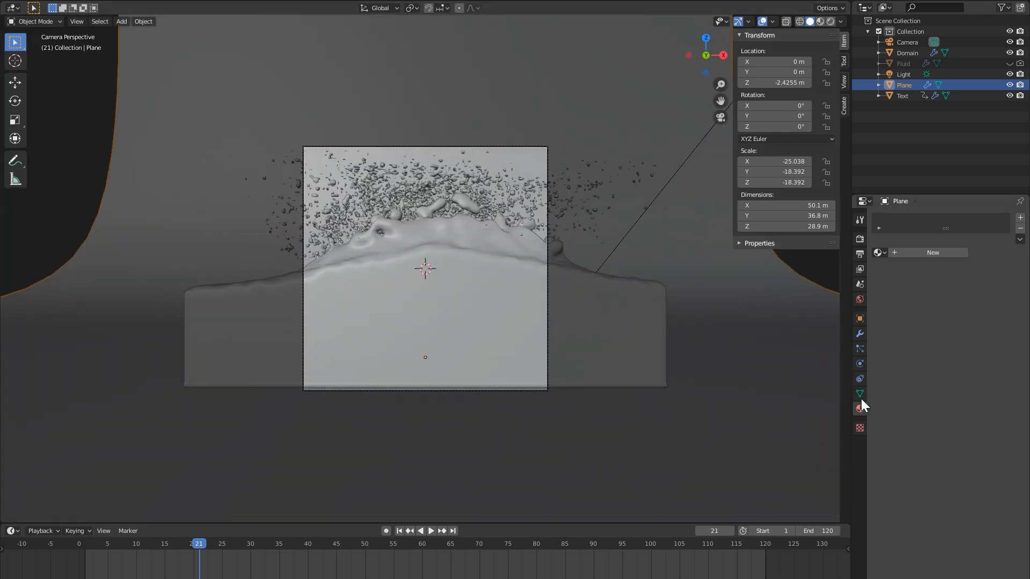
{"action": "left_click", "coordinate": [912, 253]}
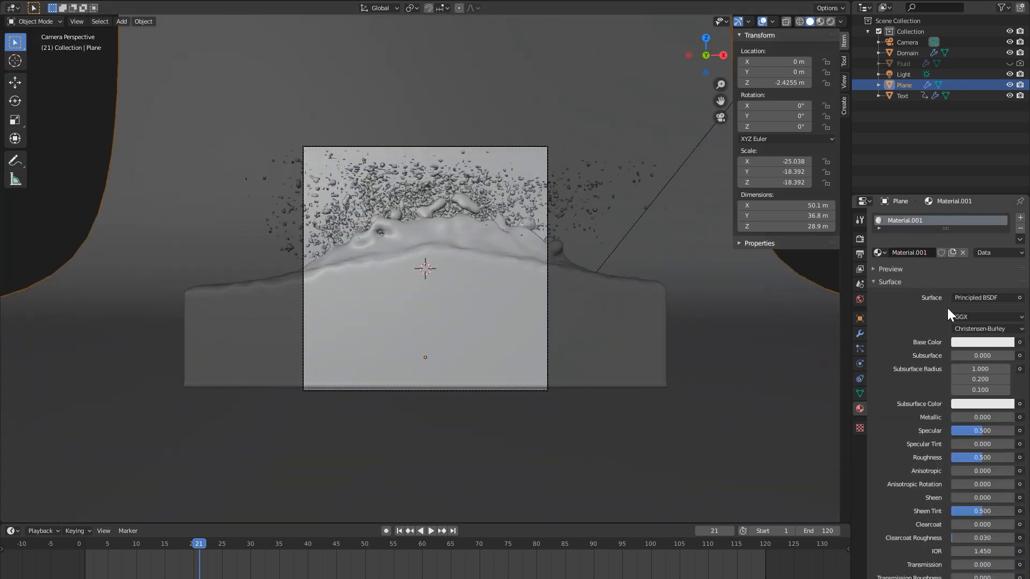
{"action": "left_click", "coordinate": [964, 342]}
{"action": "left_click_drag", "start_coordinate": [957, 253], "coordinate": [961, 266]}
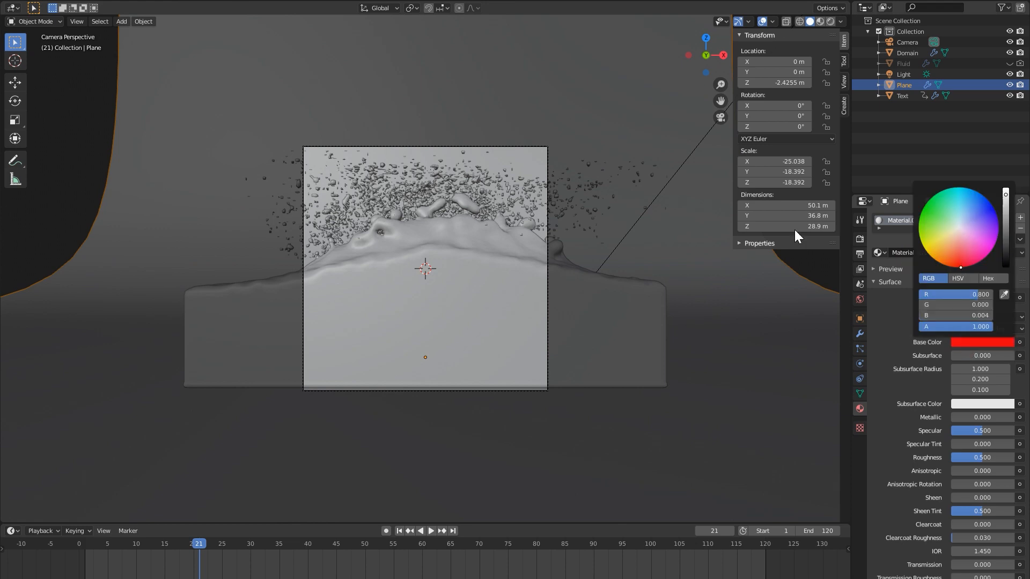
- Preview the scene in rendered shading and set the backdrop material's specular to 0
{"action": "left_click", "coordinate": [830, 21]}
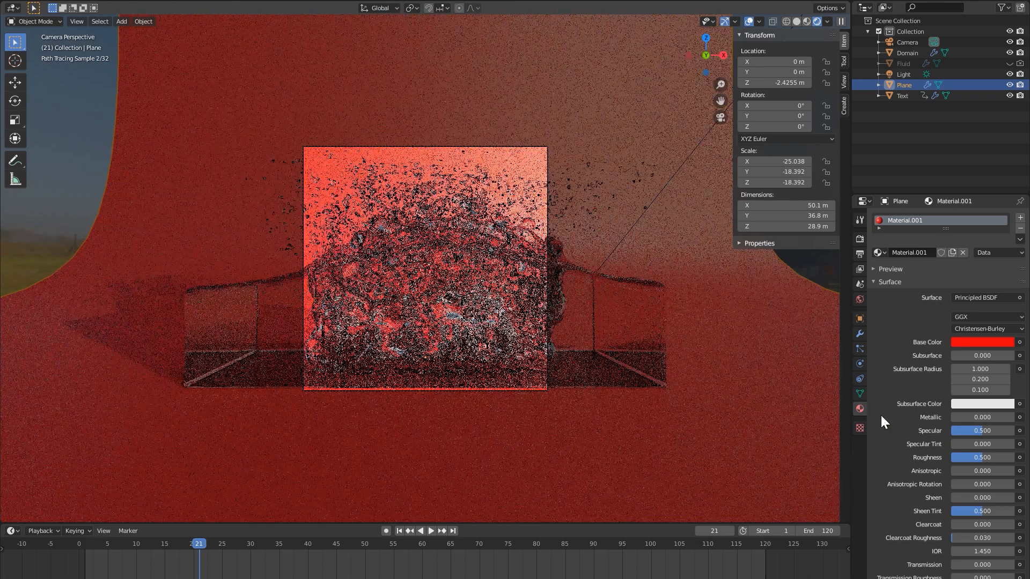
{"action": "left_click", "coordinate": [982, 431]}
{"action": "type", "text": "0"}
{"action": "key", "text": "Return"}
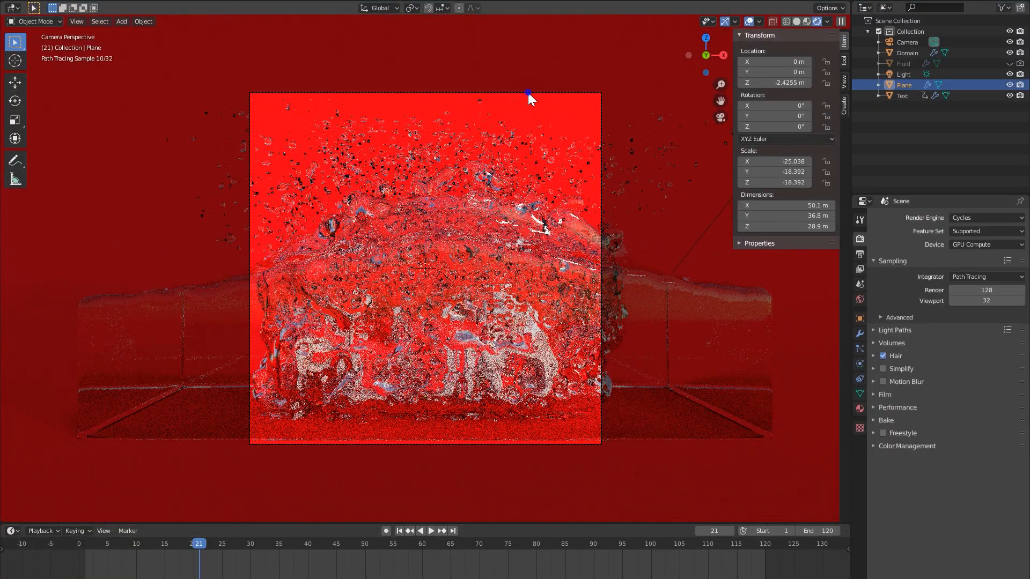
- Move the camera closer to the fluid along its local Z axis, to about -8.9 m on Y, and preview the rendered result
{"action": "left_click", "coordinate": [527, 93]}
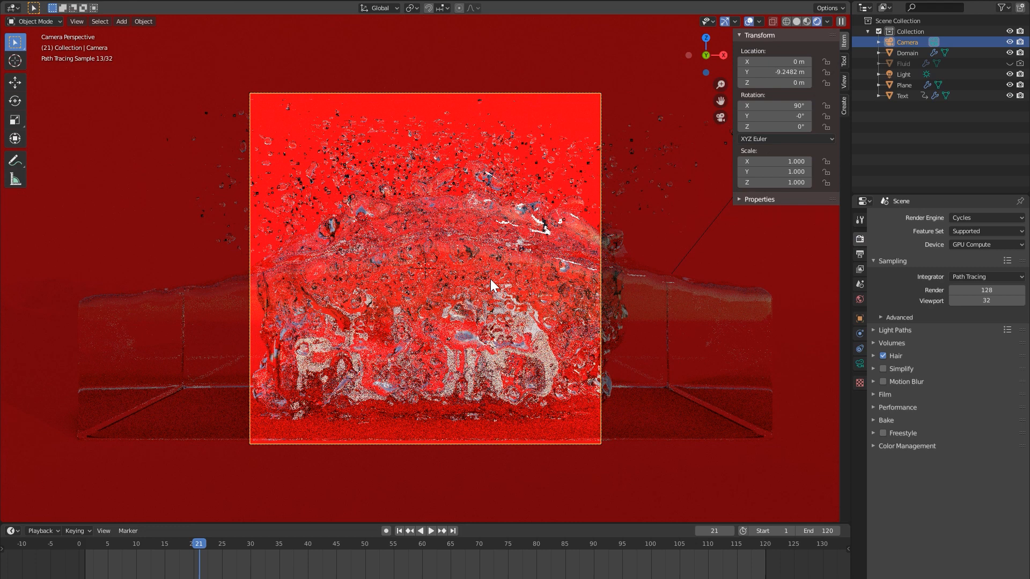
{"action": "key", "text": "g"}
{"action": "key", "text": "z"}
{"action": "key", "text": "z"}
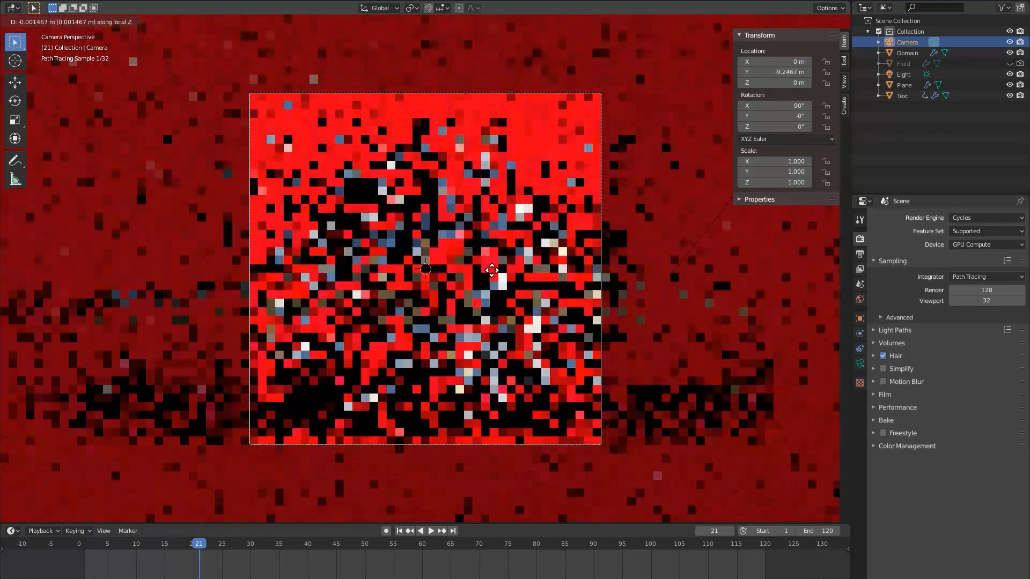
{"action": "scroll", "coordinate": [191, 197], "scroll_direction": "down", "scroll_amount": 4}
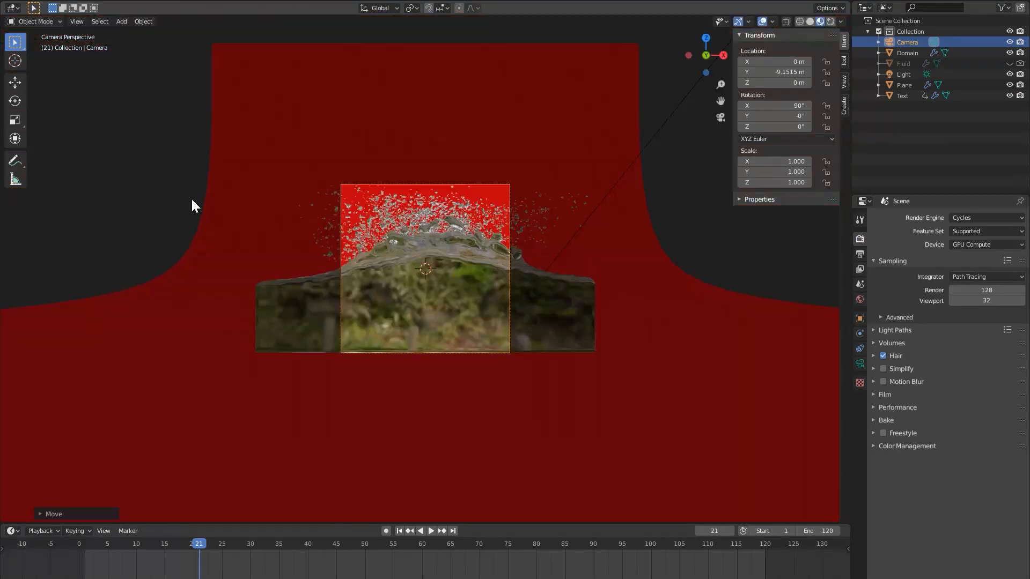
{"action": "scroll", "coordinate": [468, 363], "scroll_direction": "up", "scroll_amount": 2}
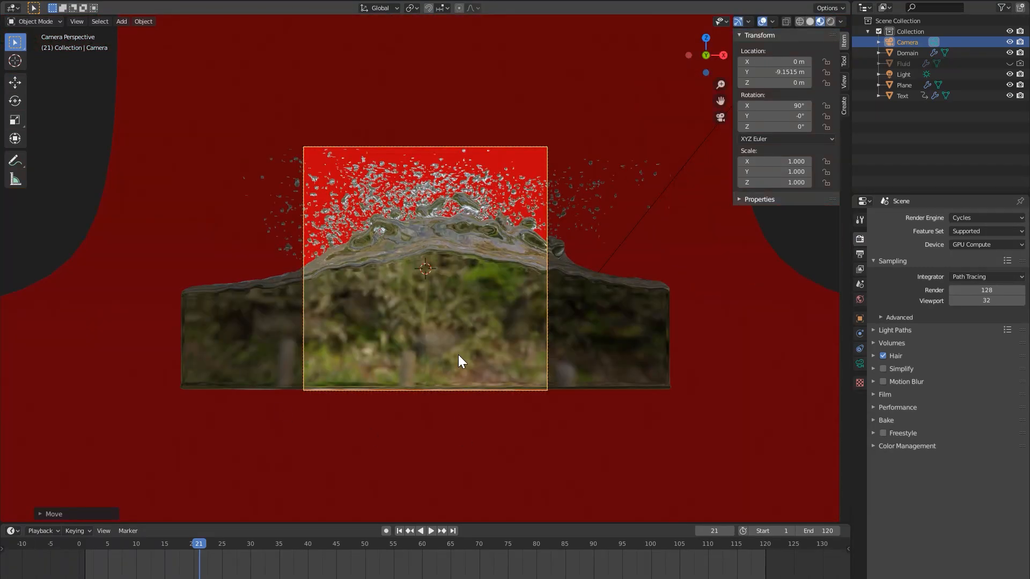
{"action": "scroll", "coordinate": [459, 353], "scroll_direction": "up", "scroll_amount": 2}
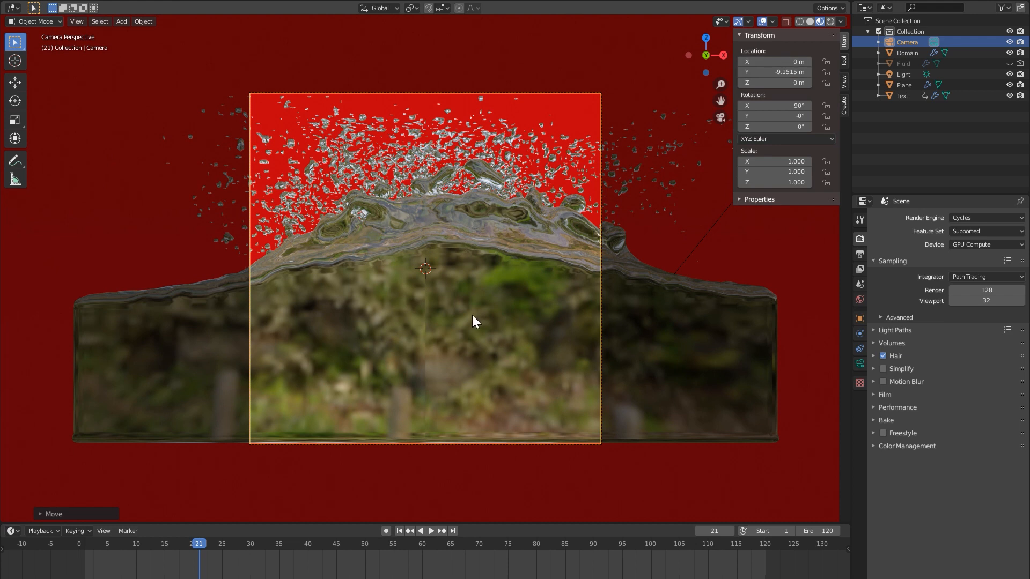
{"action": "key", "text": "g"}
{"action": "key", "text": "z"}
{"action": "key", "text": "z"}
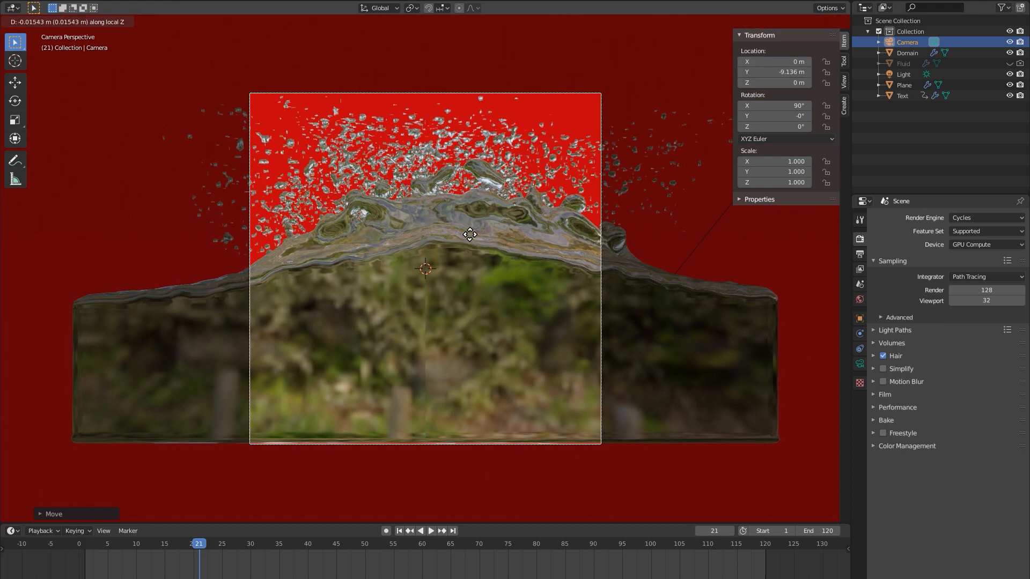
{"action": "left_click", "coordinate": [443, 27]}
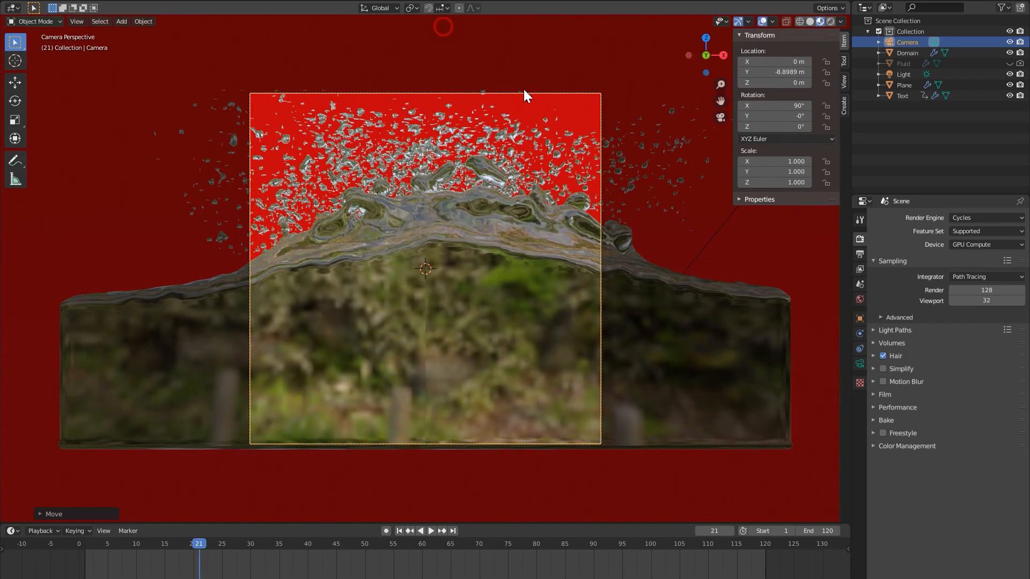
{"action": "left_click", "coordinate": [827, 19]}
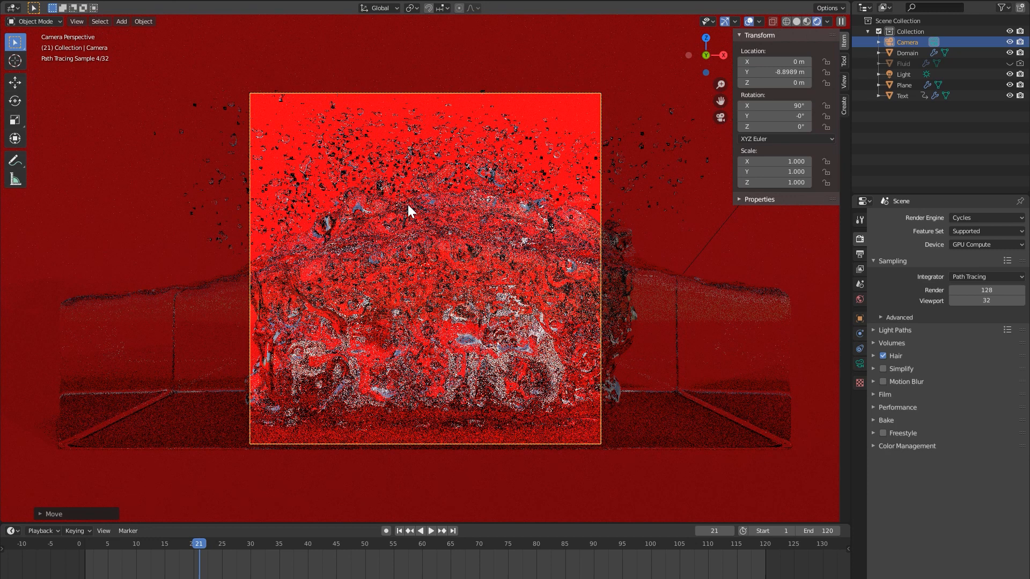
- Limit the rendered preview to the camera frame, check the splash at frame 19, and return to solid shading
{"action": "key", "text": "ctrl+b"}
{"action": "left_click_drag", "start_coordinate": [235, 80], "coordinate": [612, 453]}
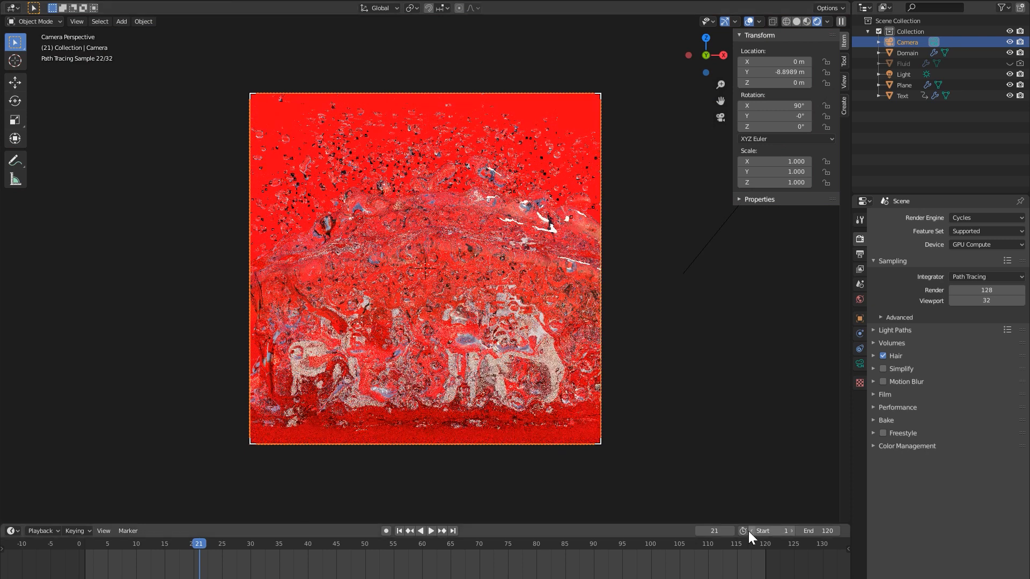
{"action": "left_click", "coordinate": [698, 530]}
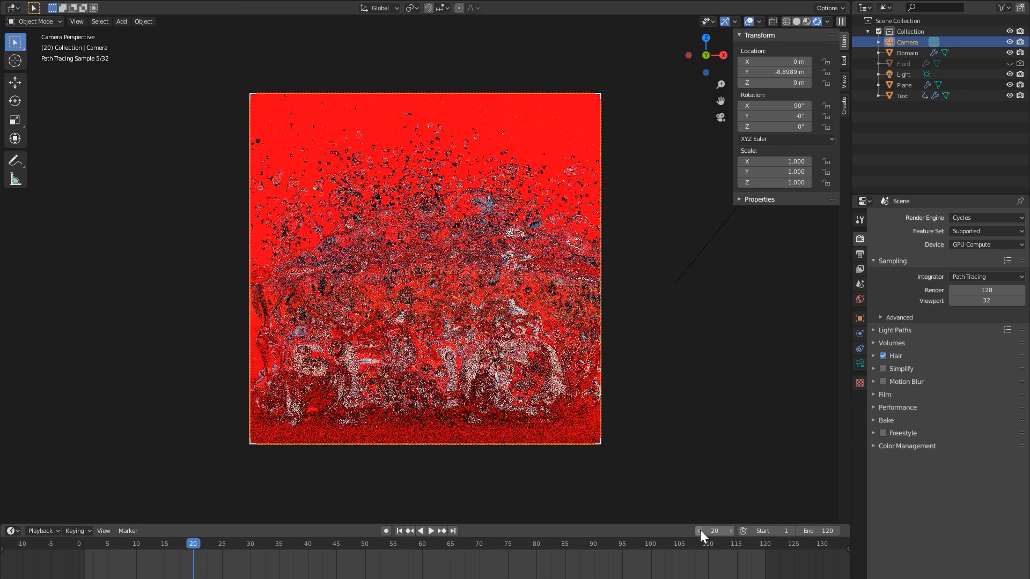
{"action": "left_click", "coordinate": [698, 530]}
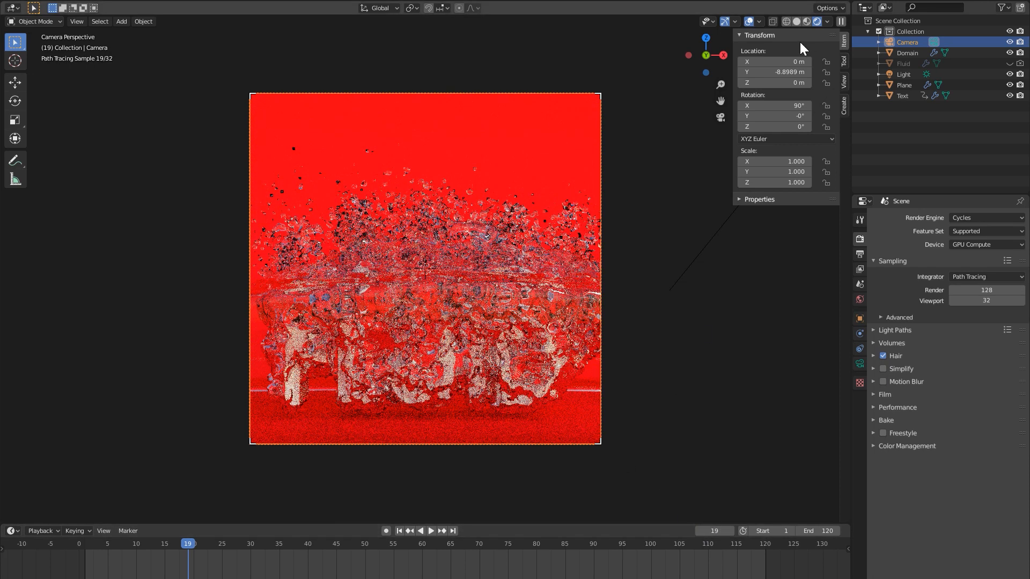
{"action": "left_click", "coordinate": [797, 21]}
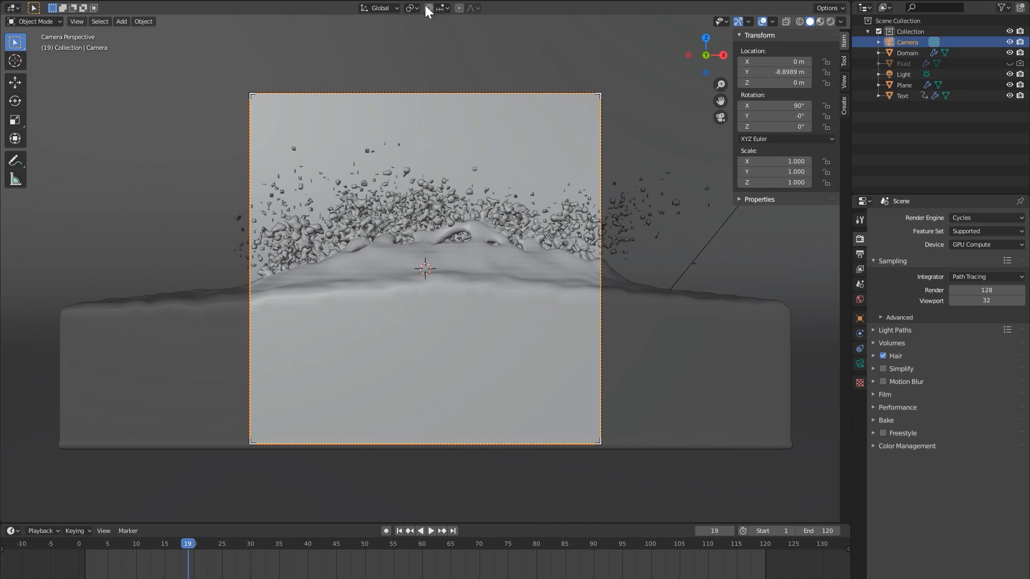
- Switch to the Shading workspace in camera view and display the World shader nodes
{"action": "left_click", "coordinate": [339, 0]}
{"action": "middle_click_drag", "start_coordinate": [407, 266], "coordinate": [439, 249]}
{"action": "key", "text": "KP_0"}
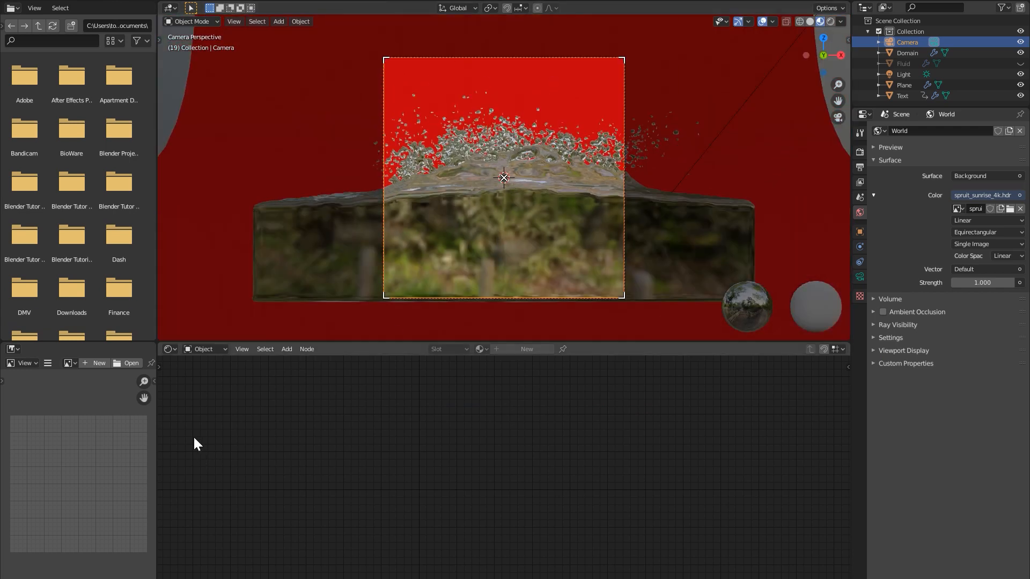
{"action": "left_click", "coordinate": [210, 350]}
{"action": "left_click", "coordinate": [214, 373]}
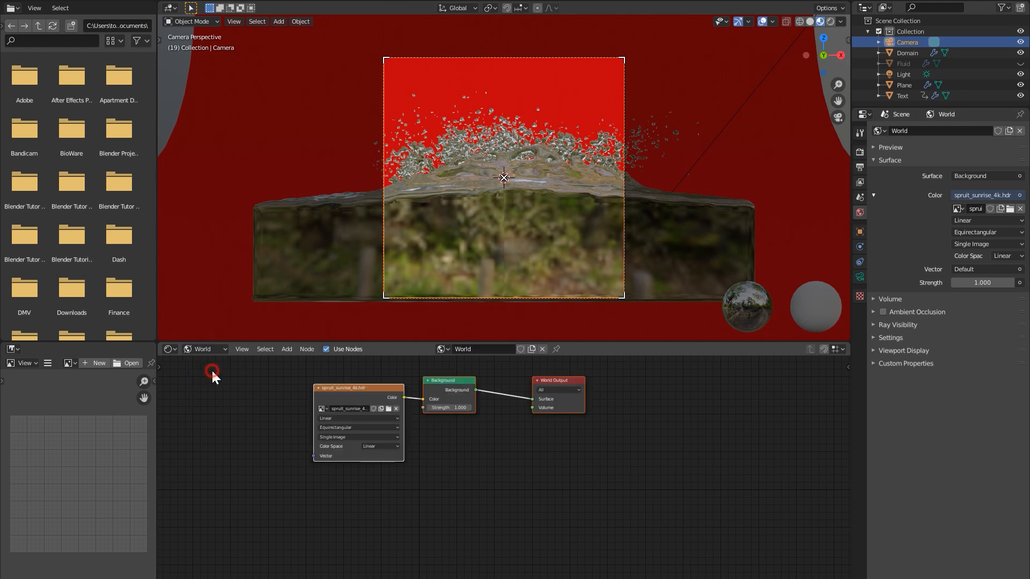
- Add Texture Coordinate and Mapping nodes to the spruit_sunrise_4k.hdr environment texture with Node Wrangler
{"action": "scroll", "coordinate": [387, 407], "scroll_direction": "up", "scroll_amount": 1}
{"action": "left_click_drag", "start_coordinate": [436, 367], "coordinate": [498, 378]}
{"action": "left_click", "coordinate": [475, 374]}
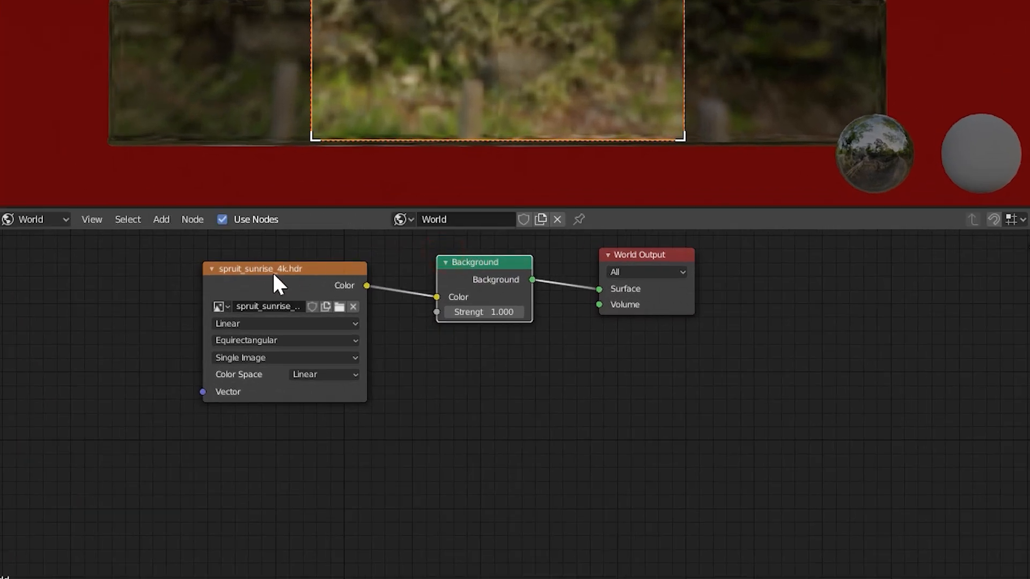
{"action": "left_click_drag", "start_coordinate": [273, 273], "coordinate": [279, 268]}
{"action": "scroll", "coordinate": [248, 300], "scroll_direction": "down", "scroll_amount": 1}
{"action": "middle_click_drag", "start_coordinate": [250, 304], "coordinate": [347, 306]}
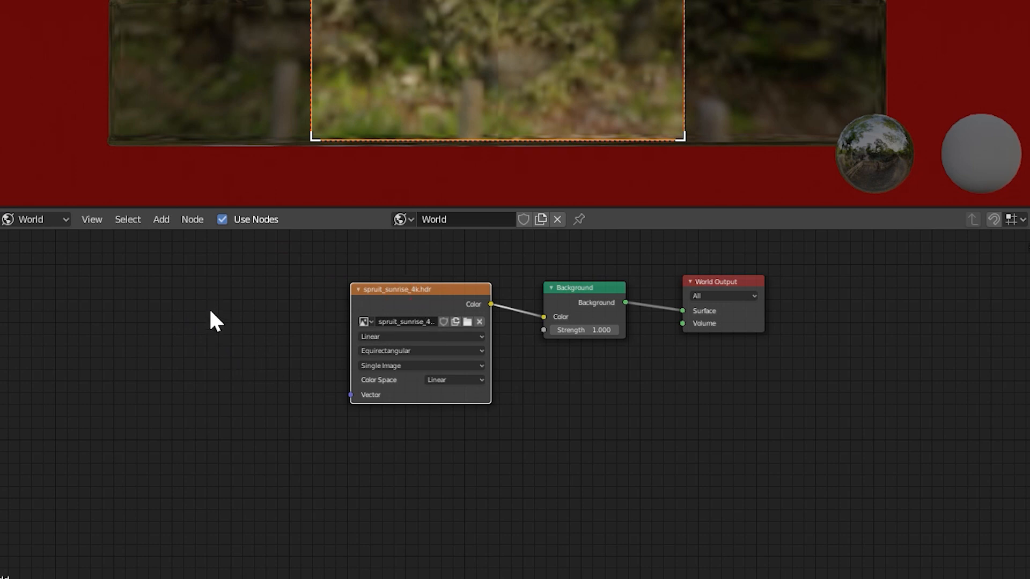
{"action": "key", "text": "ctrl+t"}
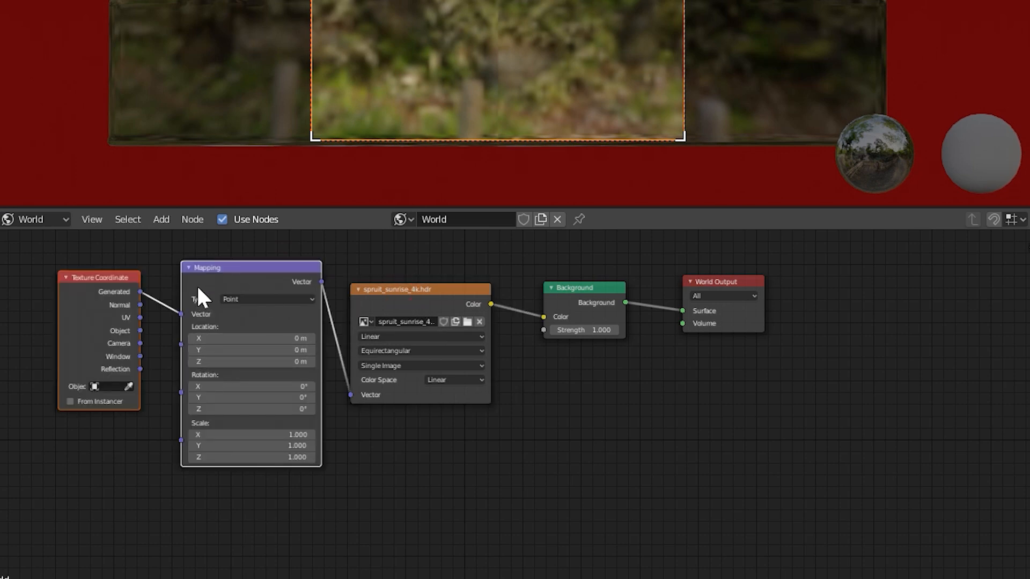
{"action": "left_click_drag", "start_coordinate": [235, 278], "coordinate": [213, 279]}
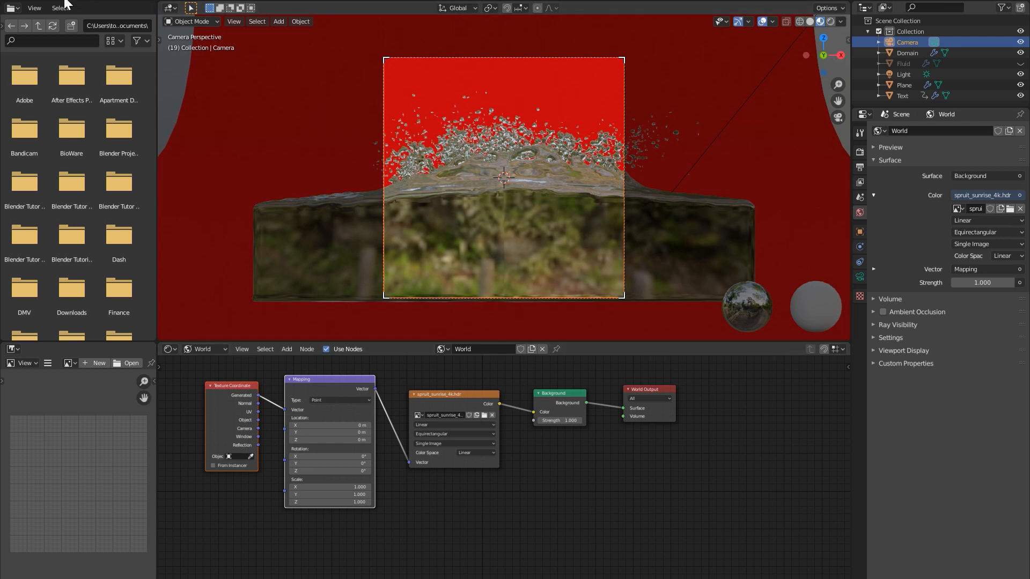
- Look up "node" among the preferences' add-ons to check that Node Wrangler is enabled
{"action": "left_click", "coordinate": [38, 1]}
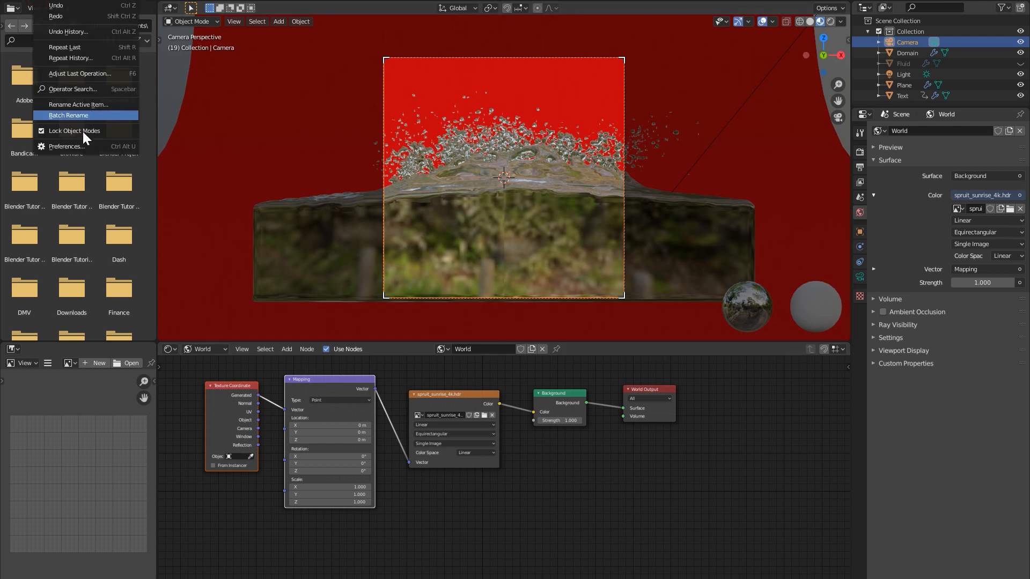
{"action": "left_click", "coordinate": [106, 150]}
{"action": "left_click", "coordinate": [633, 186]}
{"action": "type", "text": "node"}
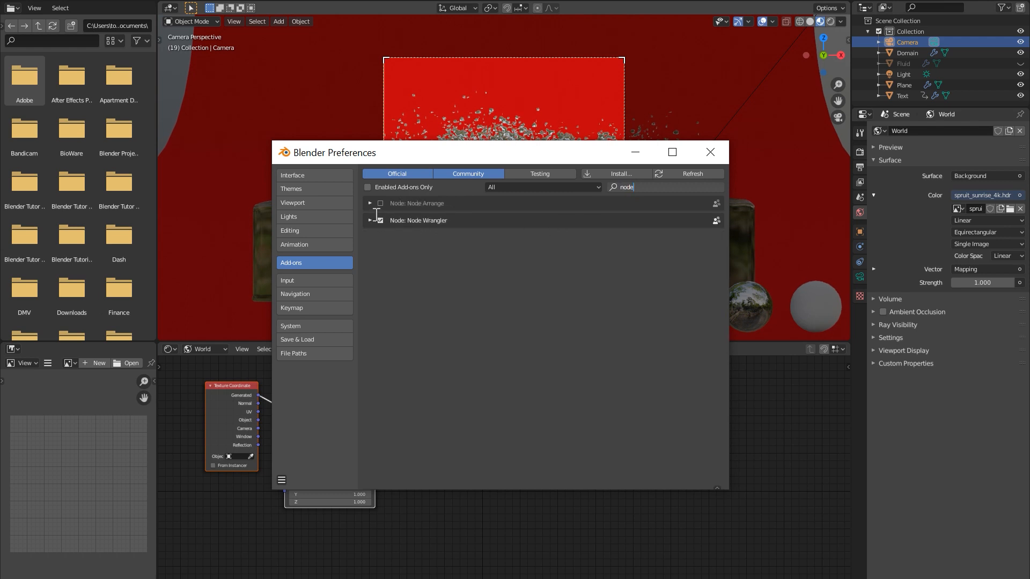
{"action": "left_click_drag", "start_coordinate": [558, 157], "coordinate": [527, 155]}
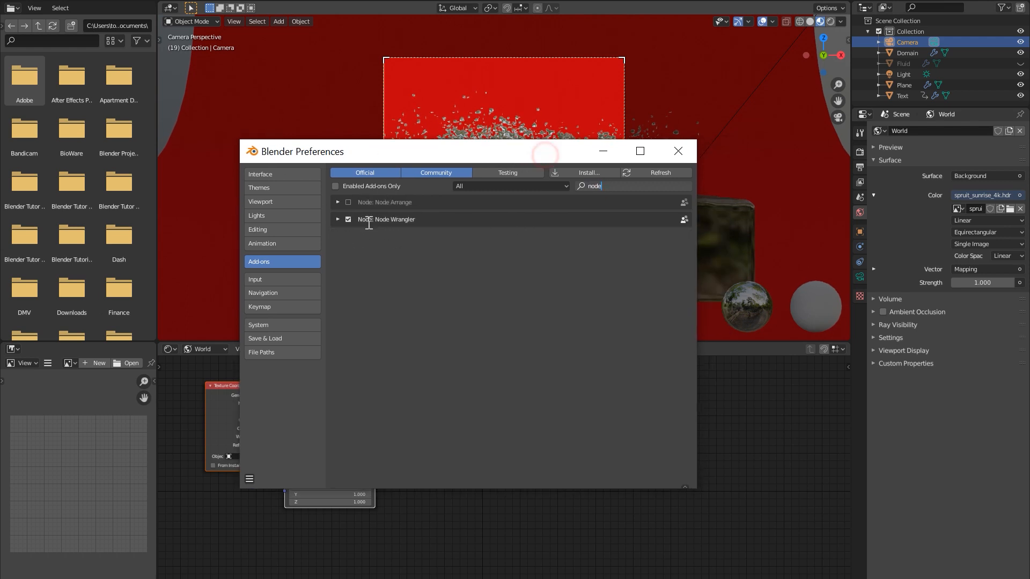
{"action": "left_click", "coordinate": [337, 220]}
{"action": "left_click", "coordinate": [336, 220]}
{"action": "left_click", "coordinate": [337, 219]}
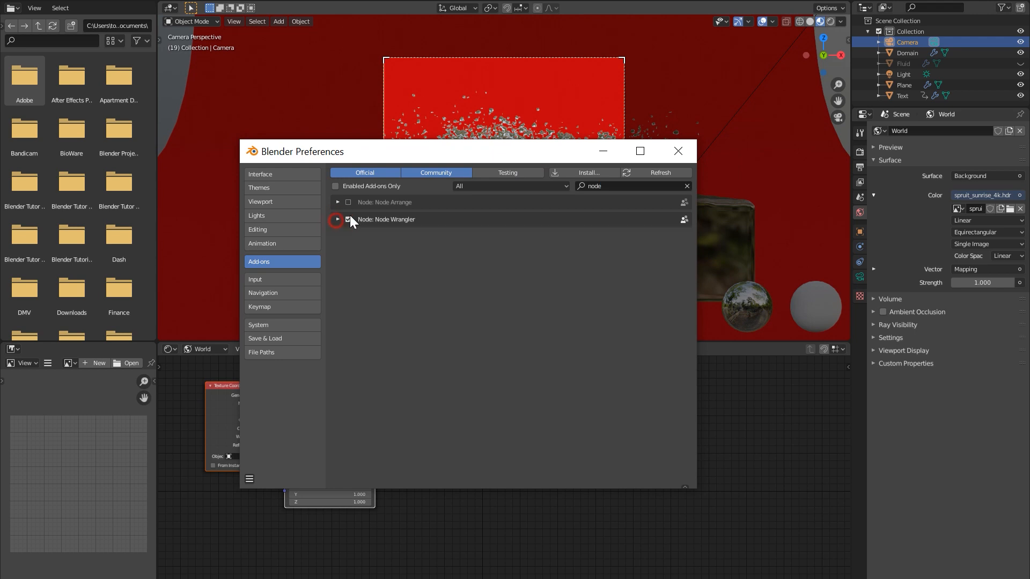
{"action": "left_click", "coordinate": [682, 152]}
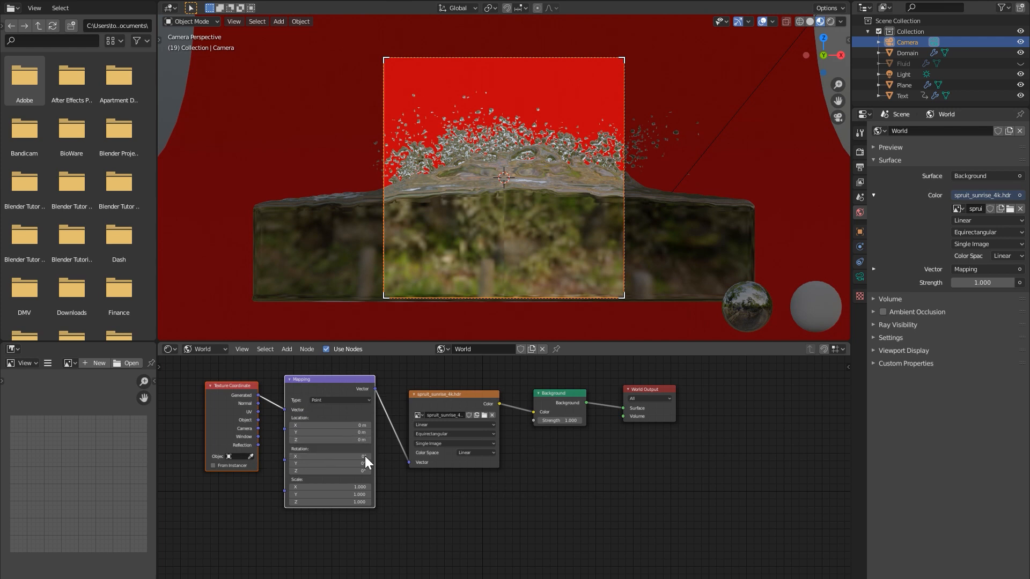
- Rotate the HDRI to 230° on Z in the Mapping node from the camera view, and set the render engine to Cycles
{"action": "scroll", "coordinate": [365, 454], "scroll_direction": "up", "scroll_amount": 1}
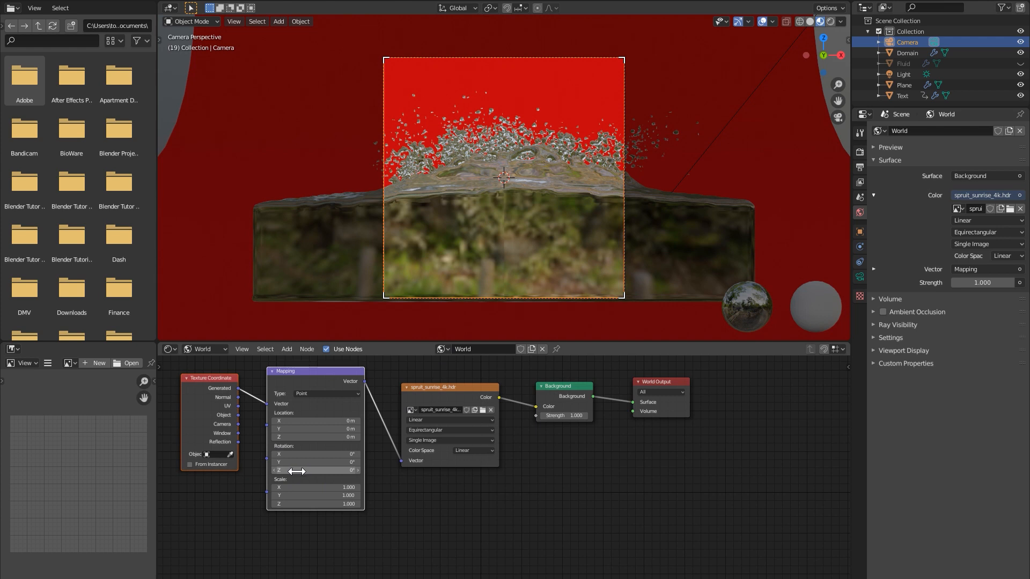
{"action": "left_click_drag", "start_coordinate": [290, 470], "coordinate": [327, 470]}
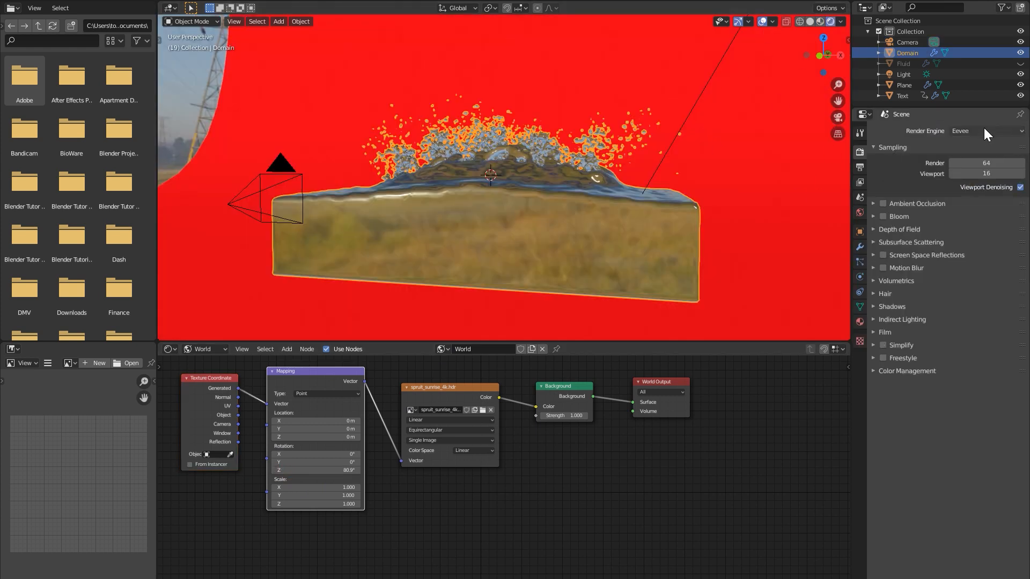
{"action": "left_click", "coordinate": [982, 130]}
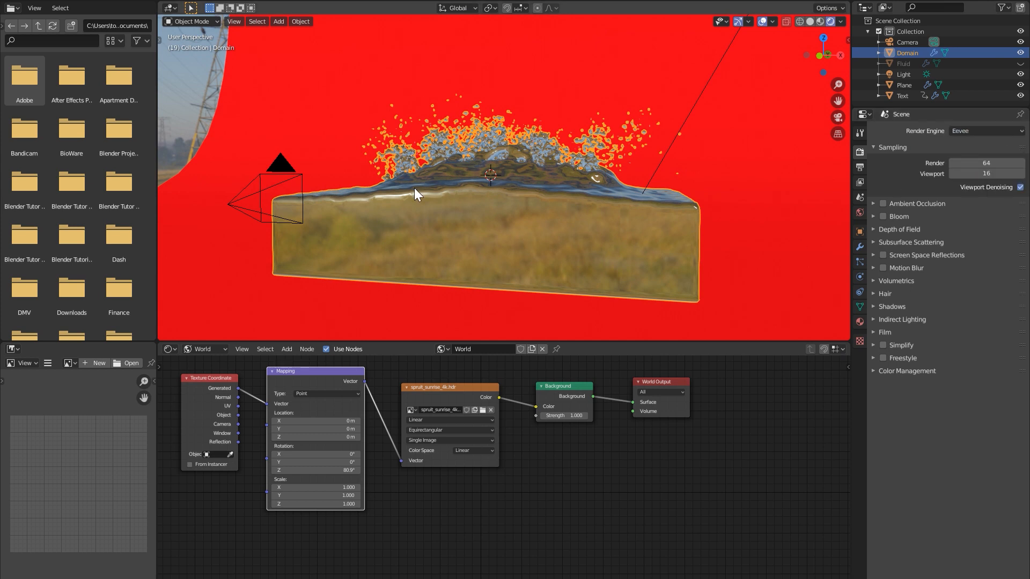
{"action": "scroll", "coordinate": [536, 231], "scroll_direction": "down", "scroll_amount": 6}
{"action": "scroll", "coordinate": [499, 204], "scroll_direction": "up", "scroll_amount": 4}
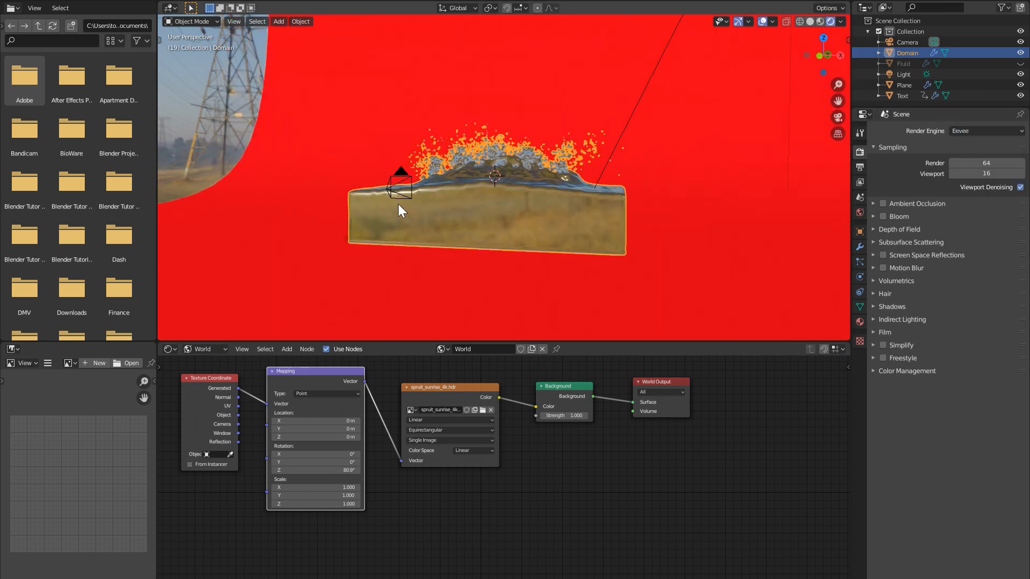
{"action": "scroll", "coordinate": [327, 202], "scroll_direction": "down", "scroll_amount": 5}
{"action": "scroll", "coordinate": [488, 209], "scroll_direction": "up", "scroll_amount": 7}
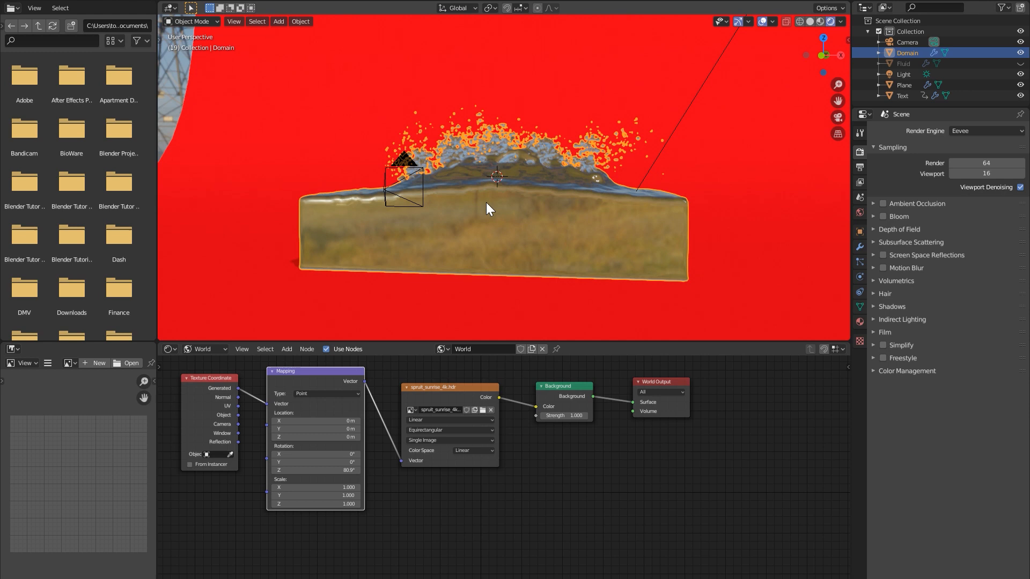
{"action": "key", "text": "KP_0"}
{"action": "left_click_drag", "start_coordinate": [288, 466], "coordinate": [349, 450]}
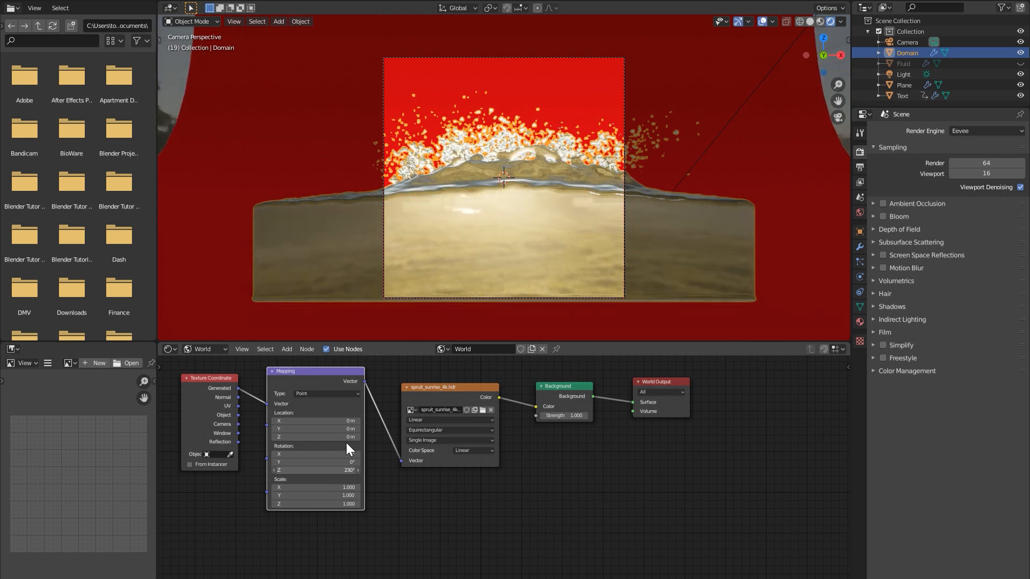
{"action": "scroll", "coordinate": [466, 195], "scroll_direction": "up", "scroll_amount": 2}
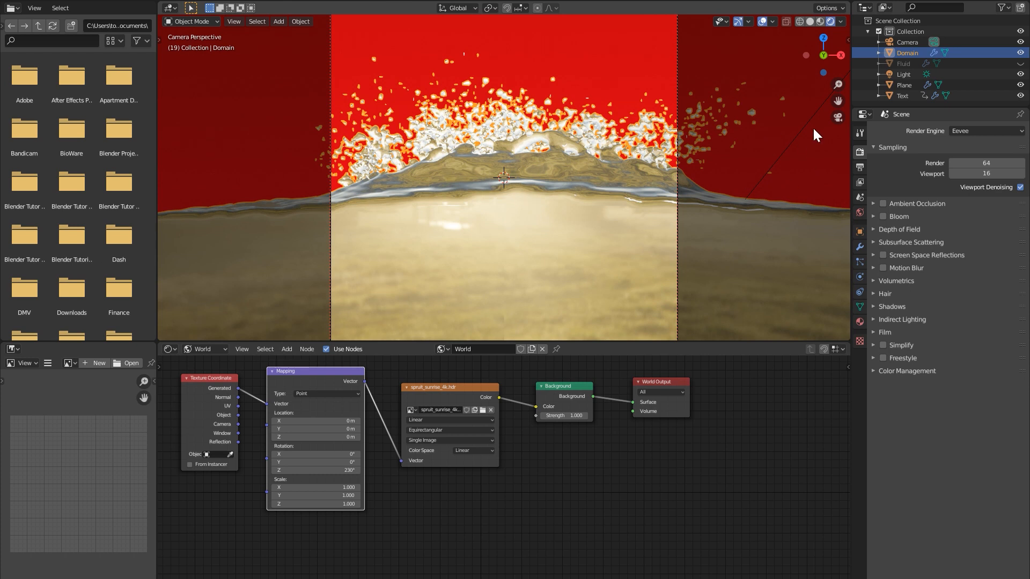
{"action": "left_click", "coordinate": [971, 131]}
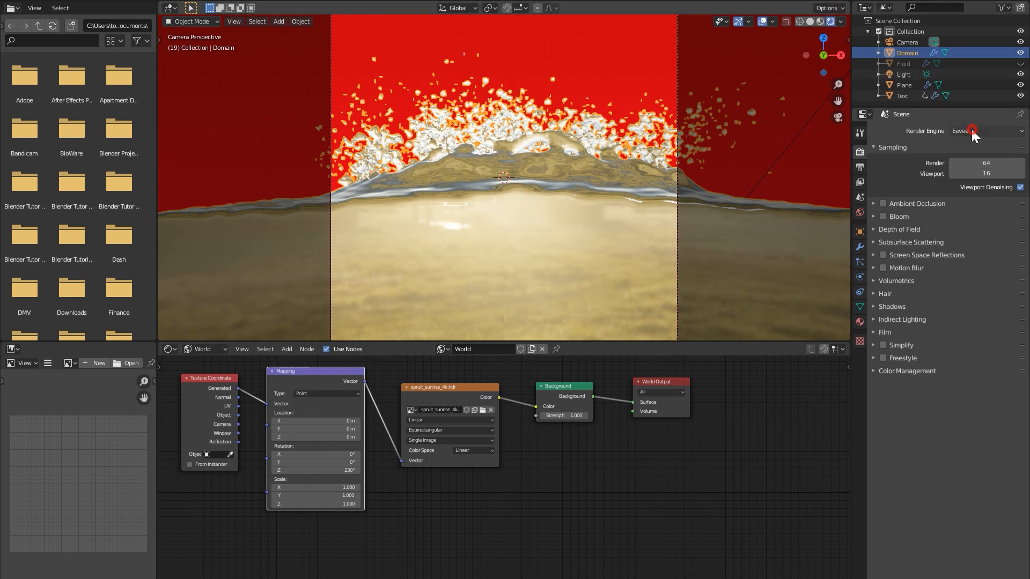
{"action": "left_click", "coordinate": [964, 165]}
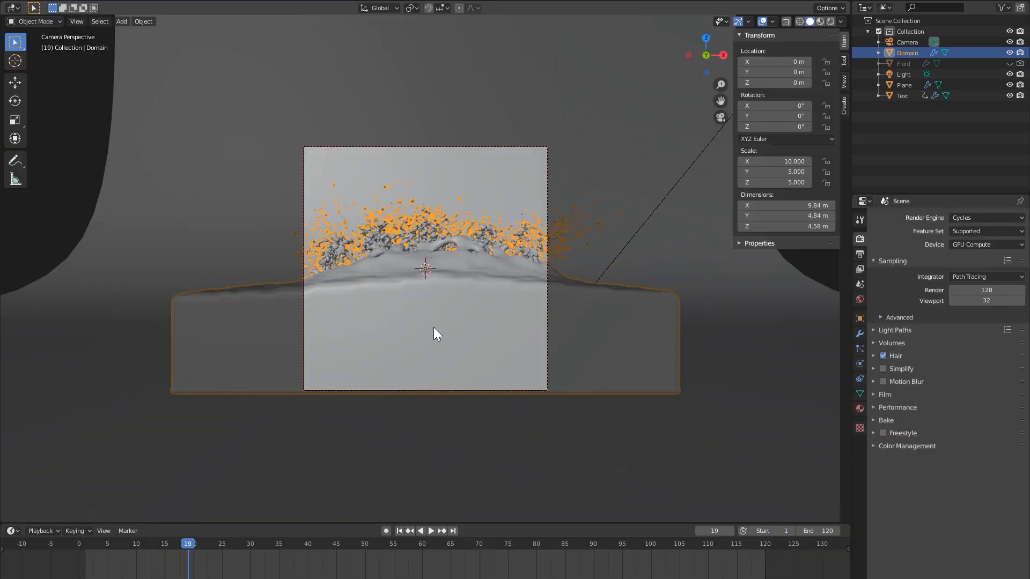
- Select the submerged FLUID text in wireframe and give it a new material with a pure white base color, RGB 1.0
{"action": "key", "text": "shift+z"}
{"action": "scroll", "coordinate": [430, 329], "scroll_direction": "up", "scroll_amount": 3}
{"action": "left_click", "coordinate": [410, 348]}
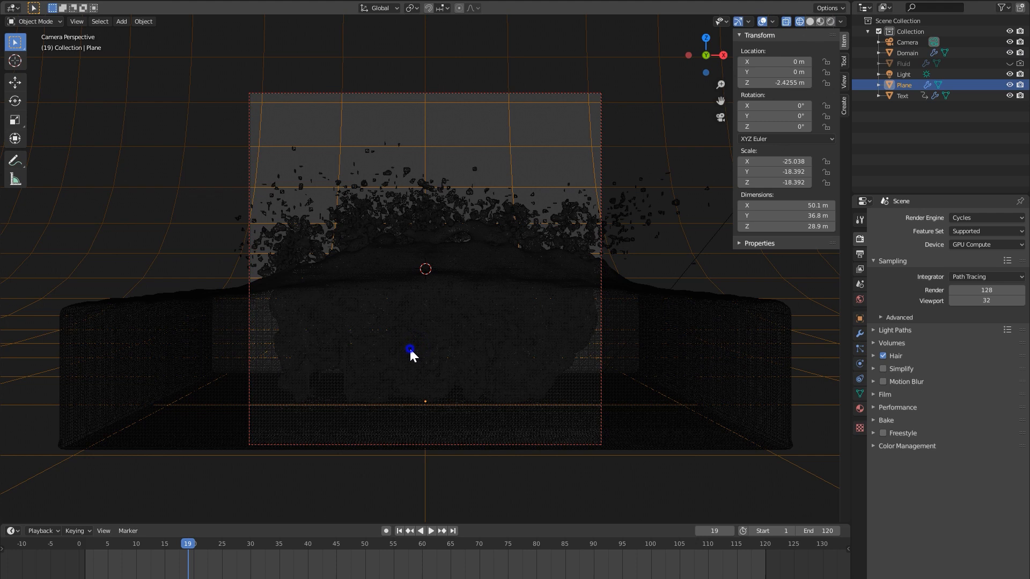
{"action": "left_click", "coordinate": [409, 347]}
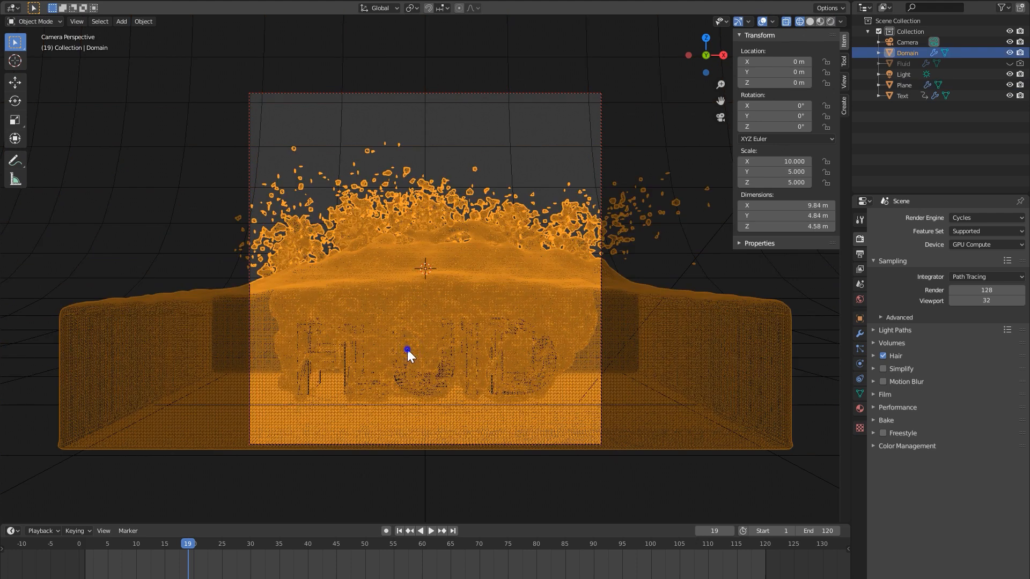
{"action": "left_click", "coordinate": [409, 348]}
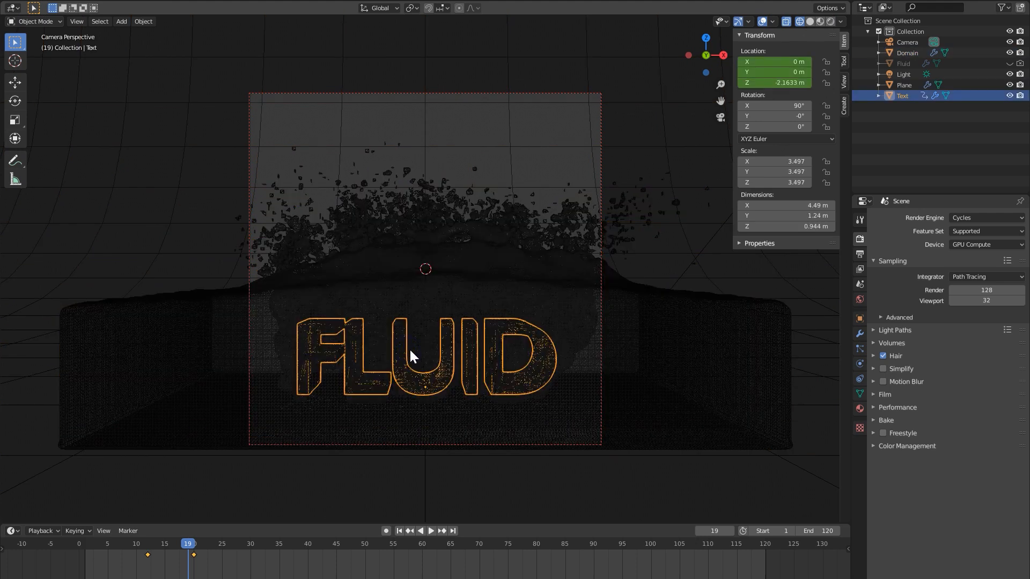
{"action": "left_click", "coordinate": [861, 409]}
{"action": "left_click", "coordinate": [916, 252]}
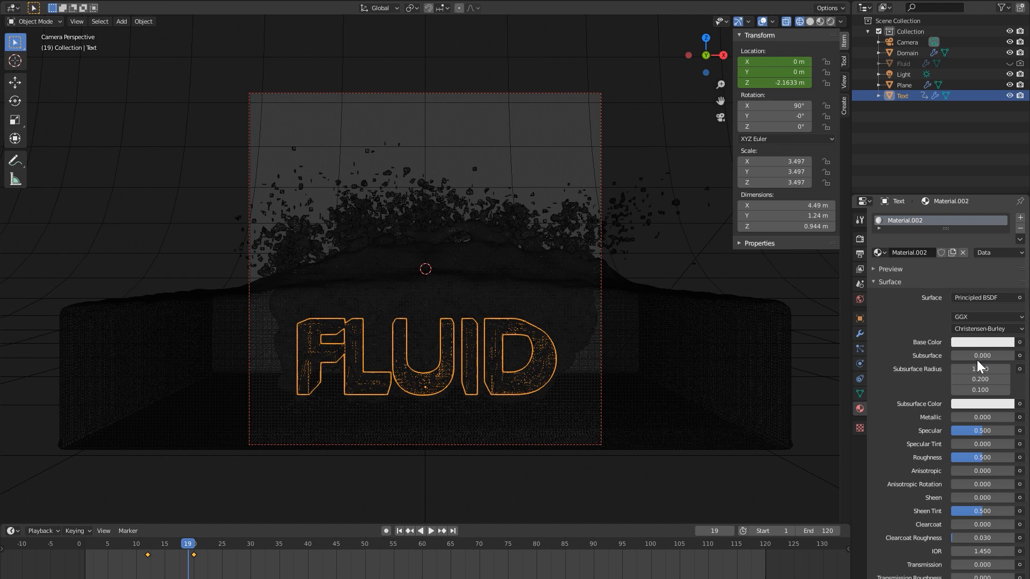
{"action": "left_click", "coordinate": [971, 342]}
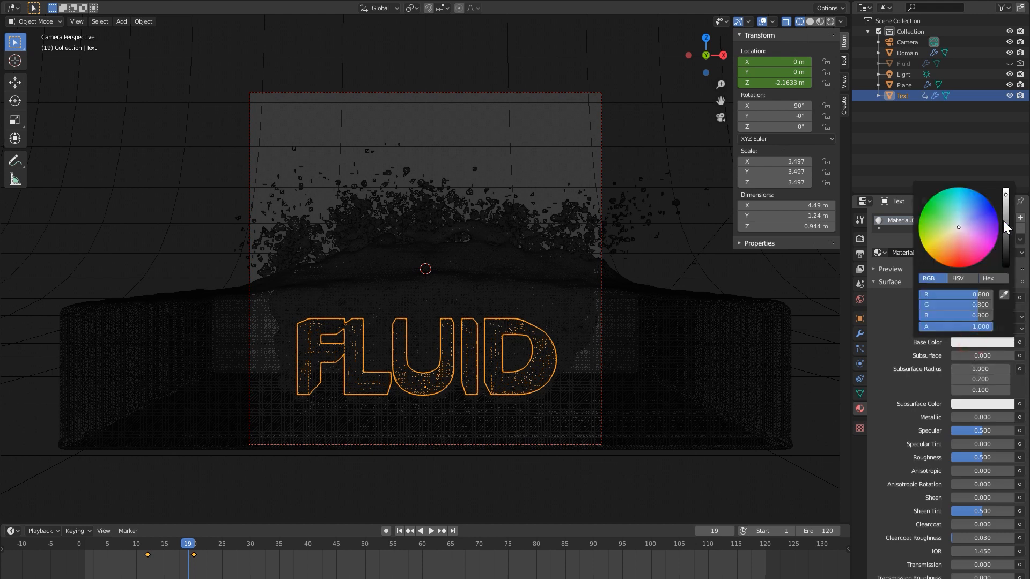
{"action": "left_click_drag", "start_coordinate": [1006, 194], "coordinate": [1010, 186]}
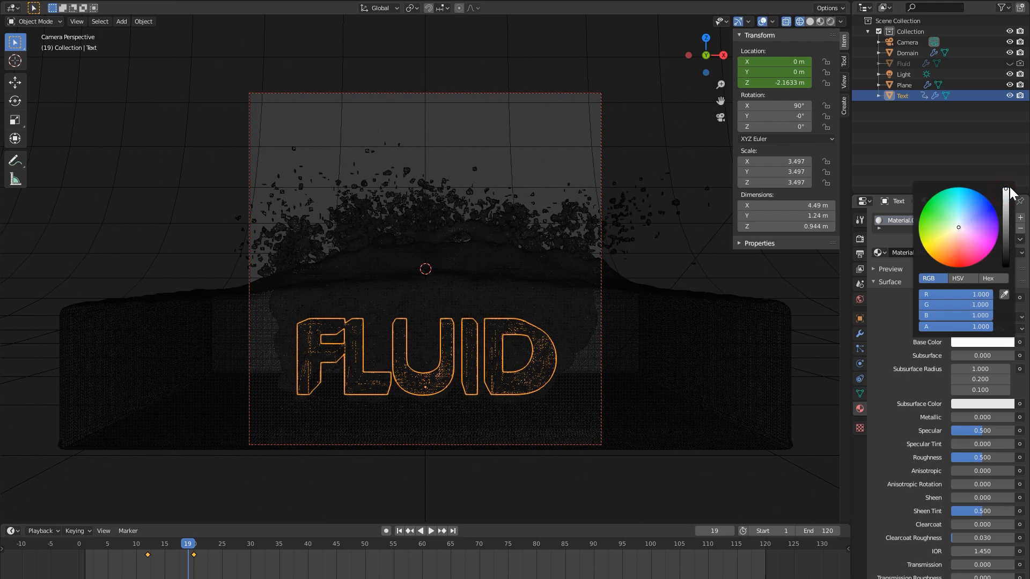
- Set the text material's specular to 0.3 and roughness to 0.05
{"action": "left_click_drag", "start_coordinate": [977, 433], "coordinate": [975, 433]}
{"action": "left_click", "coordinate": [975, 432]}
{"action": "type", "text": "0.3"}
{"action": "key", "text": "Return"}
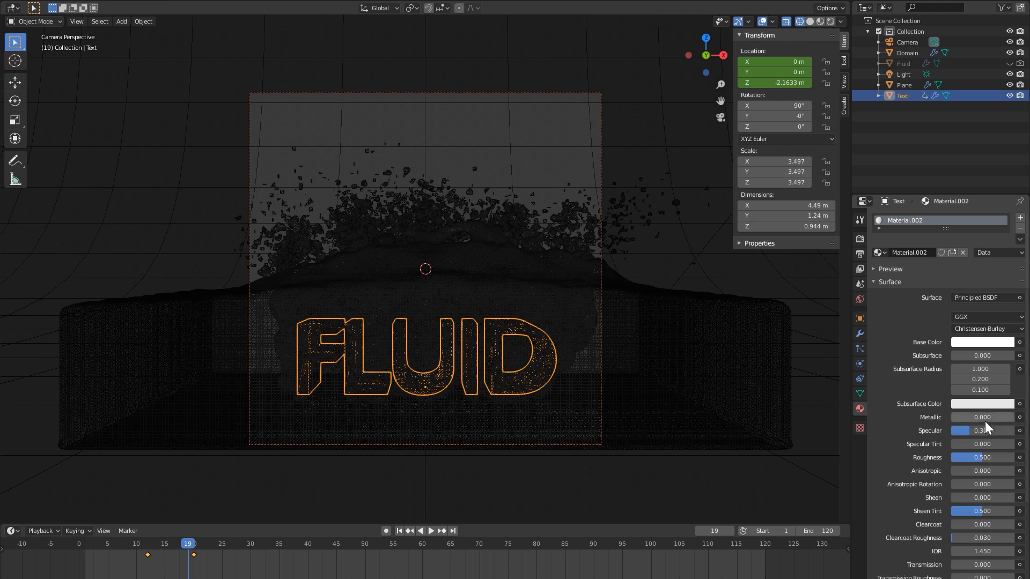
{"action": "left_click", "coordinate": [989, 457]}
{"action": "type", "text": "0.05"}
{"action": "key", "text": "Return"}
- Preview the white text inside the fluid in rendered shading and step back to frame 18
{"action": "left_click", "coordinate": [829, 21]}
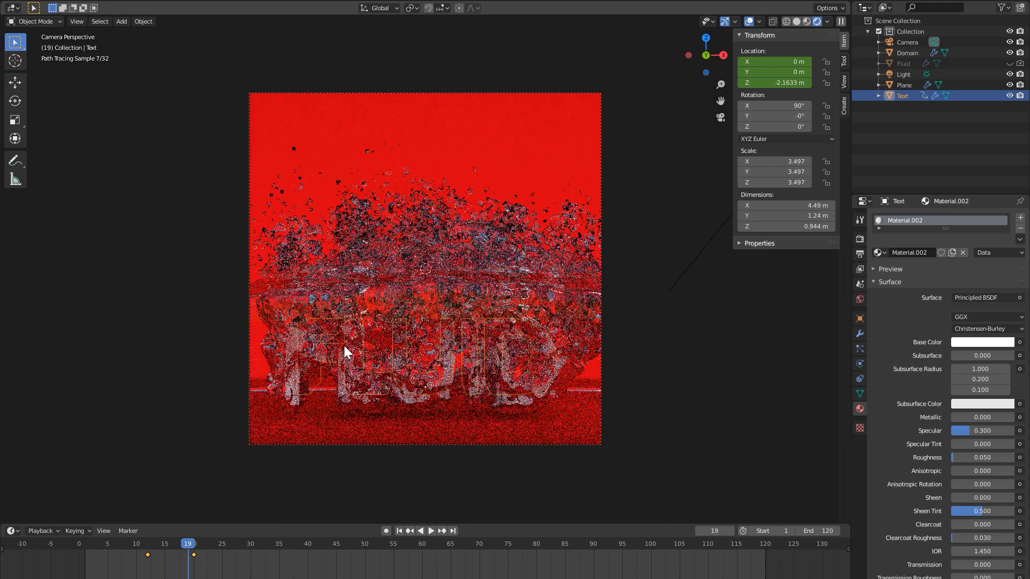
{"action": "key", "text": "Left"}
{"action": "scroll", "coordinate": [436, 368], "scroll_direction": "up", "scroll_amount": 1}
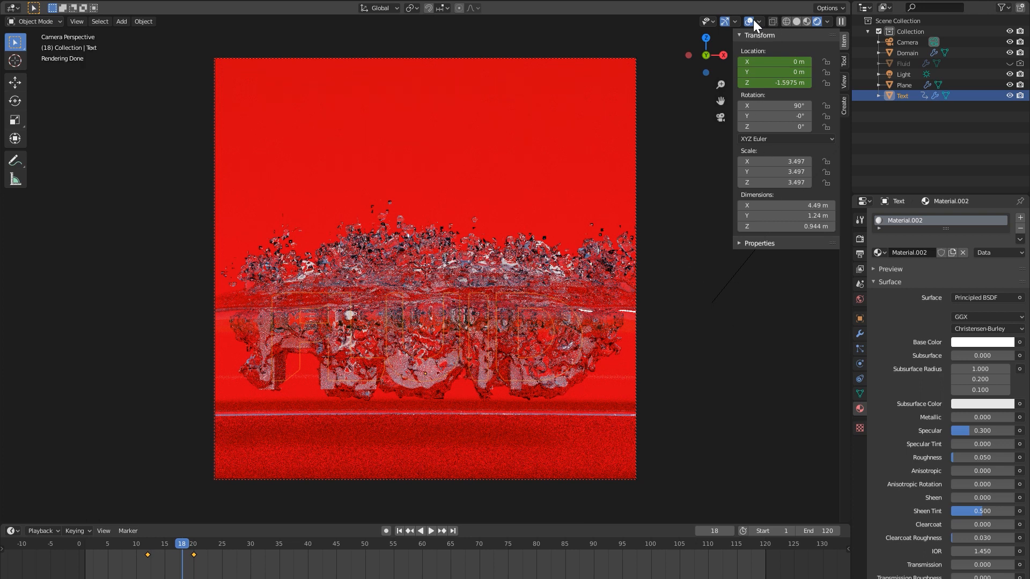
- Return to solid shading, select the fluid domain, and go back to frame 1
{"action": "left_click", "coordinate": [797, 21]}
{"action": "left_click", "coordinate": [660, 312]}
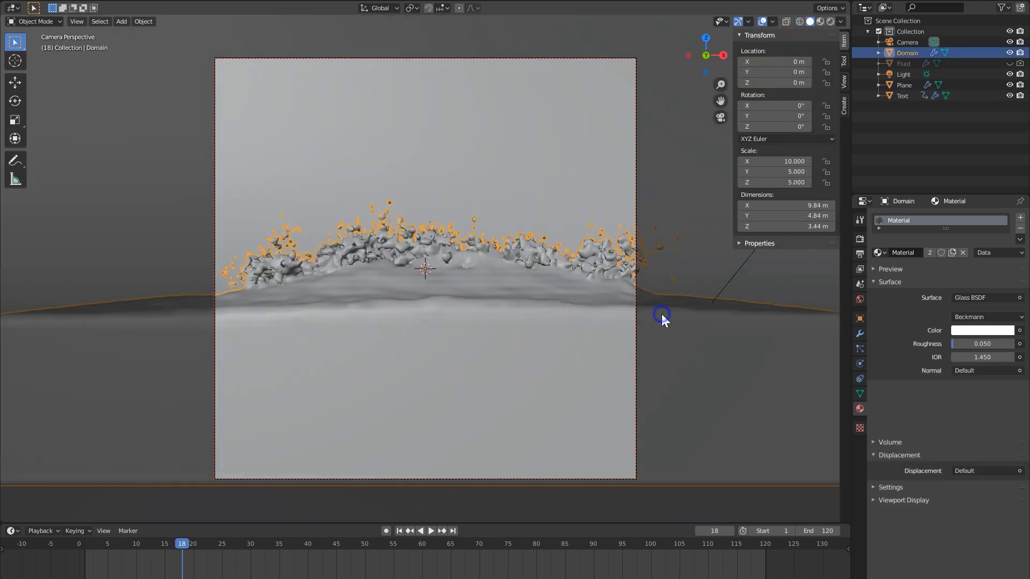
{"action": "left_click", "coordinate": [399, 531]}
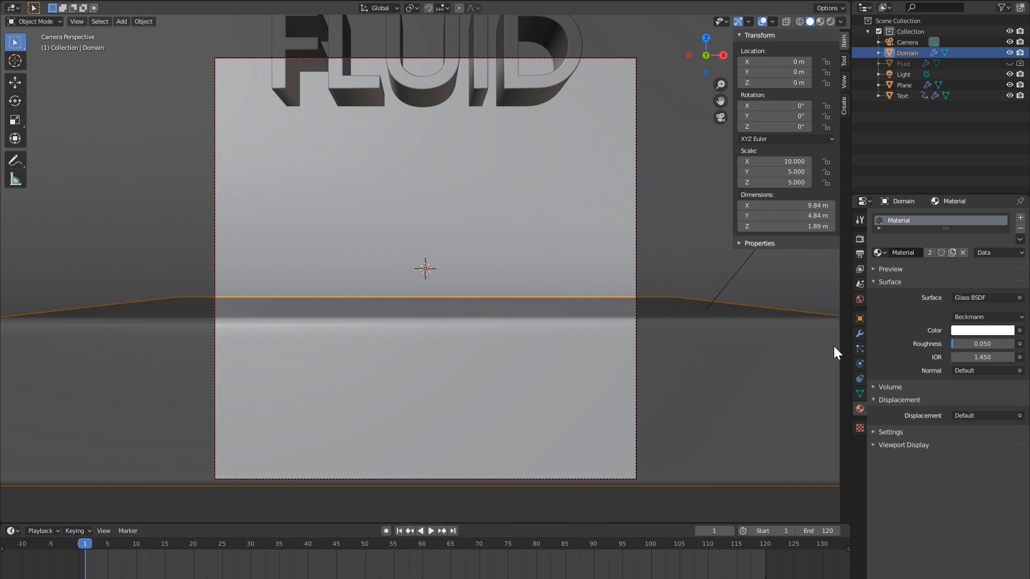
- Set the fluid domain's final resolution to 150
{"action": "left_click", "coordinate": [860, 364]}
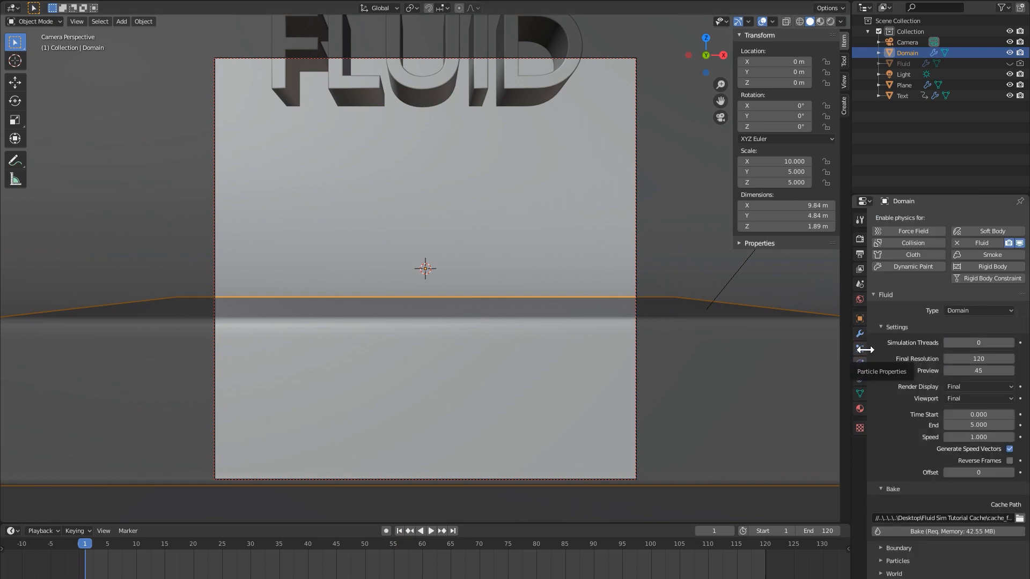
{"action": "left_click", "coordinate": [978, 359]}
{"action": "type", "text": "150"}
{"action": "key", "text": "Return"}
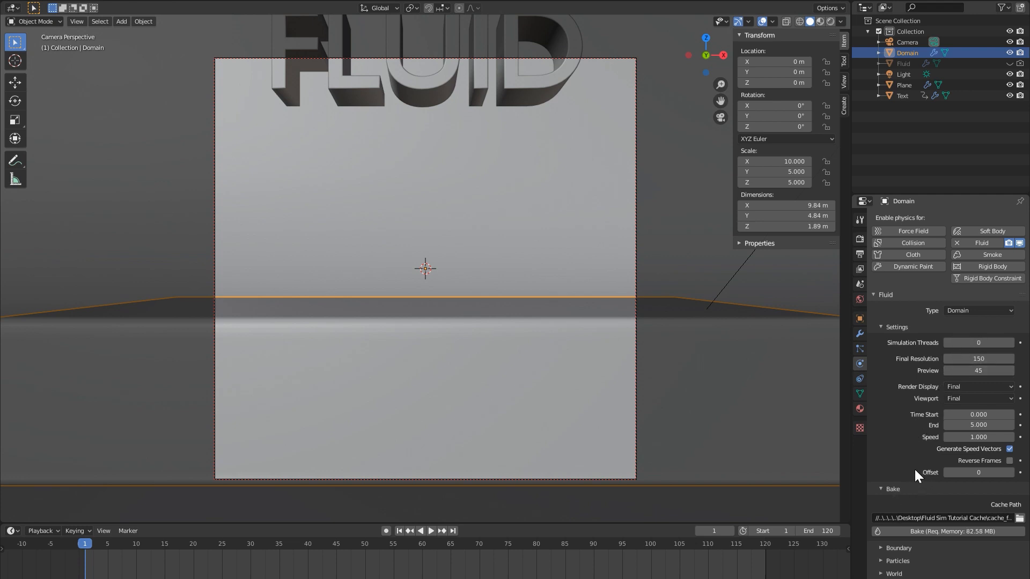
- In the fluid domain's particle settings, leave Tracer unchanged and set Generate to 0
{"action": "left_click", "coordinate": [880, 489]}
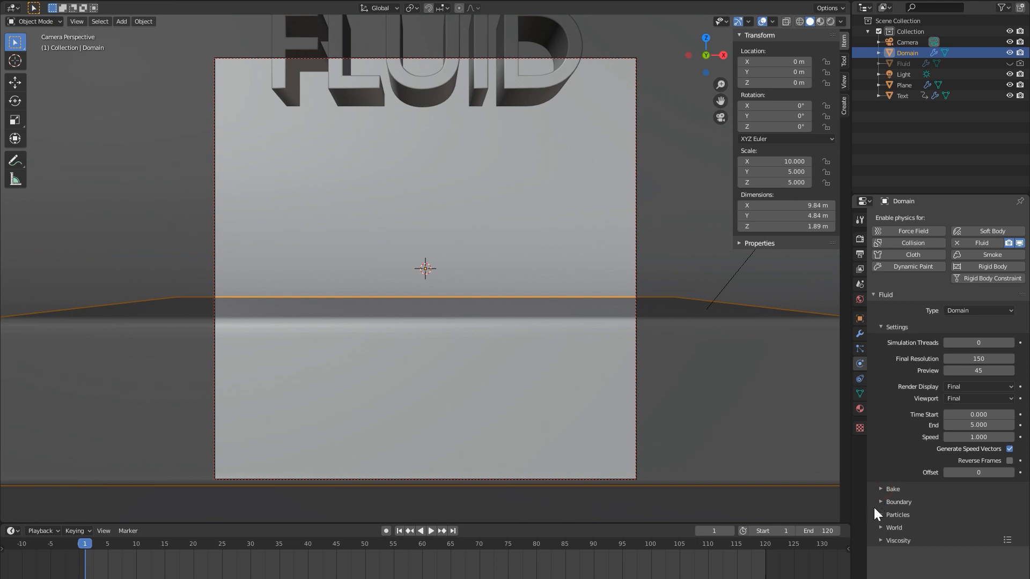
{"action": "left_click", "coordinate": [878, 513]}
{"action": "left_click", "coordinate": [979, 531]}
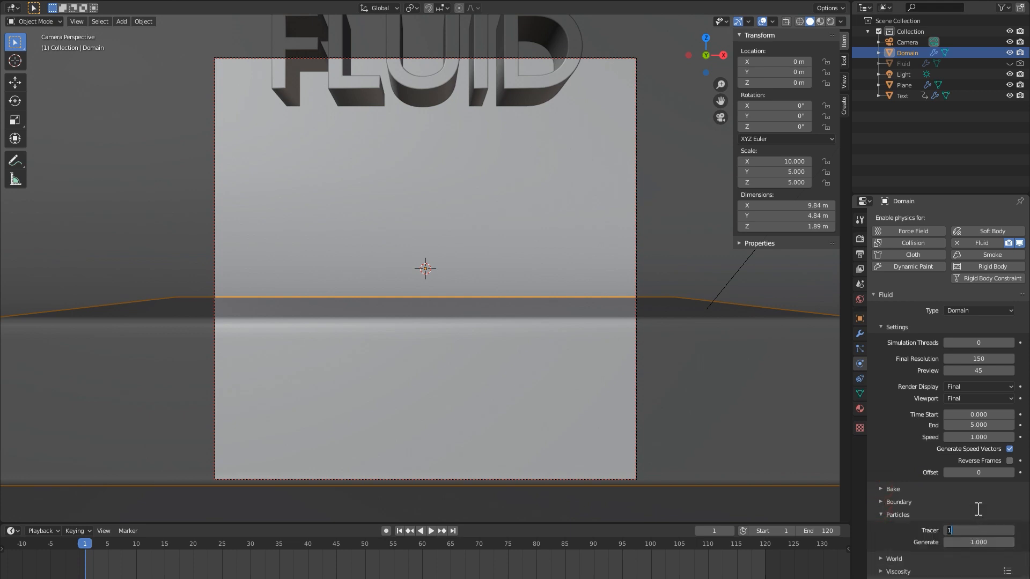
{"action": "key", "text": "Return"}
{"action": "left_click", "coordinate": [979, 540]}
{"action": "type", "text": "0"}
{"action": "key", "text": "Return"}
{"action": "left_click", "coordinate": [878, 515]}
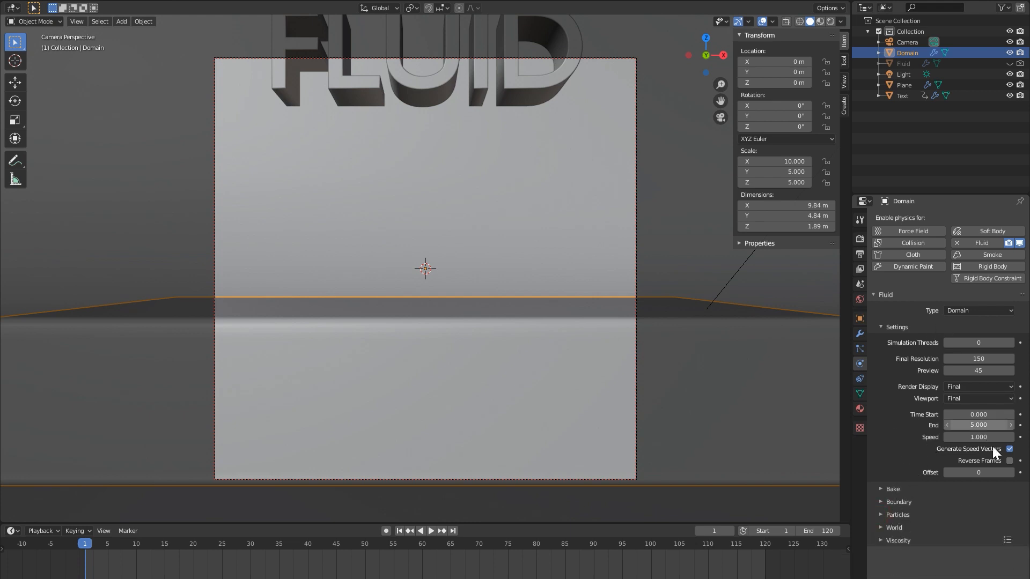
- Bake the fluid simulation again and play it back from an outside perspective, stopping at frame 23
{"action": "left_click", "coordinate": [880, 489]}
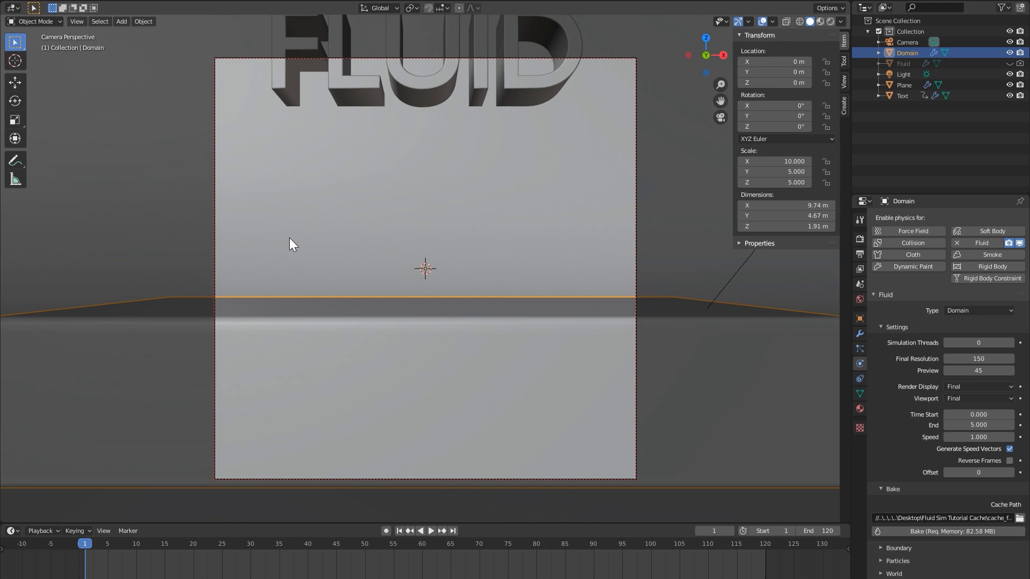
{"action": "middle_click_drag", "start_coordinate": [480, 285], "coordinate": [374, 423]}
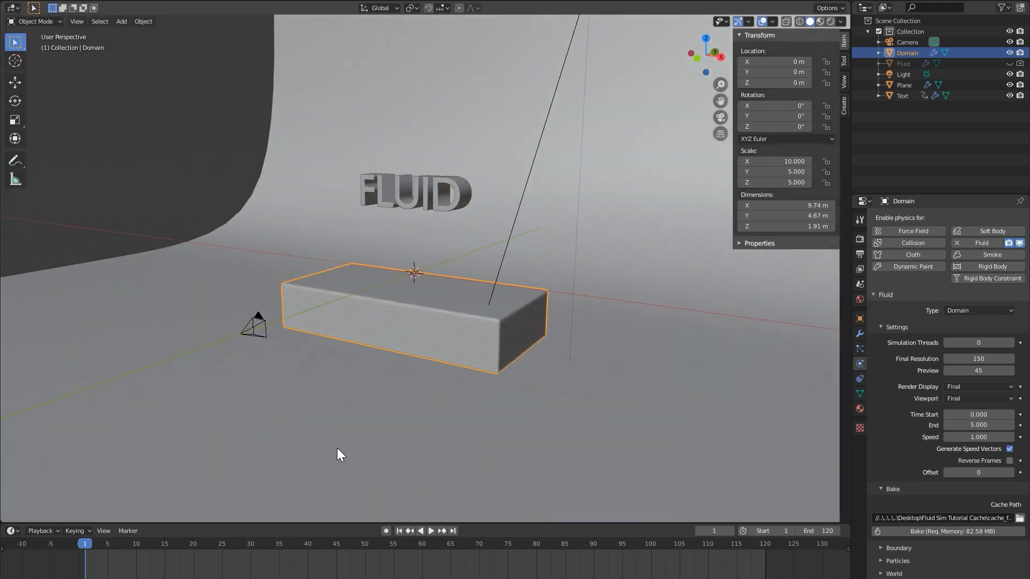
{"action": "key", "text": "space"}
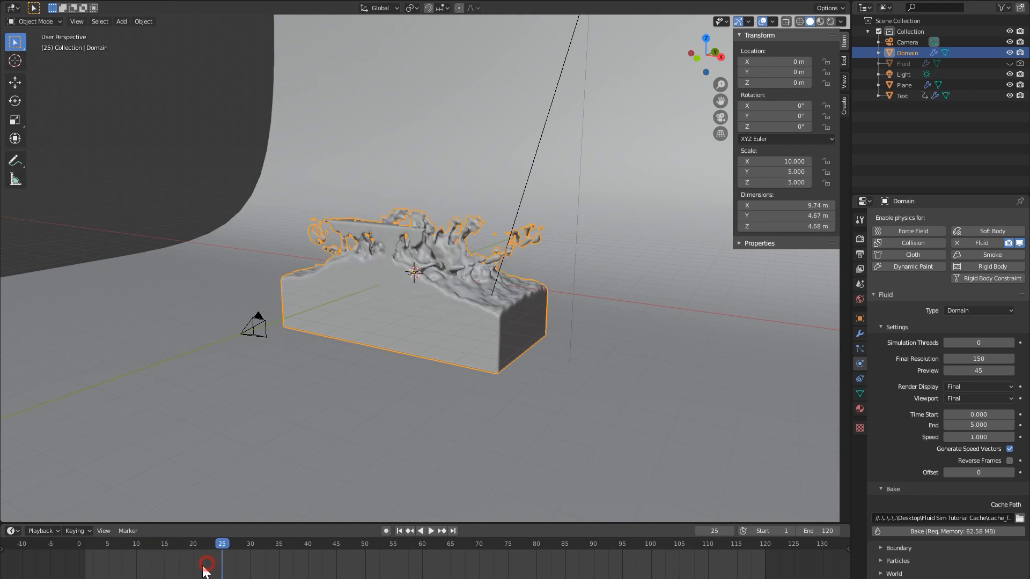
{"action": "key", "text": "space"}
- Examine the detail of the baked splash at frame 23 from several angles and distances
{"action": "middle_click_drag", "start_coordinate": [450, 315], "coordinate": [414, 316]}
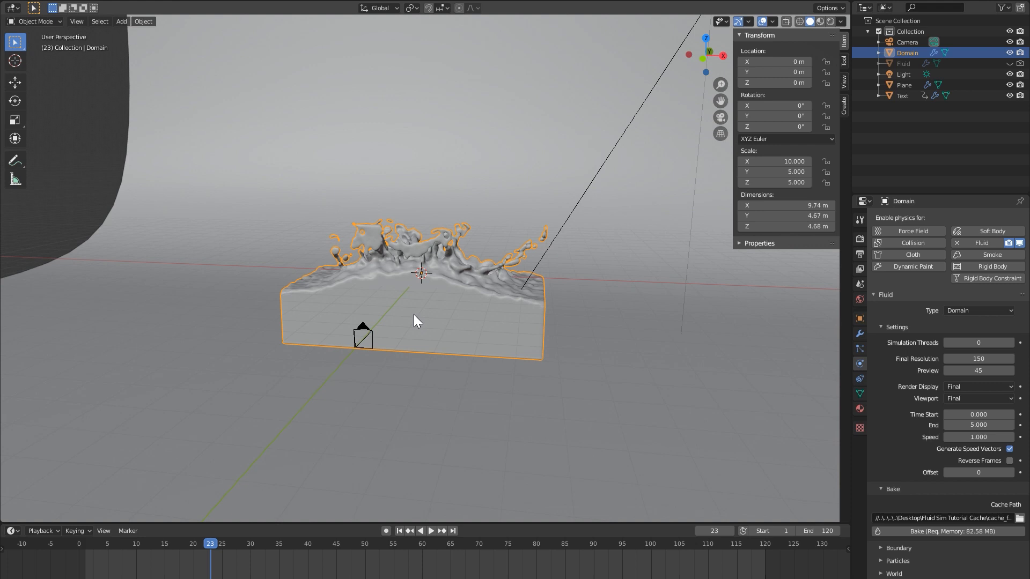
{"action": "scroll", "coordinate": [424, 326], "scroll_direction": "up", "scroll_amount": 3}
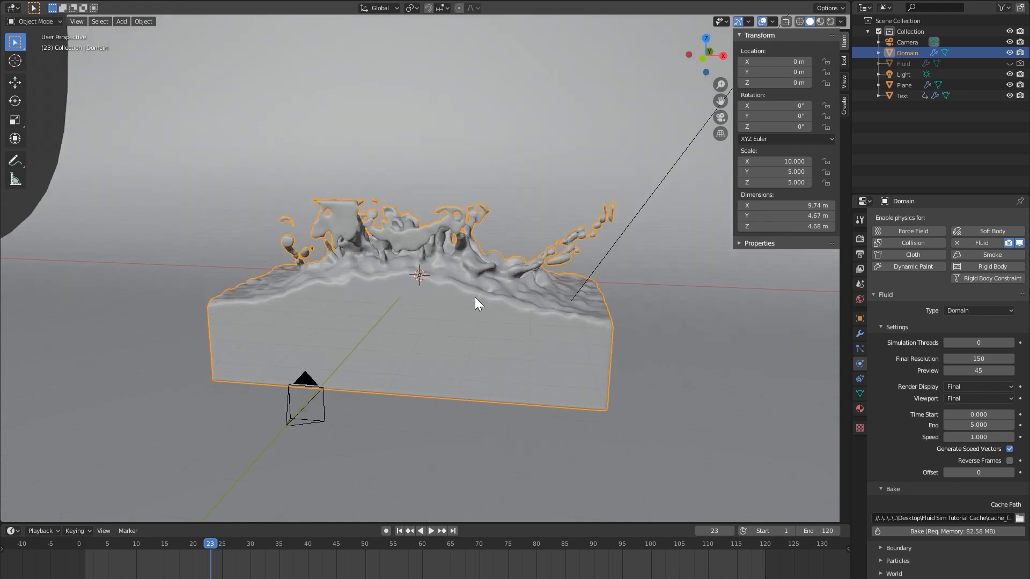
{"action": "middle_click_drag", "start_coordinate": [475, 298], "coordinate": [411, 320]}
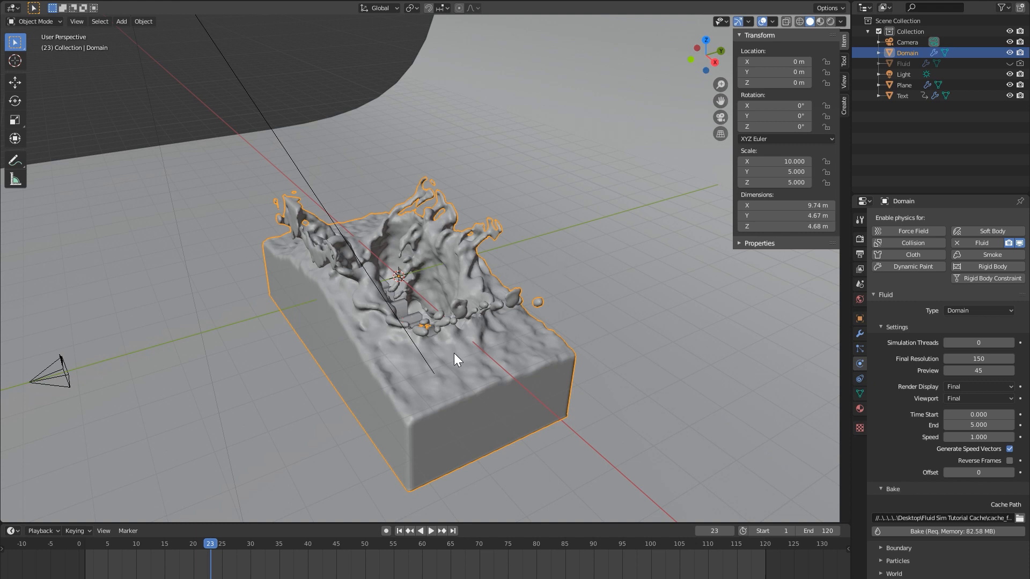
{"action": "middle_click_drag", "start_coordinate": [455, 354], "coordinate": [443, 336]}
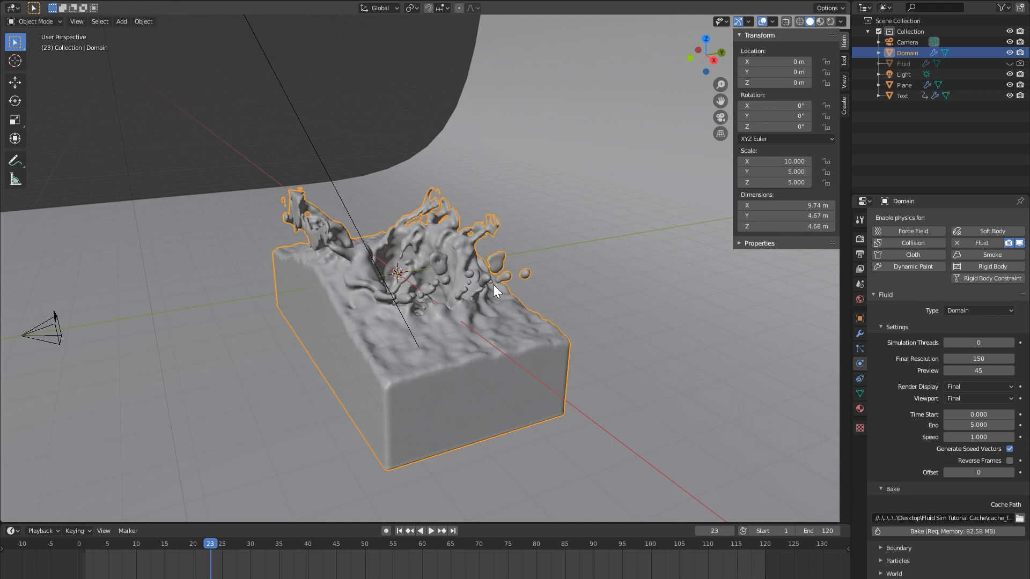
{"action": "middle_click_drag", "start_coordinate": [390, 306], "coordinate": [508, 222]}
{"action": "middle_click_drag", "start_coordinate": [441, 198], "coordinate": [500, 297]}
{"action": "middle_click_drag", "start_coordinate": [469, 259], "coordinate": [388, 256]}
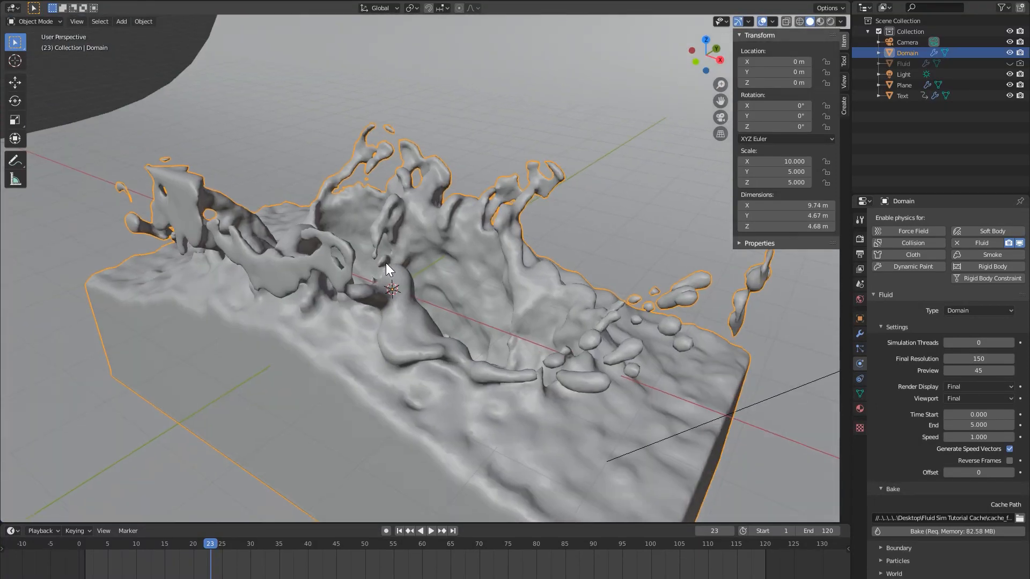
{"action": "scroll", "coordinate": [390, 294], "scroll_direction": "down", "scroll_amount": 2}
{"action": "middle_click_drag", "start_coordinate": [375, 299], "coordinate": [349, 297]}
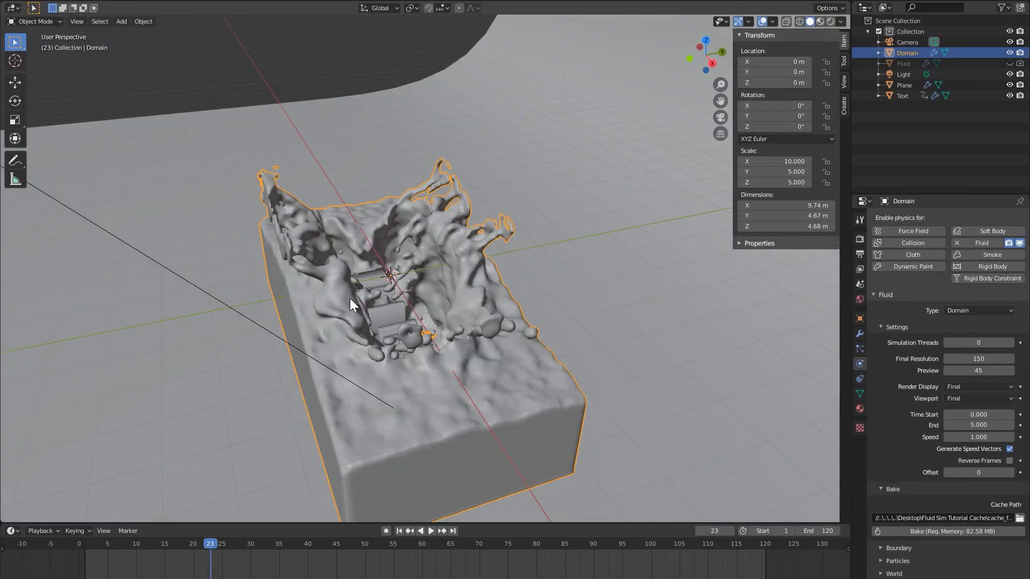
- Render a still of frame 21 through the camera, and close the render window
{"action": "key", "text": "KP_0"}
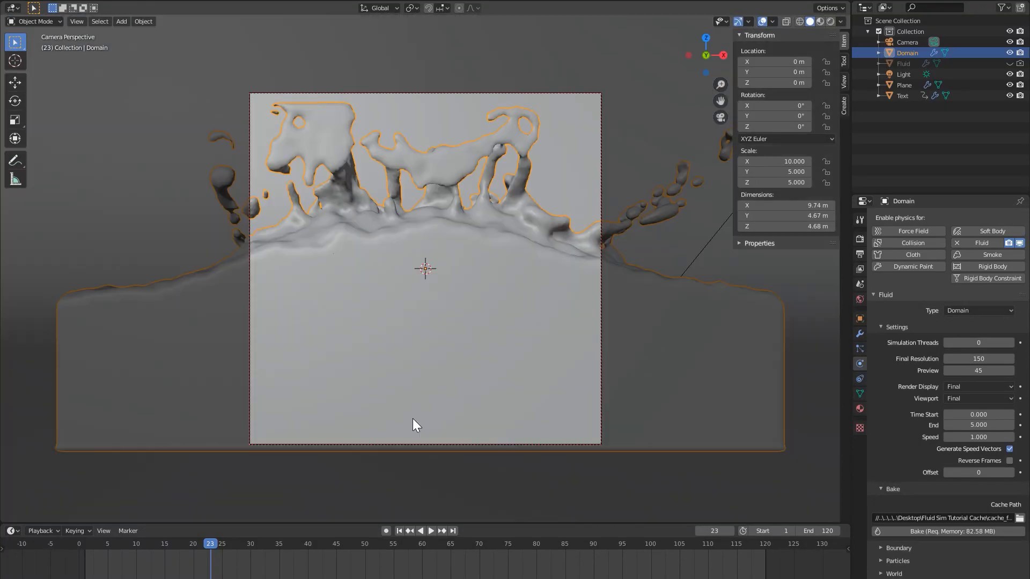
{"action": "left_click", "coordinate": [182, 567]}
{"action": "key", "text": "space"}
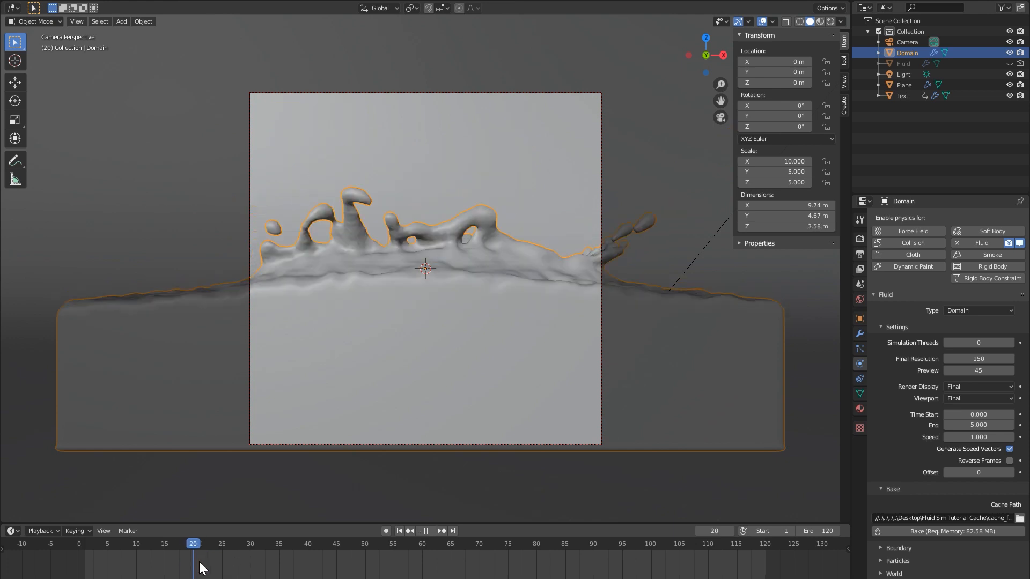
{"action": "key", "text": "space"}
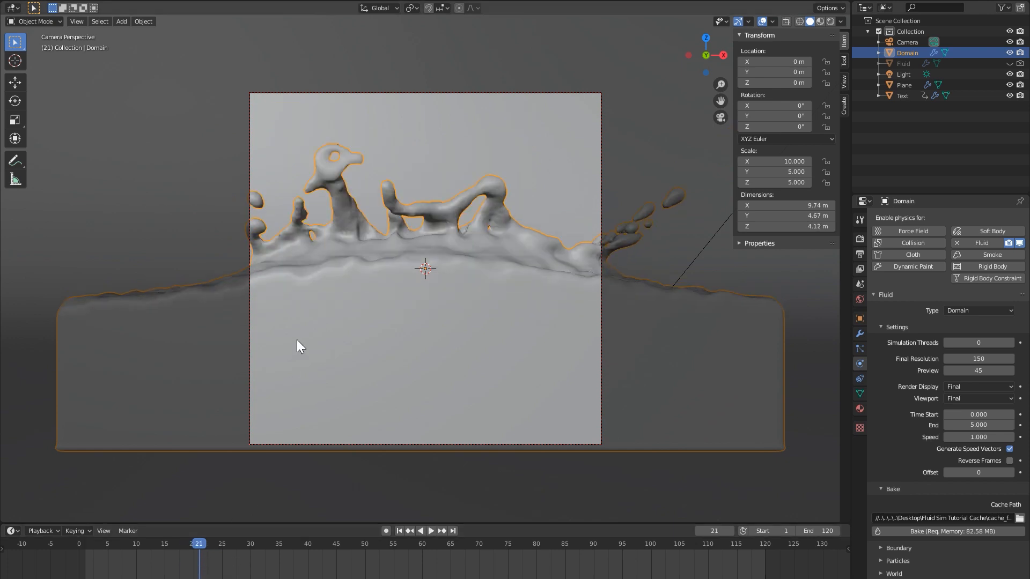
{"action": "left_click", "coordinate": [830, 21]}
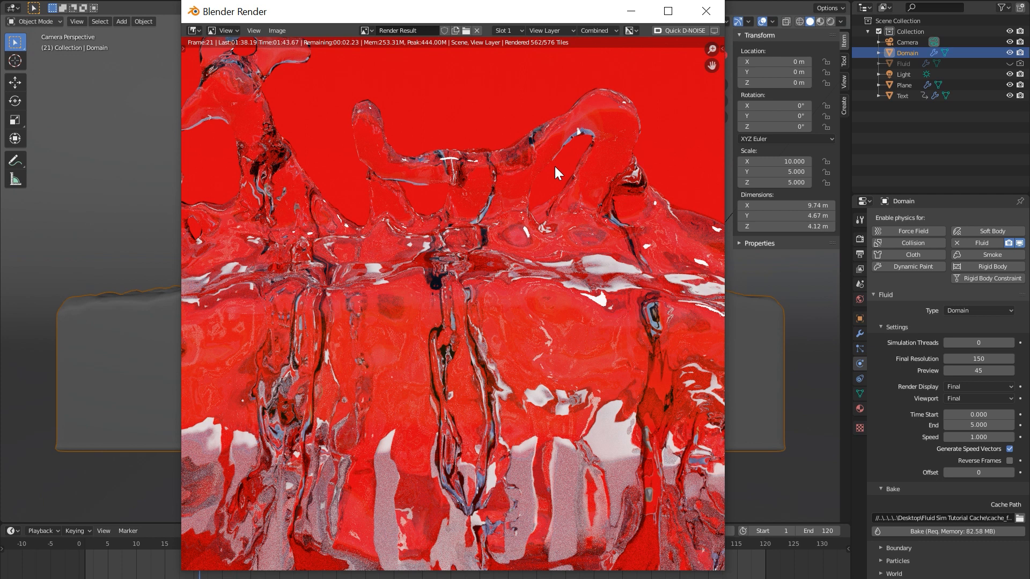
{"action": "left_click", "coordinate": [705, 12]}
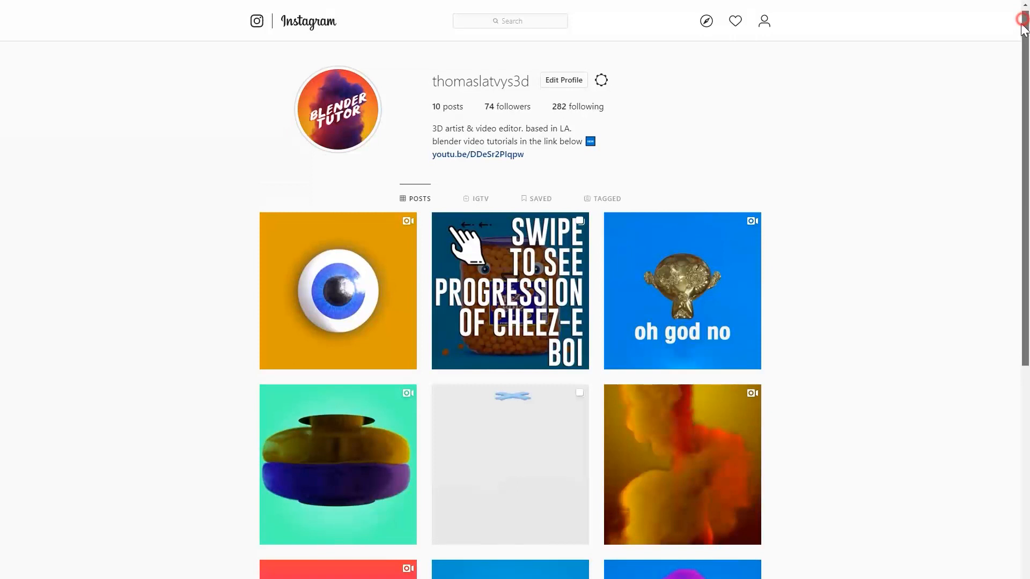
{"action": "left_click_drag", "start_coordinate": [1022, 26], "coordinate": [991, 202]}
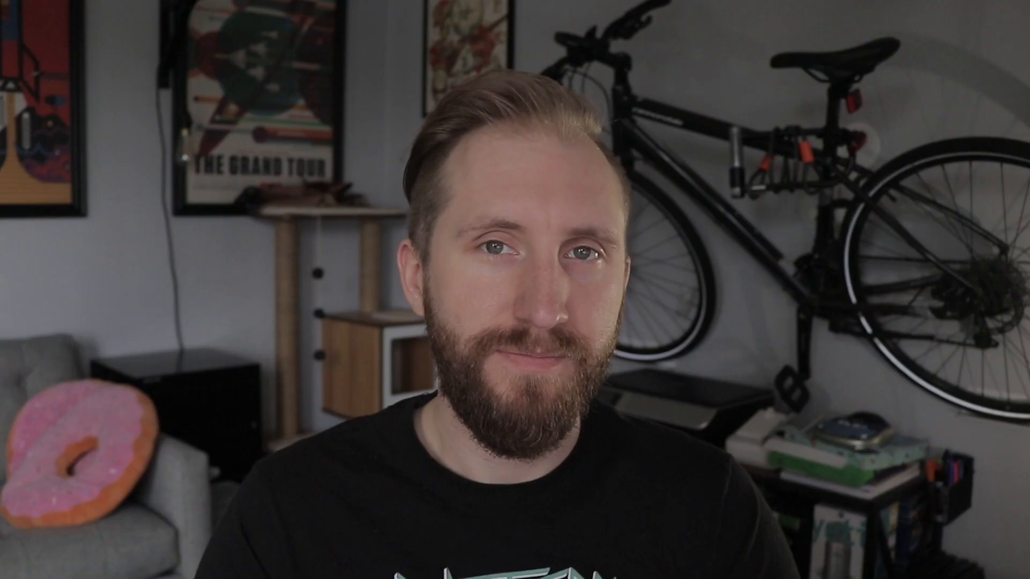